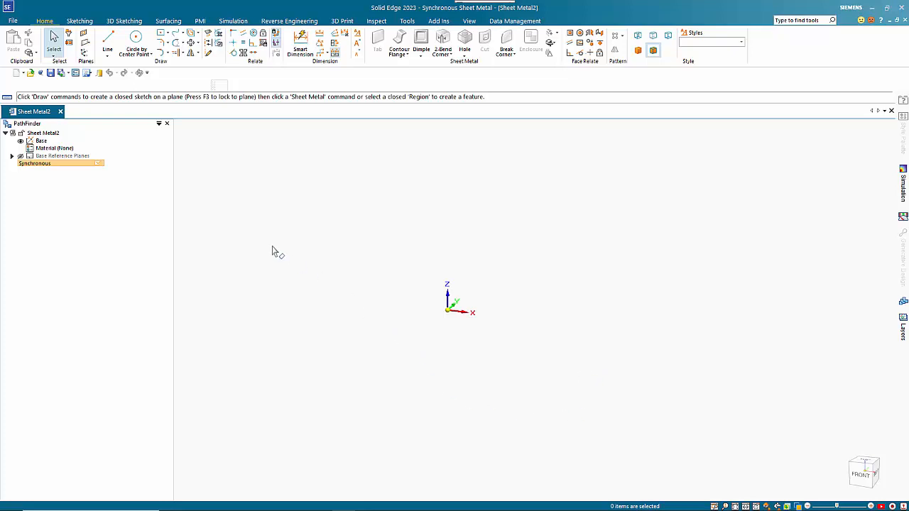
Transition the sheet metal part to the Ordered environment and start a sketch on the Top (xy) reference plane
{"action": "right_click", "coordinate": [84, 165]}
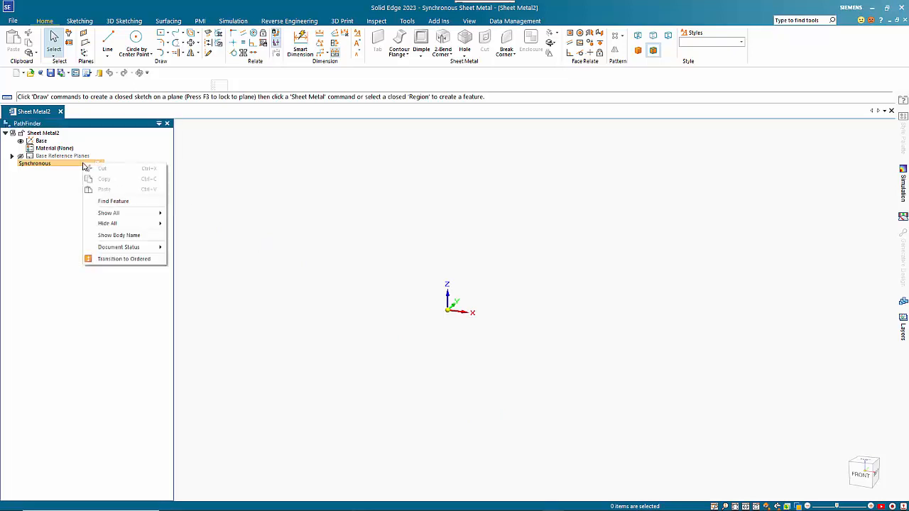
{"action": "left_click", "coordinate": [110, 259]}
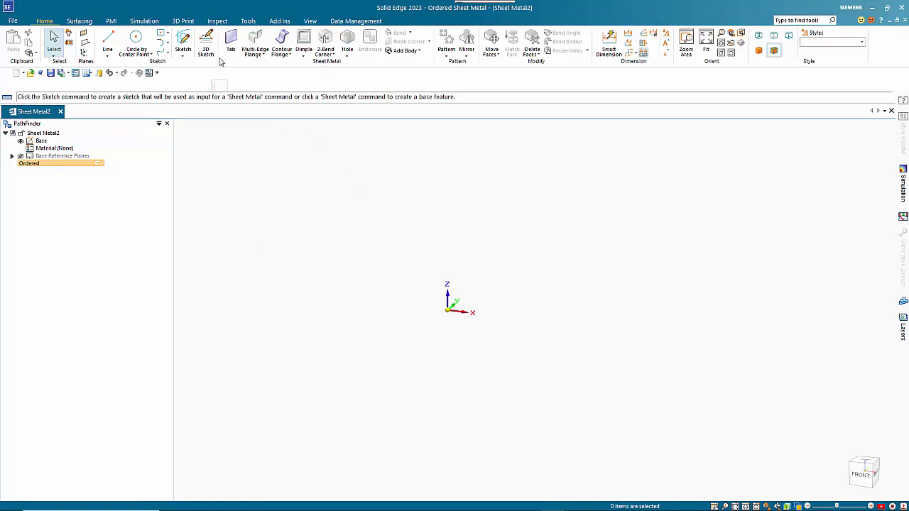
{"action": "left_click", "coordinate": [182, 43]}
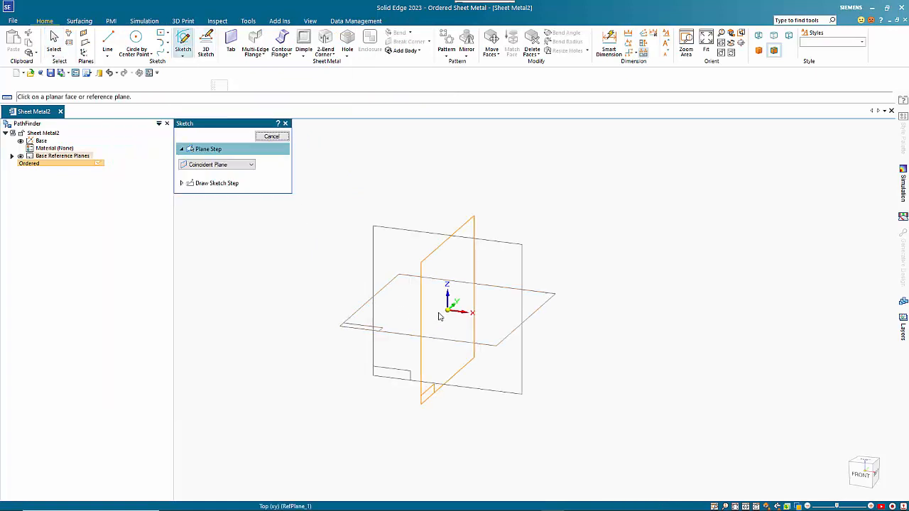
{"action": "left_click", "coordinate": [544, 300]}
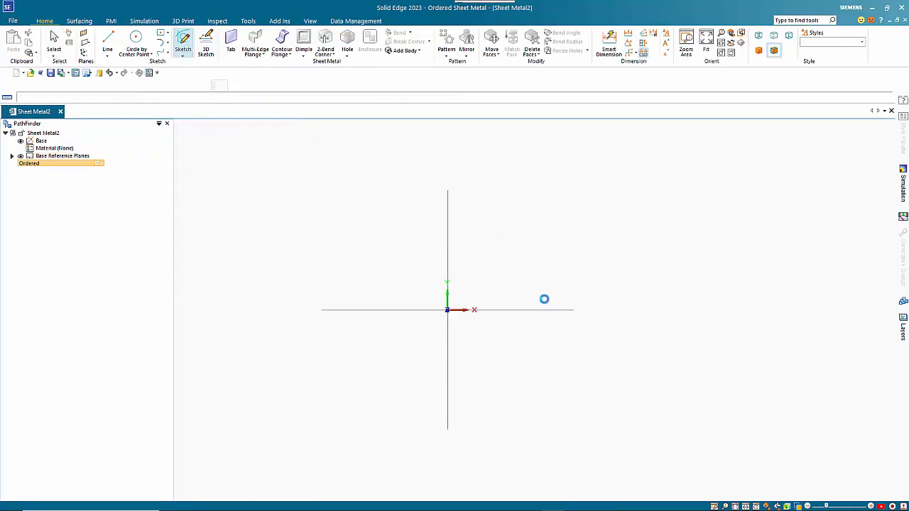
{"action": "key", "text": "l"}
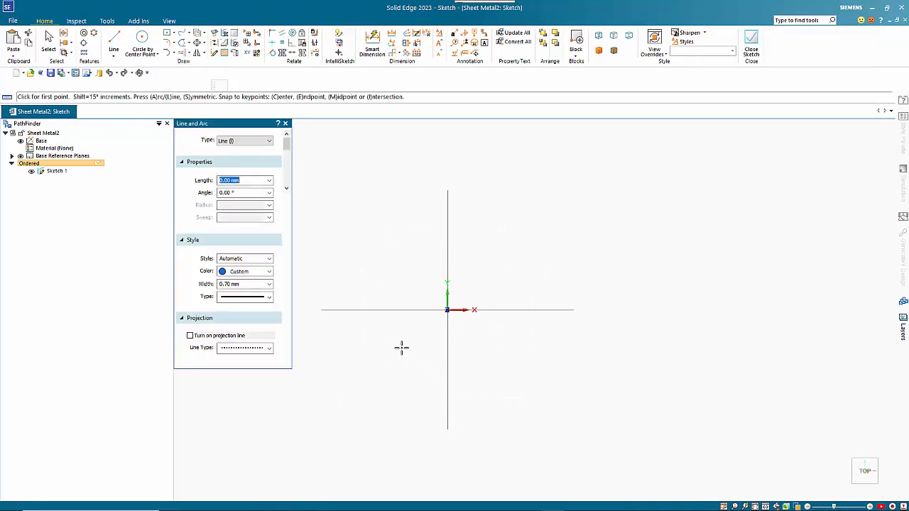
{"action": "scroll", "coordinate": [402, 349], "scroll_direction": "down", "scroll_amount": 3}
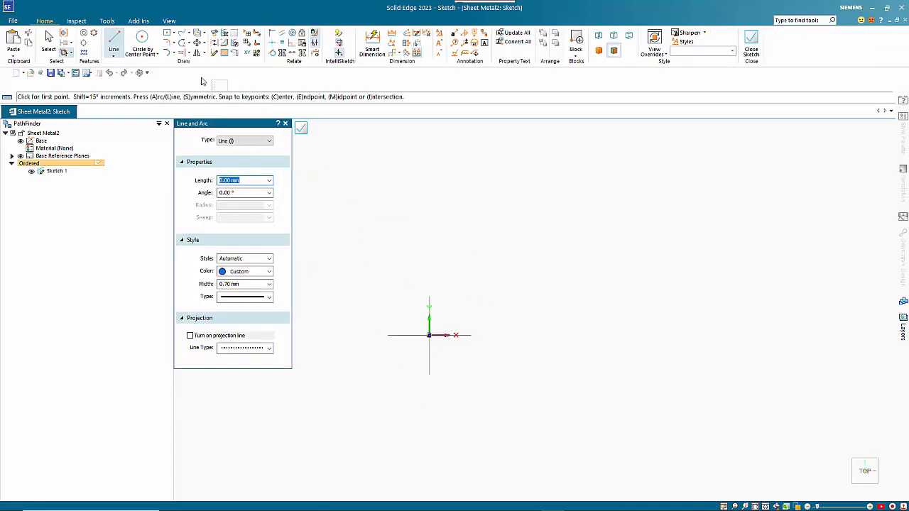
{"action": "key", "text": "Escape"}
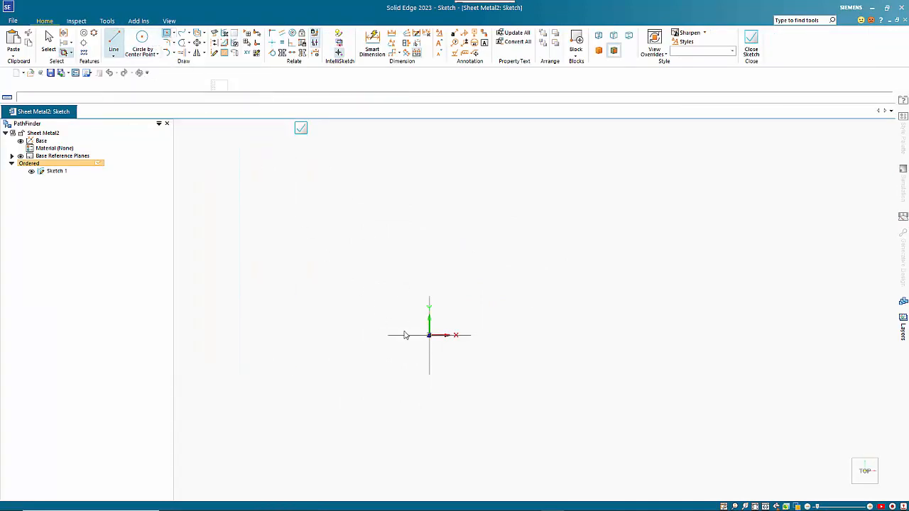
Draw a rectangle by center on the origin, 500 mm wide and 300 mm high, and close the sketch
{"action": "key", "text": "r"}
{"action": "left_click", "coordinate": [428, 335]}
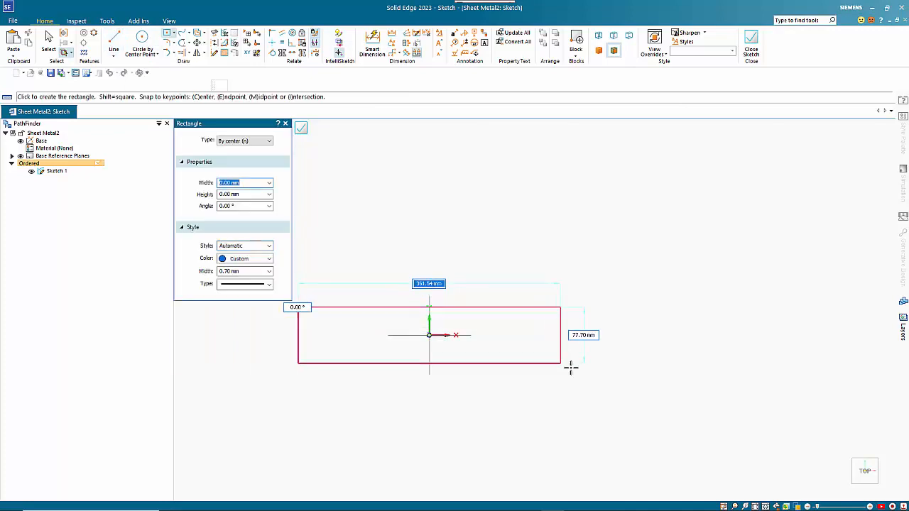
{"action": "type", "text": "500"}
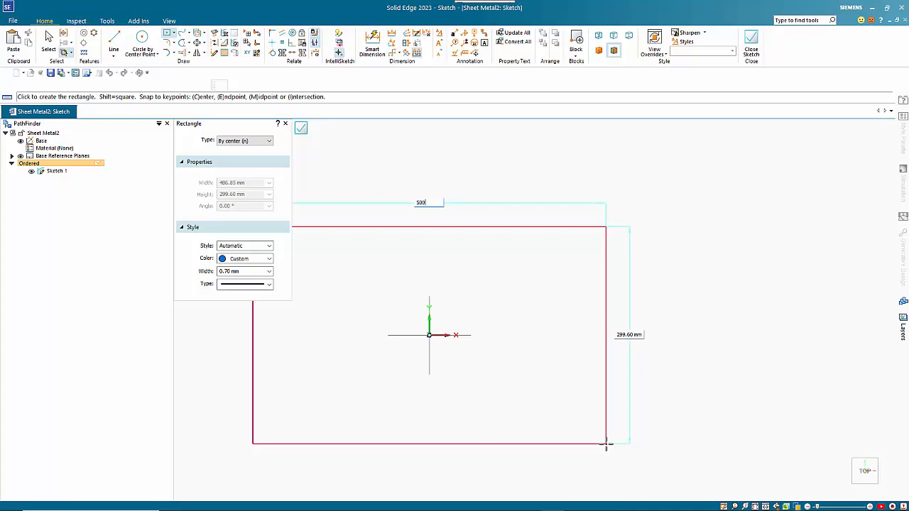
{"action": "key", "text": "Tab"}
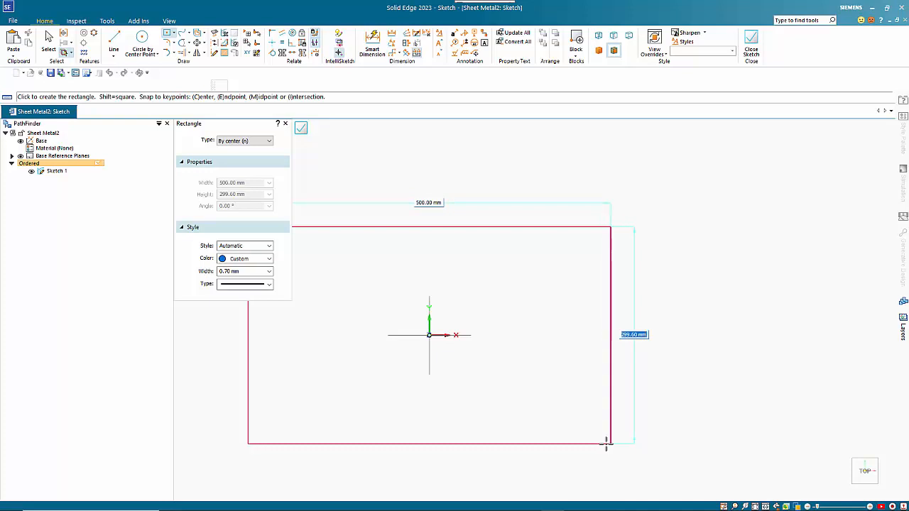
{"action": "type", "text": "300"}
{"action": "key", "text": "Tab"}
{"action": "key", "text": "Return"}
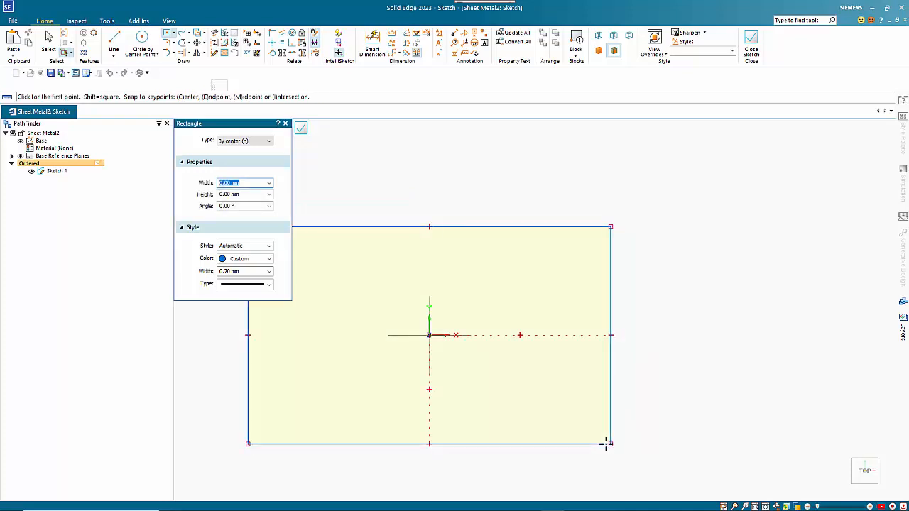
{"action": "left_click", "coordinate": [301, 129]}
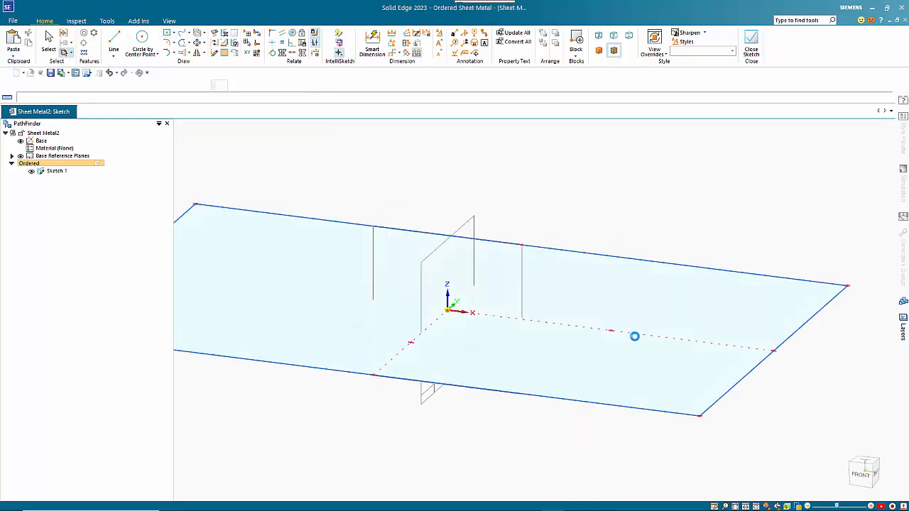
Start a new sketch on a plane parallel to the front (xz) plane, positioned through the rectangle's front-left corner
{"action": "right_click", "coordinate": [477, 246]}
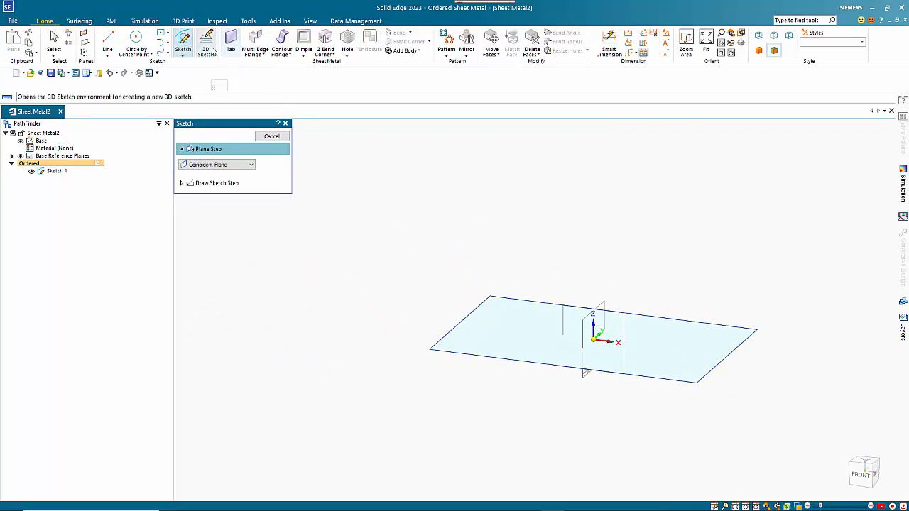
{"action": "left_click", "coordinate": [215, 165]}
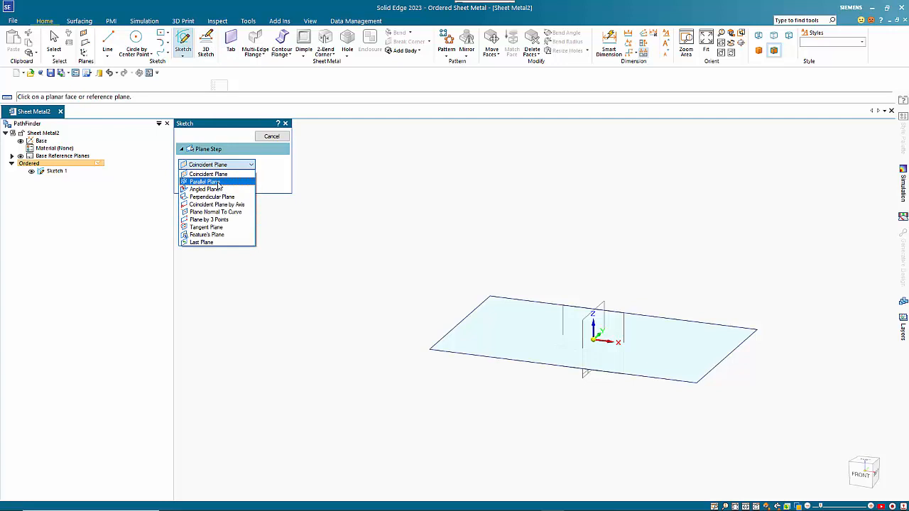
{"action": "left_click", "coordinate": [206, 182]}
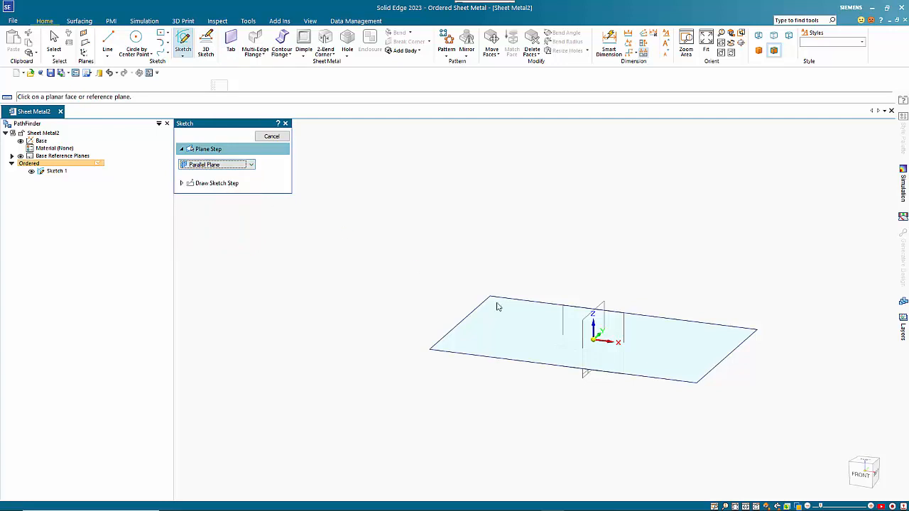
{"action": "left_click", "coordinate": [612, 325]}
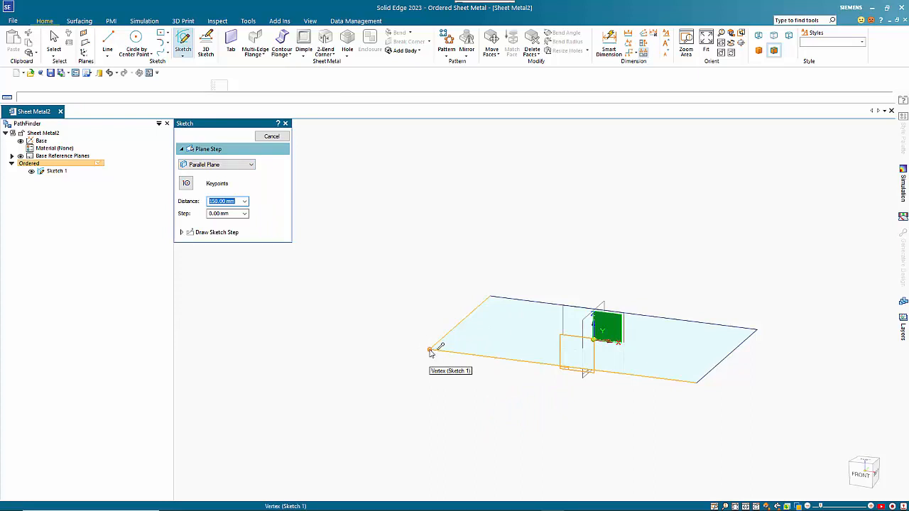
{"action": "left_click", "coordinate": [429, 348]}
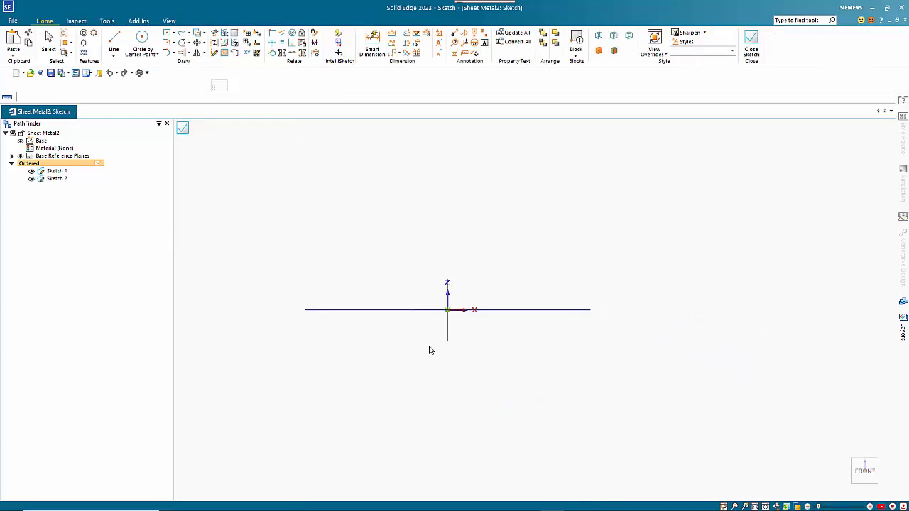
Draw a 40 mm vertical line downward from the left end of the rectangle's front edge
{"action": "key", "text": "l"}
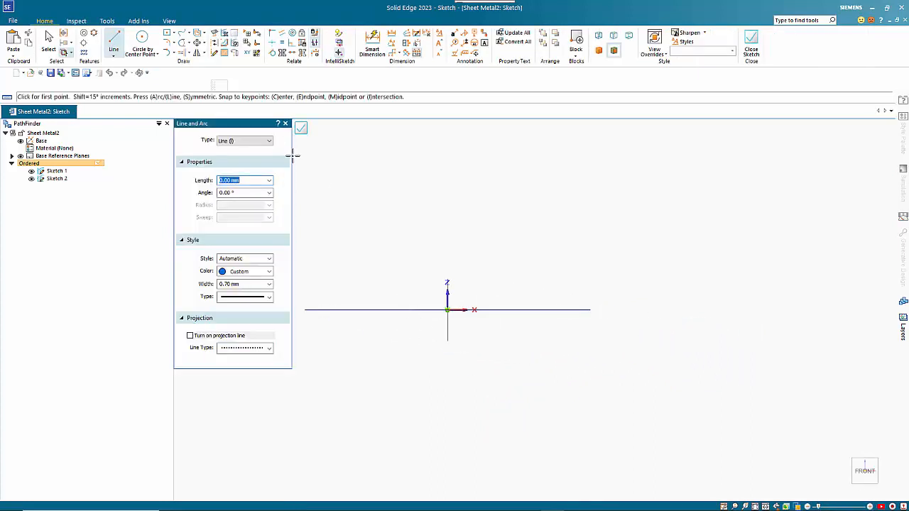
{"action": "key", "text": "Escape"}
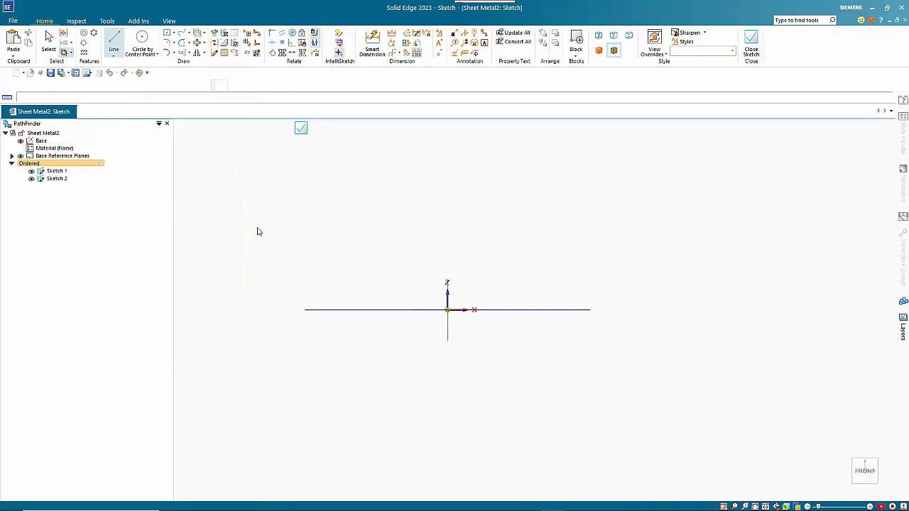
{"action": "key", "text": "l"}
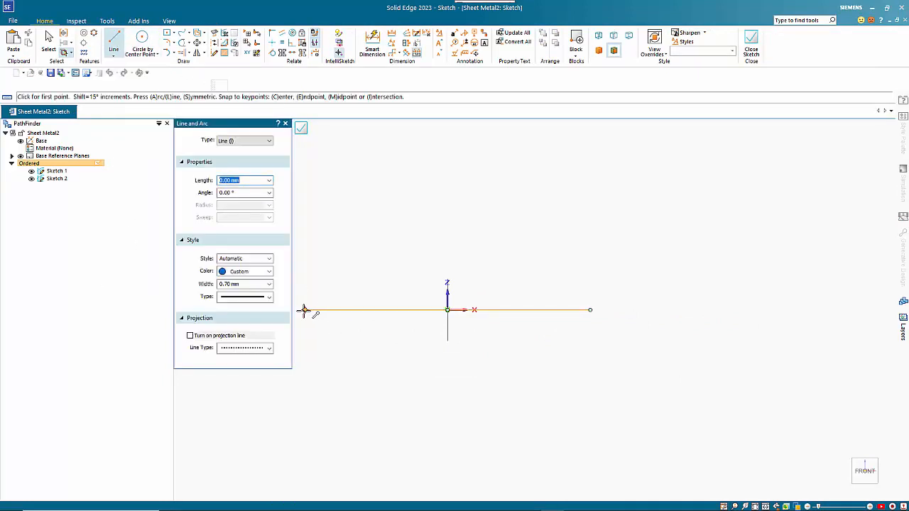
{"action": "left_click", "coordinate": [304, 310]}
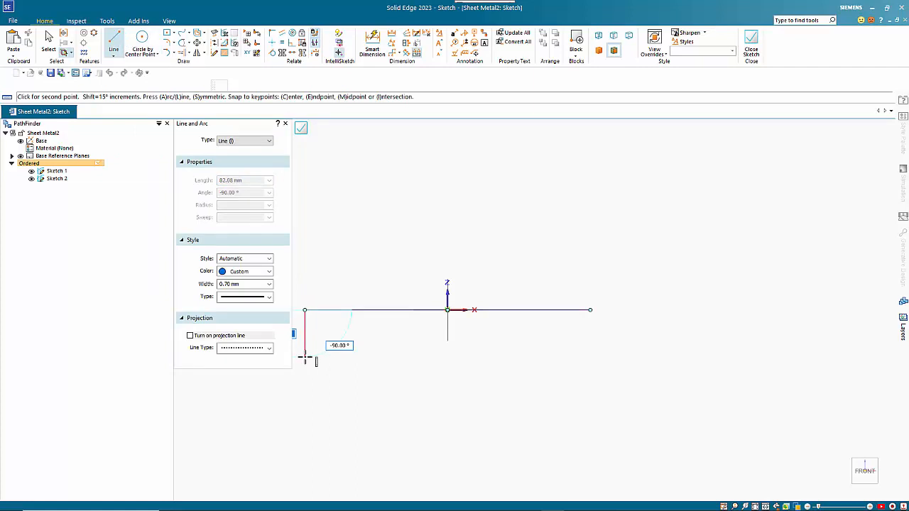
{"action": "type", "text": "40"}
{"action": "key", "text": "Tab"}
{"action": "key", "text": "Return"}
{"action": "right_click", "coordinate": [586, 323]}
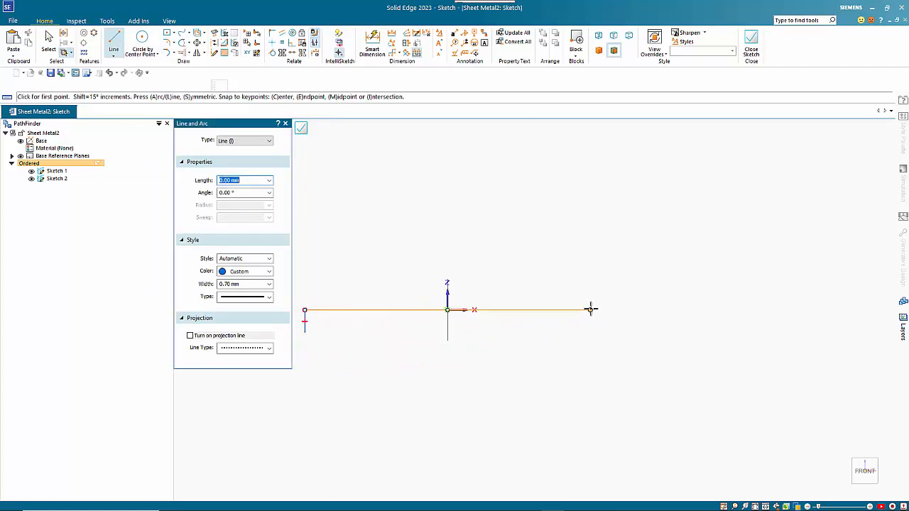
Draw a 100 mm vertical line downward from the right end of the rectangle's front edge
{"action": "left_click", "coordinate": [590, 309]}
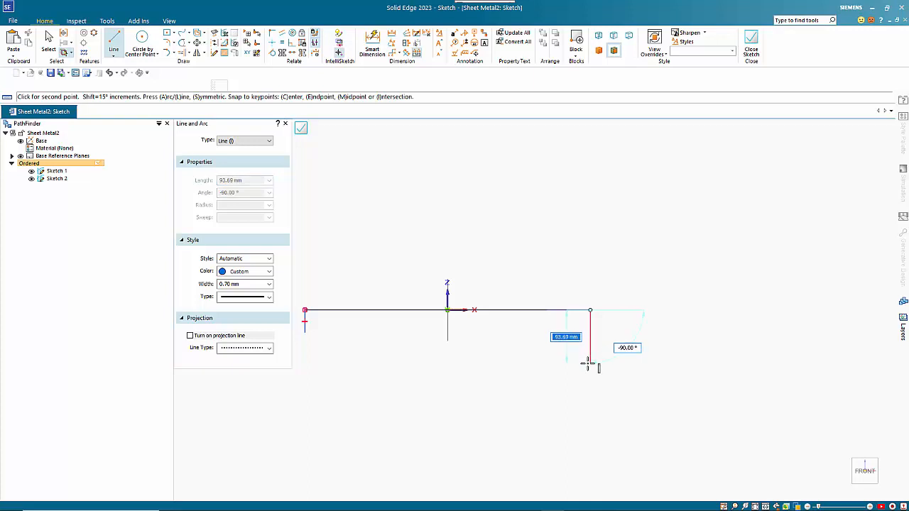
{"action": "type", "text": "40"}
{"action": "key", "text": "Tab"}
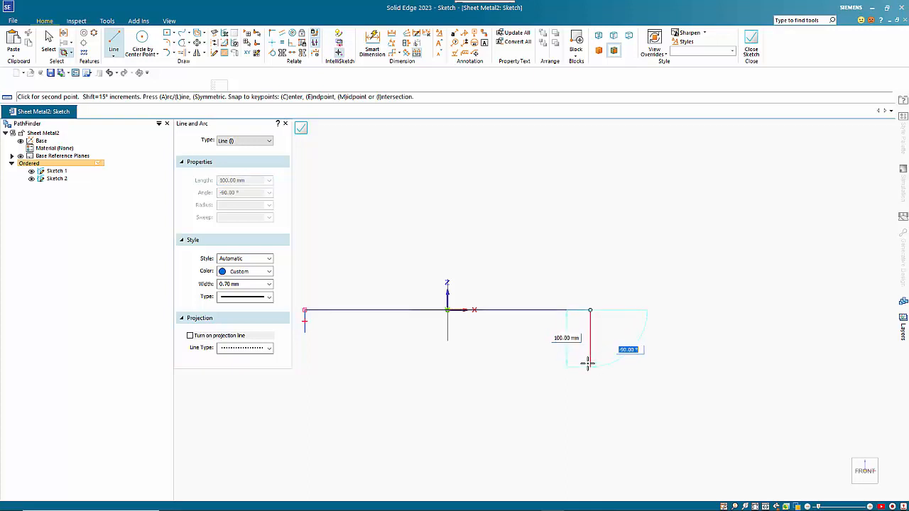
{"action": "key", "text": "Return"}
{"action": "scroll", "coordinate": [523, 399], "scroll_direction": "down", "scroll_amount": 3}
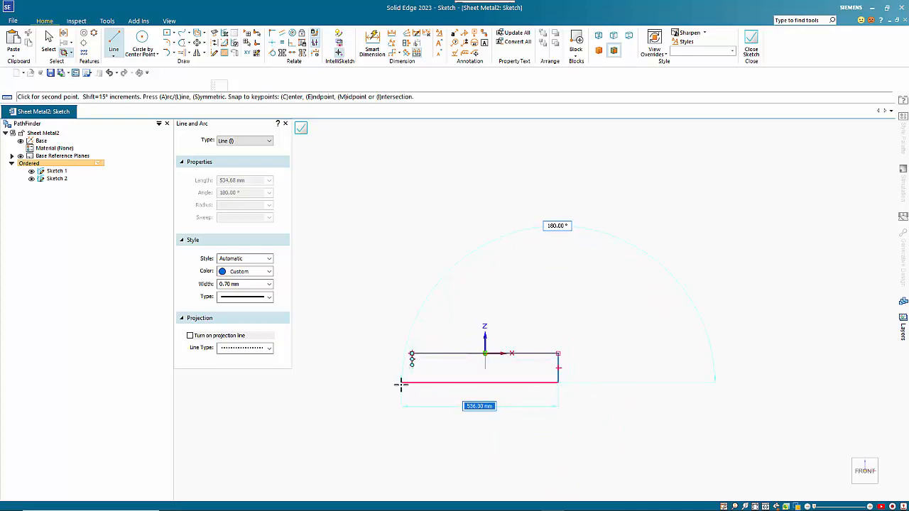
Dimension the lengths of both vertical lines with Smart Dimension and close the sketch
{"action": "left_click", "coordinate": [372, 44]}
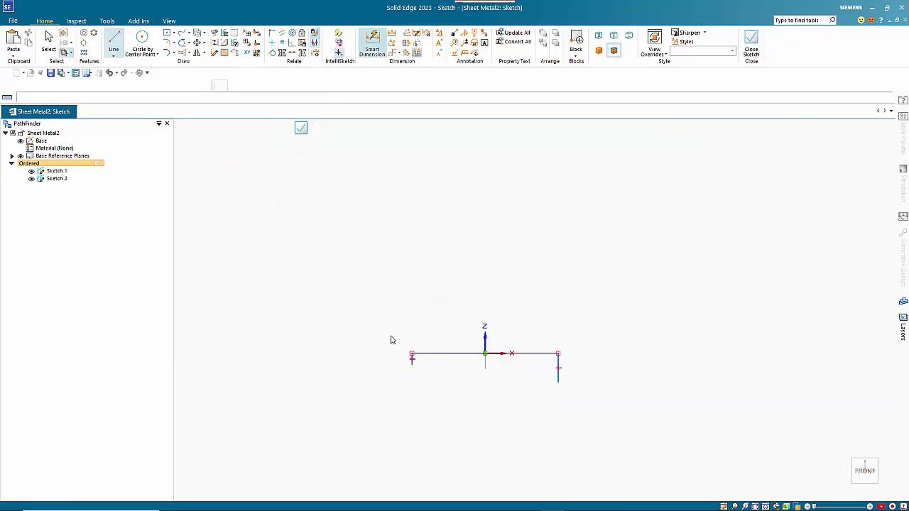
{"action": "left_click", "coordinate": [410, 362]}
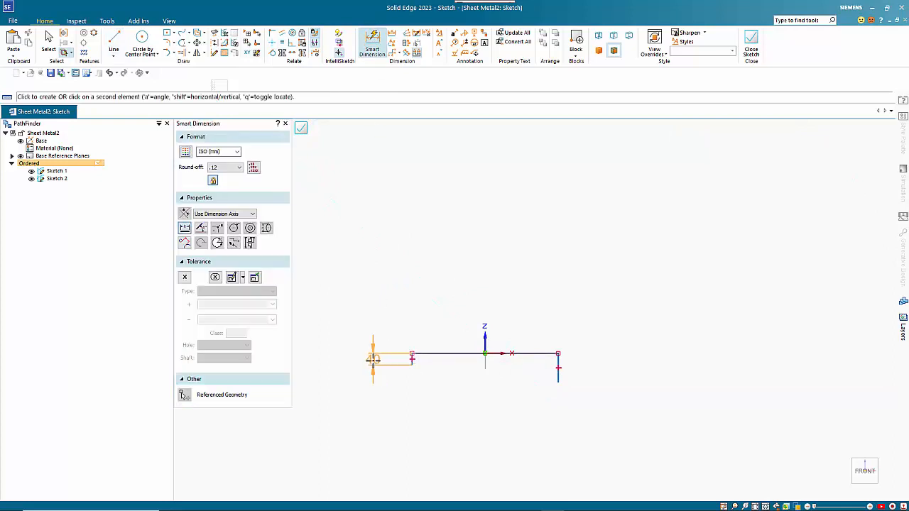
{"action": "left_click", "coordinate": [373, 359]}
{"action": "left_click", "coordinate": [558, 371]}
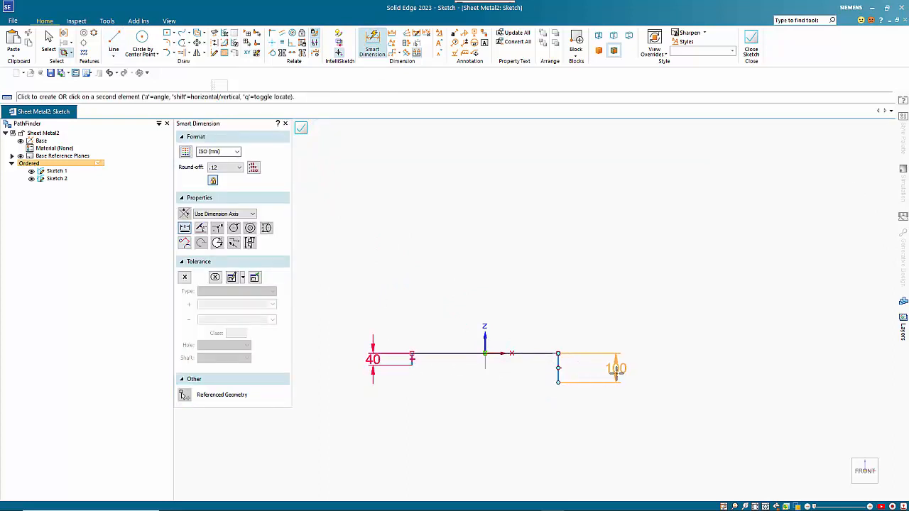
{"action": "left_click", "coordinate": [618, 369]}
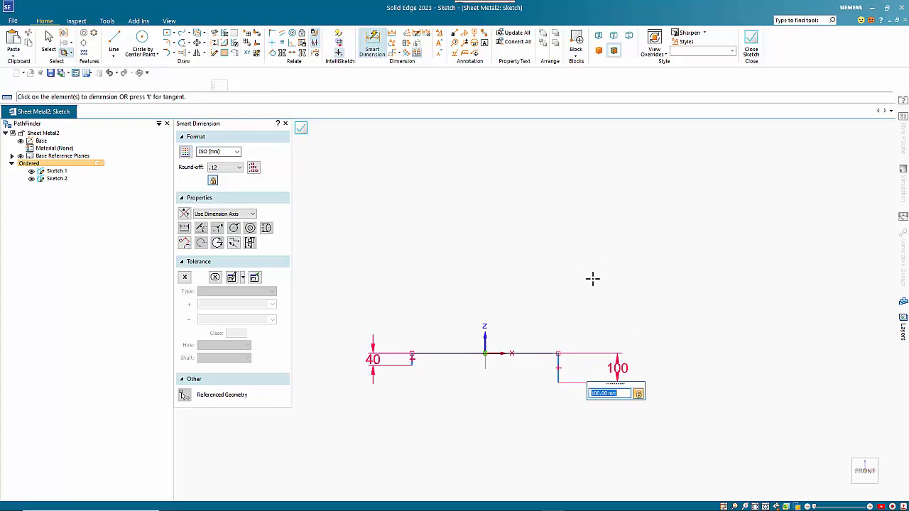
{"action": "key", "text": "Escape"}
{"action": "middle_click_drag", "start_coordinate": [528, 274], "coordinate": [481, 332]}
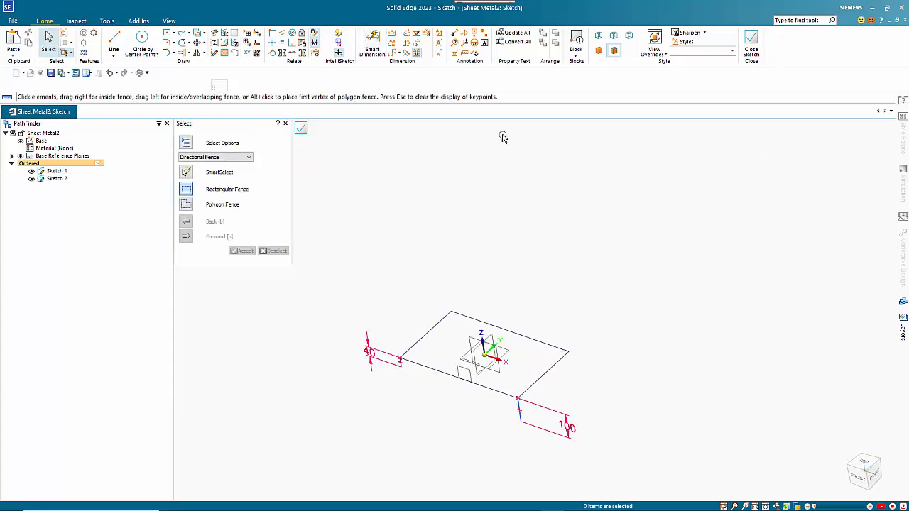
{"action": "left_click", "coordinate": [301, 127]}
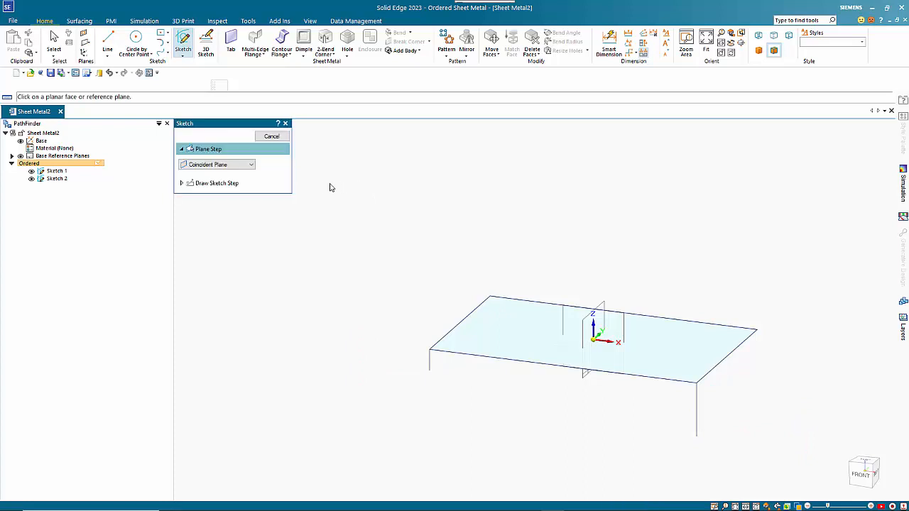
Start another sketch on a plane parallel to the front (xz) plane, positioned through the rectangle's rear-left corner
{"action": "left_click", "coordinate": [230, 170]}
{"action": "left_click", "coordinate": [227, 185]}
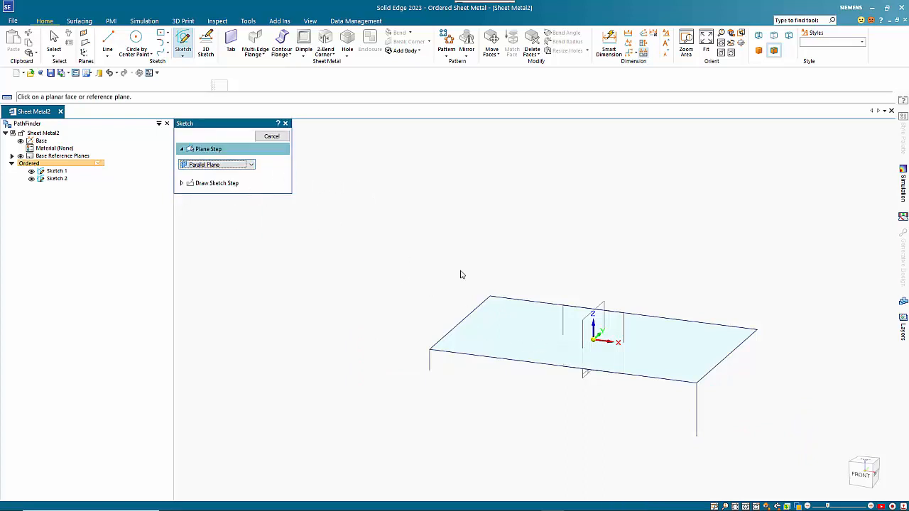
{"action": "left_click", "coordinate": [602, 323]}
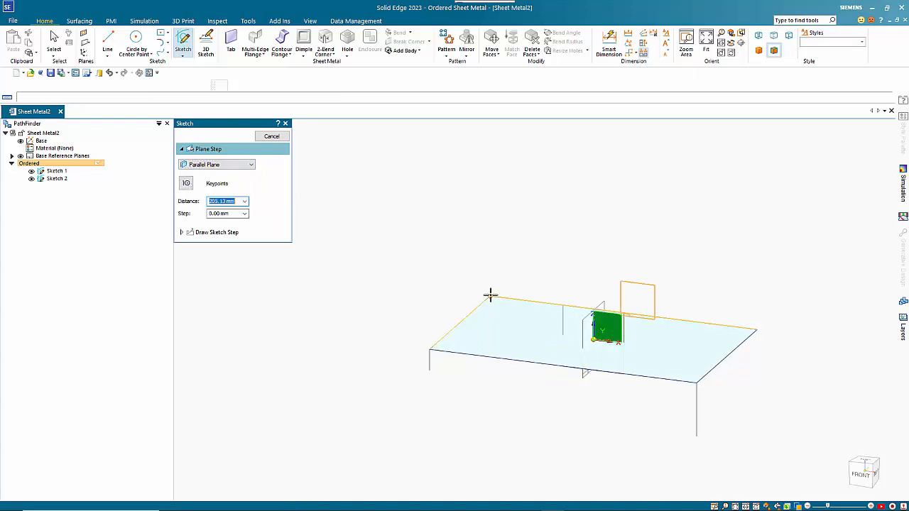
{"action": "left_click", "coordinate": [490, 294]}
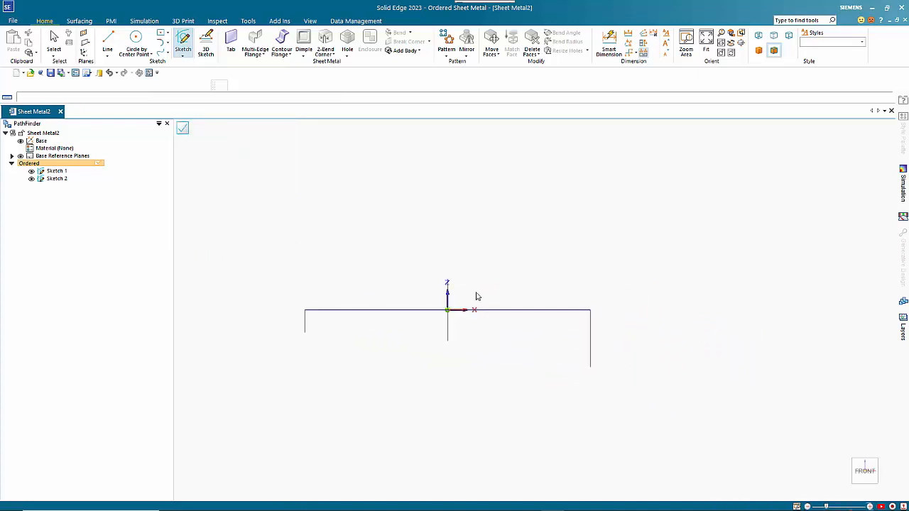
Draw a 40 mm vertical line downward from the rectangle's rear-left corner
{"action": "left_click", "coordinate": [114, 39]}
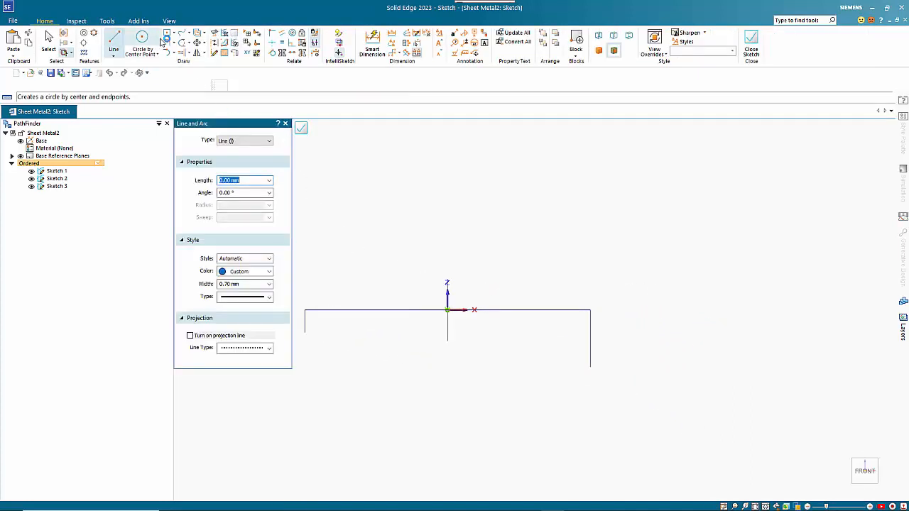
{"action": "left_click", "coordinate": [305, 309]}
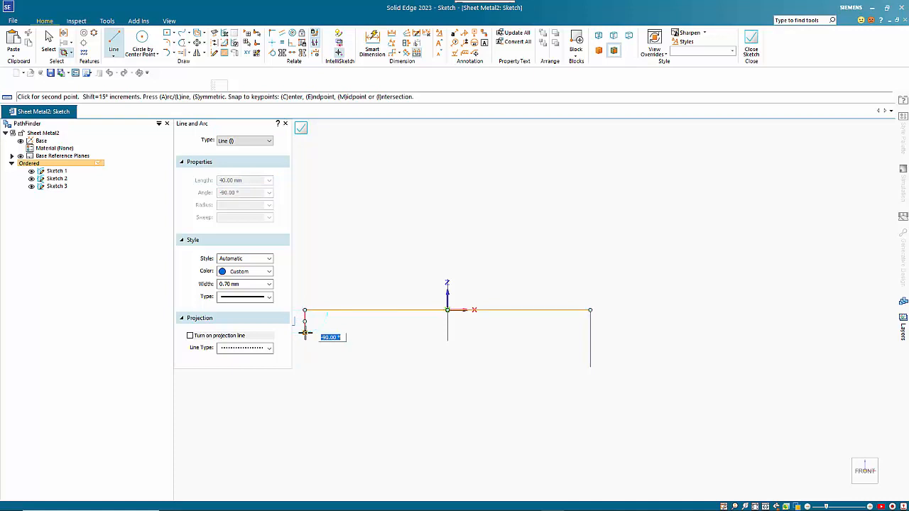
{"action": "scroll", "coordinate": [433, 416], "scroll_direction": "down", "scroll_amount": 3}
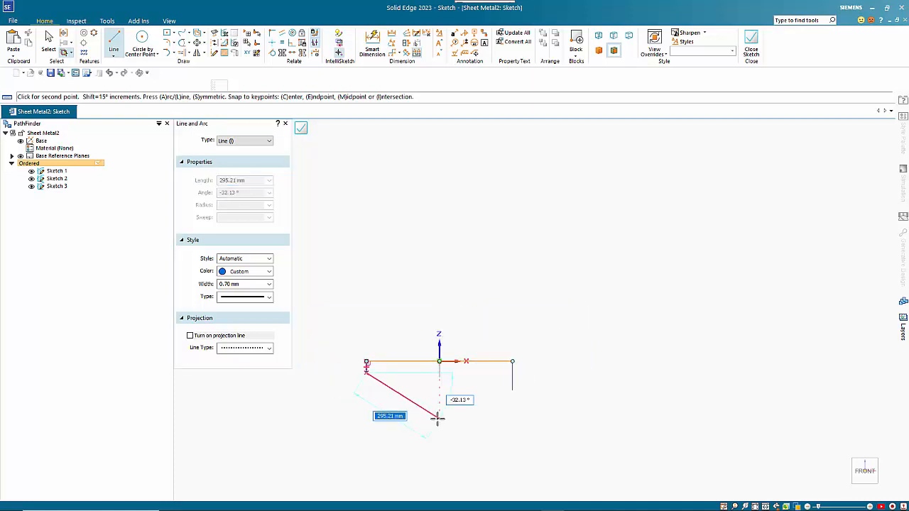
{"action": "right_click", "coordinate": [407, 422]}
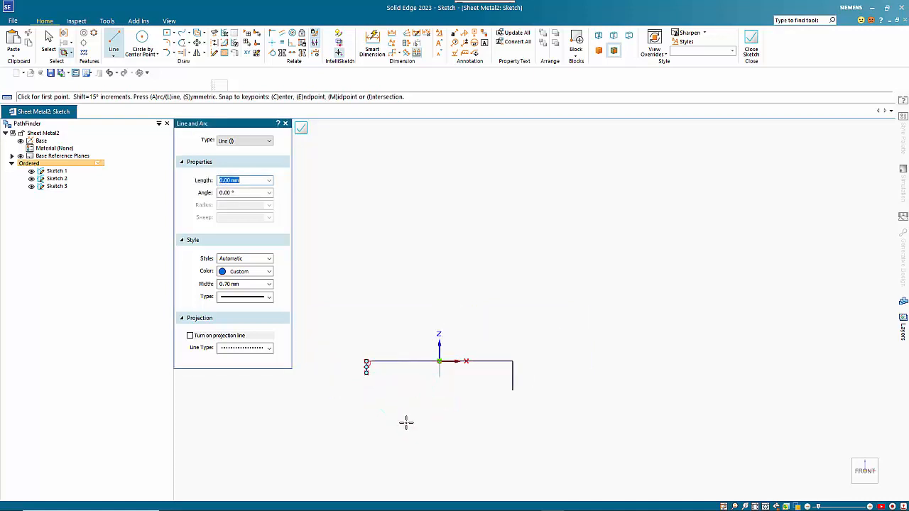
Draw another 40 mm vertical line downward from the rectangle's rear-right corner and end the Line command
{"action": "left_click", "coordinate": [513, 361]}
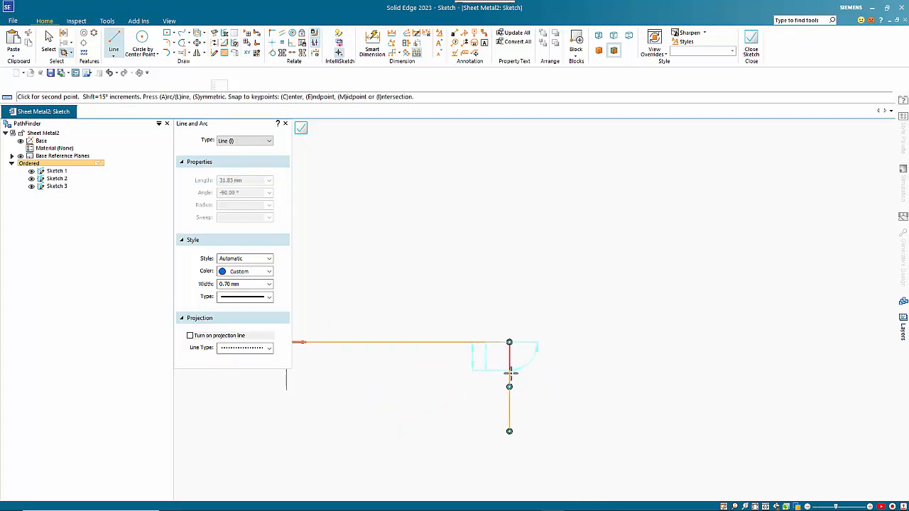
{"action": "scroll", "coordinate": [513, 375], "scroll_direction": "up", "scroll_amount": 3}
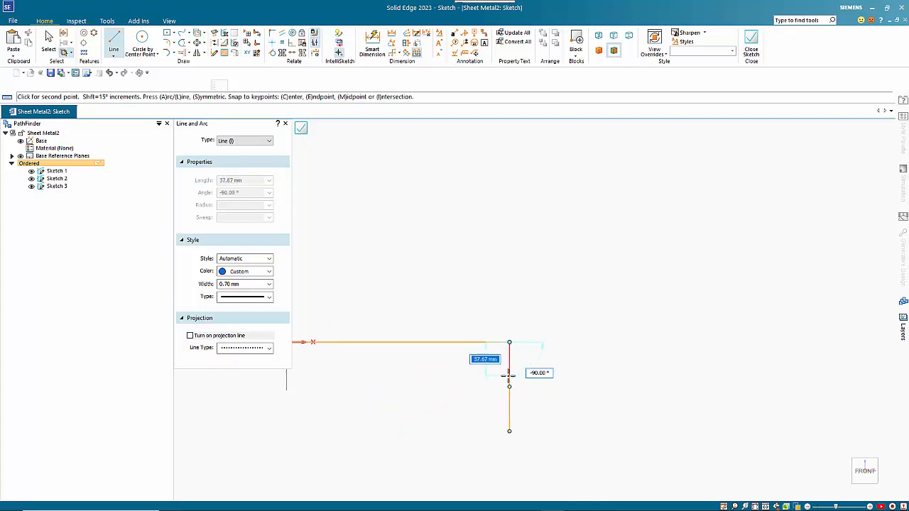
{"action": "type", "text": "40"}
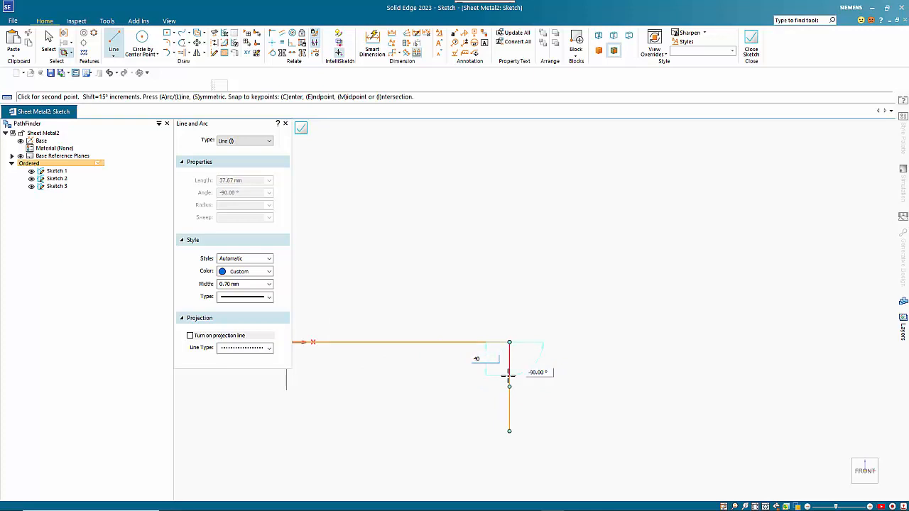
{"action": "key", "text": "Tab"}
{"action": "key", "text": "Return"}
{"action": "scroll", "coordinate": [576, 289], "scroll_direction": "down", "scroll_amount": 5}
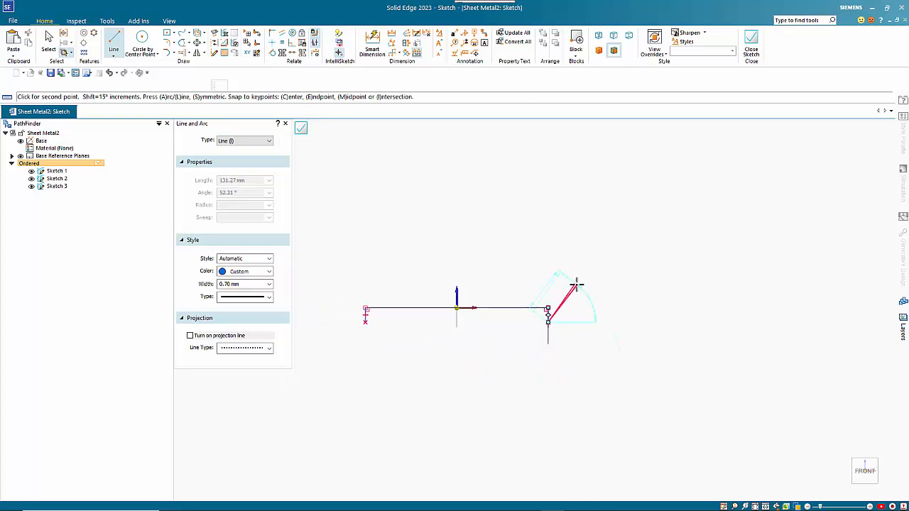
{"action": "key", "text": "Escape"}
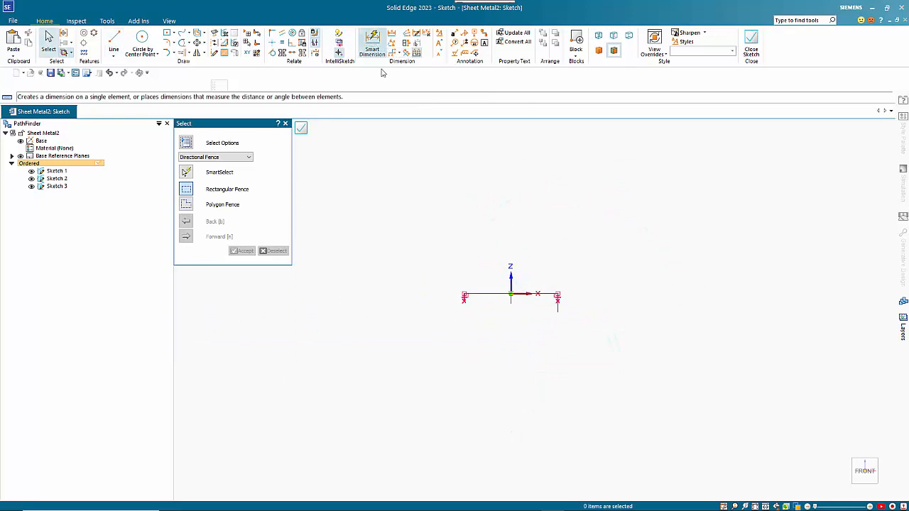
Dimension the rear-left vertical line's length with Smart Dimension and close the sketch
{"action": "left_click", "coordinate": [372, 42]}
{"action": "left_click", "coordinate": [430, 299]}
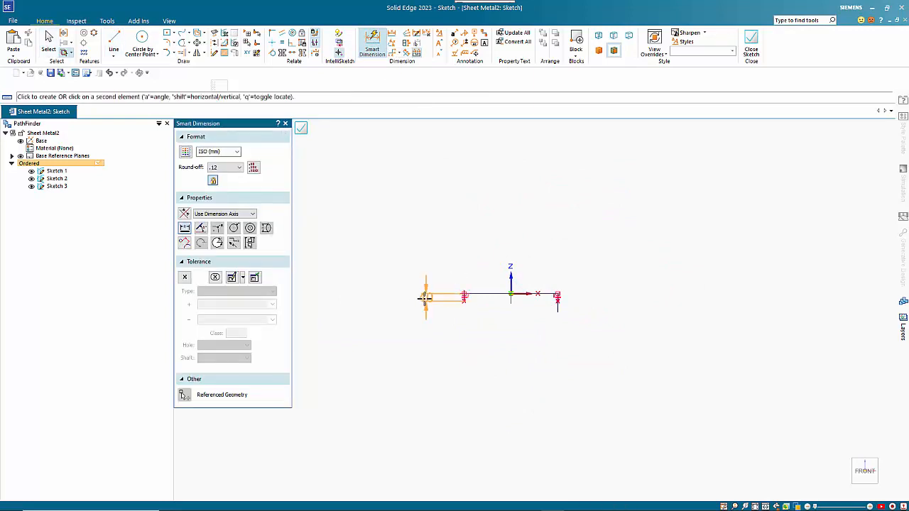
{"action": "left_click", "coordinate": [409, 277]}
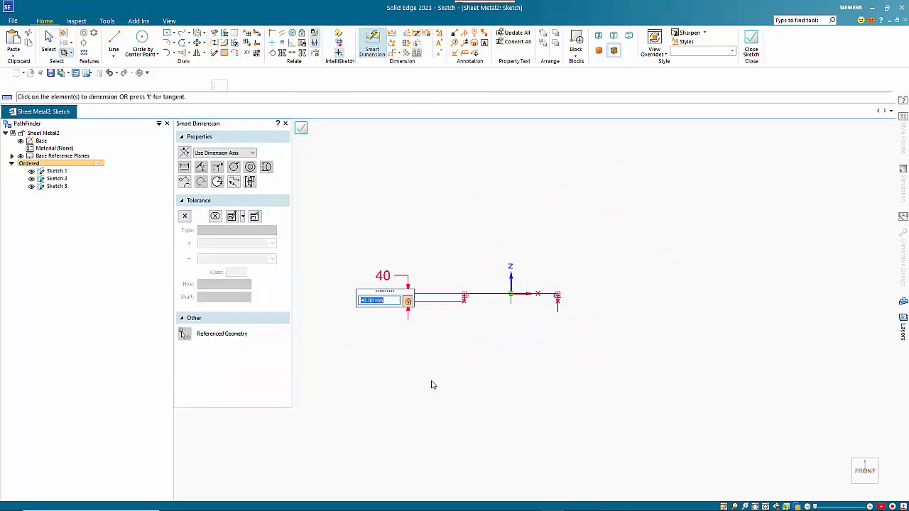
{"action": "key", "text": "Escape"}
{"action": "left_click", "coordinate": [300, 130]}
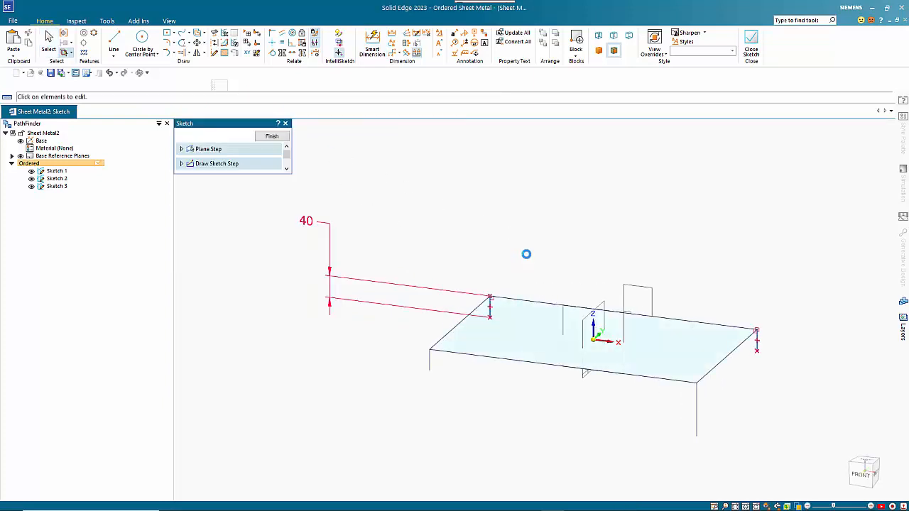
Hide the base reference planes and open the base rectangle sketch's profile for editing
{"action": "right_click", "coordinate": [474, 319]}
{"action": "left_click", "coordinate": [515, 323]}
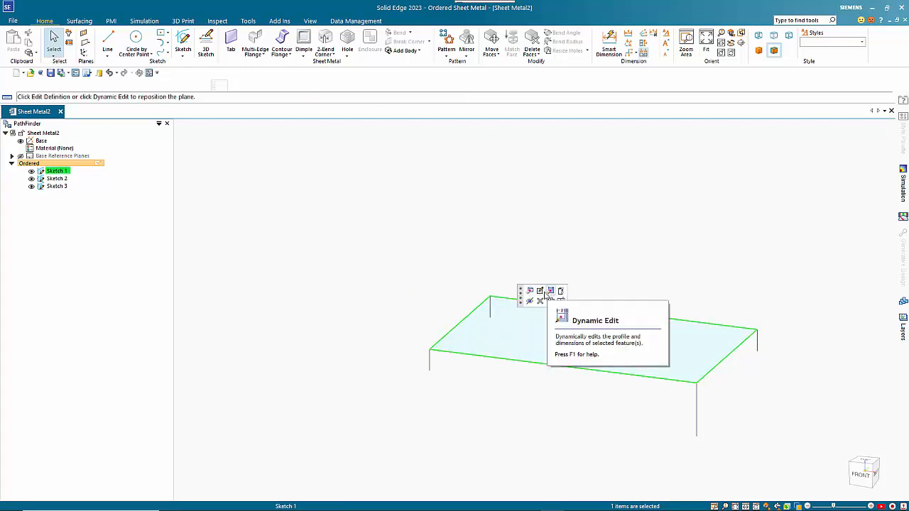
{"action": "left_click", "coordinate": [541, 297]}
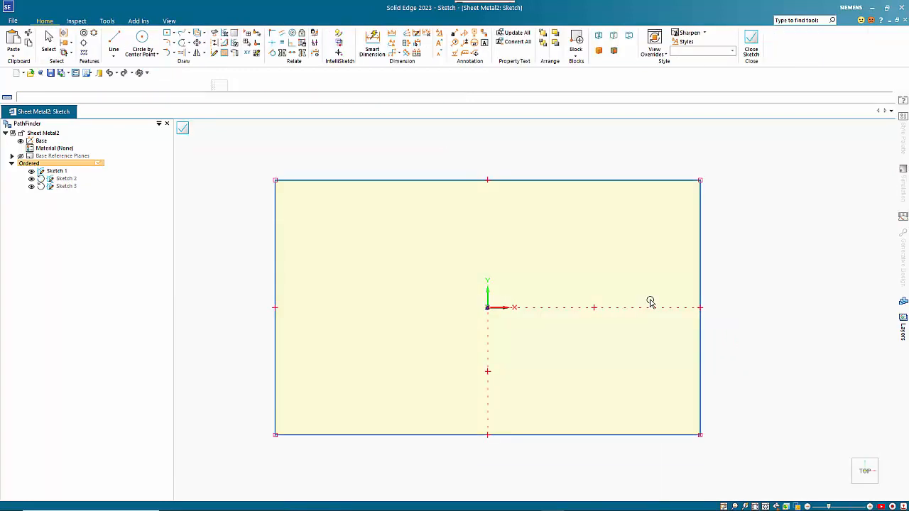
Dimension the rectangle's long and short edges with Smart Dimension and close the sketch
{"action": "left_click", "coordinate": [382, 51]}
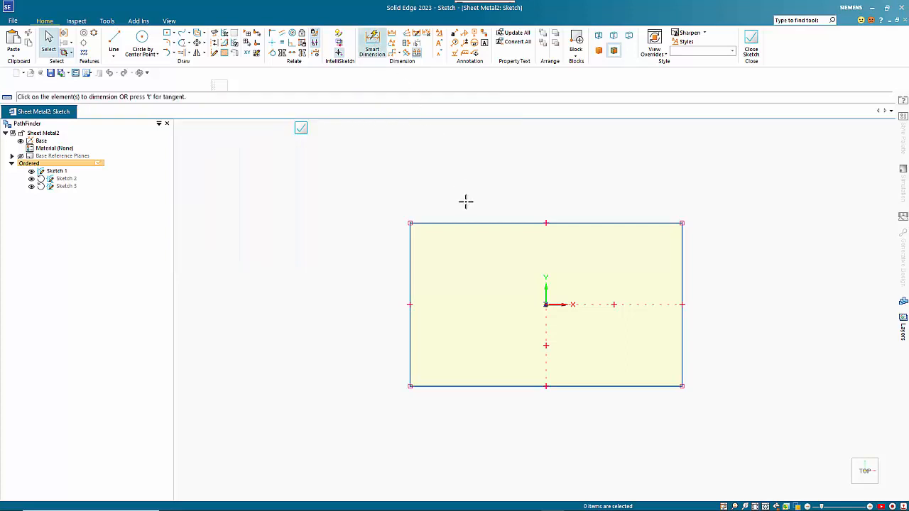
{"action": "left_click", "coordinate": [468, 223]}
{"action": "left_click", "coordinate": [468, 170]}
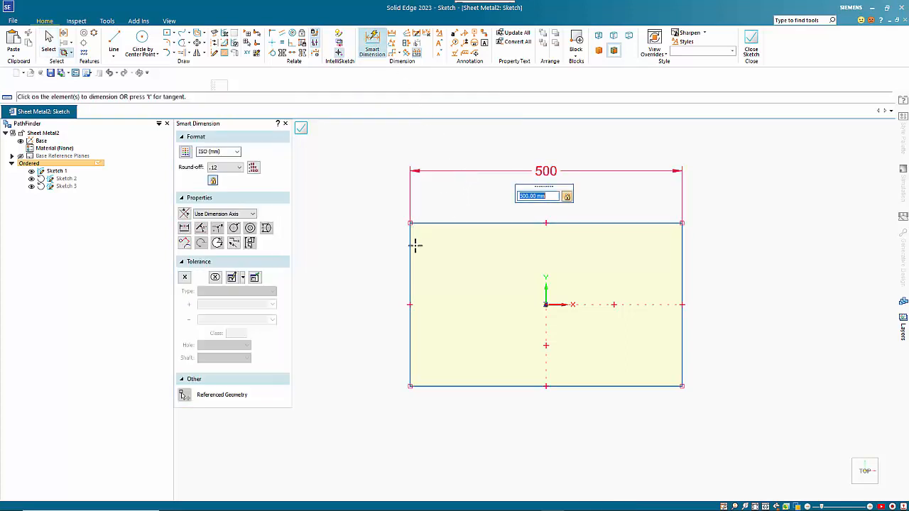
{"action": "left_click", "coordinate": [412, 245]}
{"action": "left_click", "coordinate": [367, 247]}
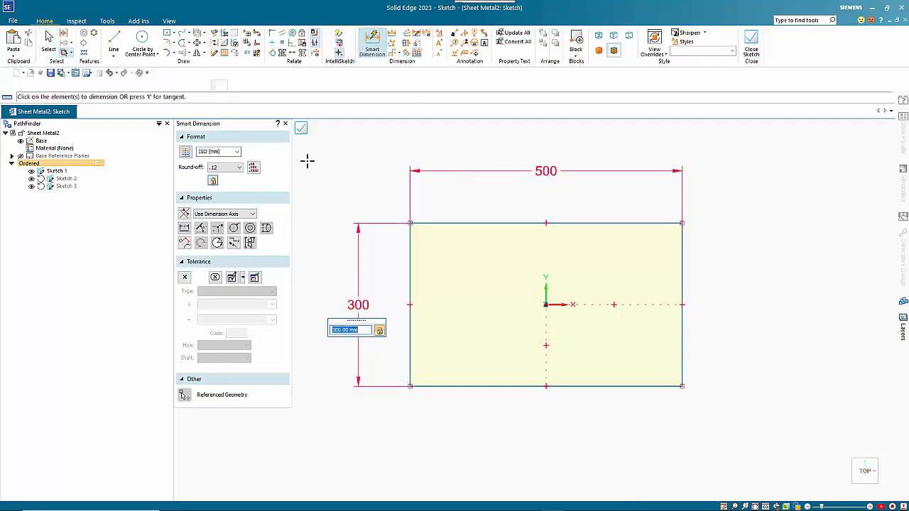
{"action": "key", "text": "Escape"}
{"action": "left_click", "coordinate": [301, 128]}
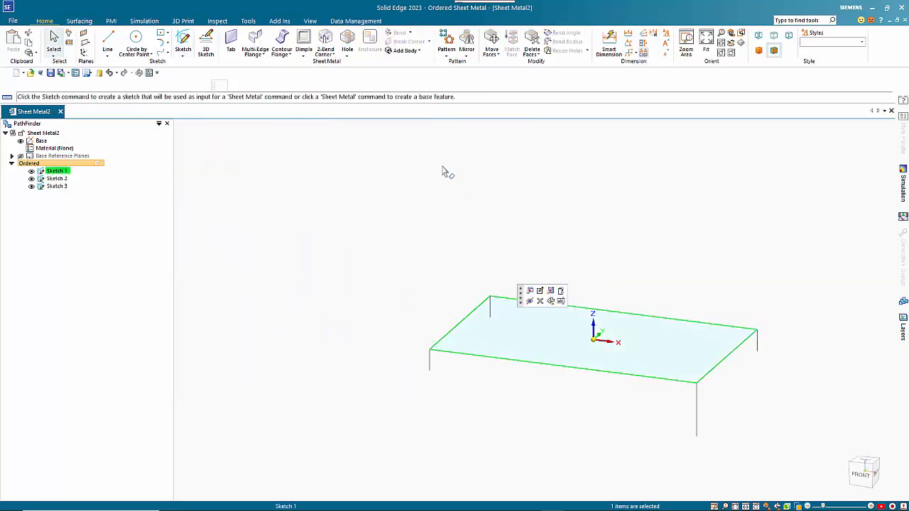
In the Variable Table, rename the front sketch's 100 mm dimension HighPoint and its 40 mm dimension Lowpoint
{"action": "left_click", "coordinate": [250, 20]}
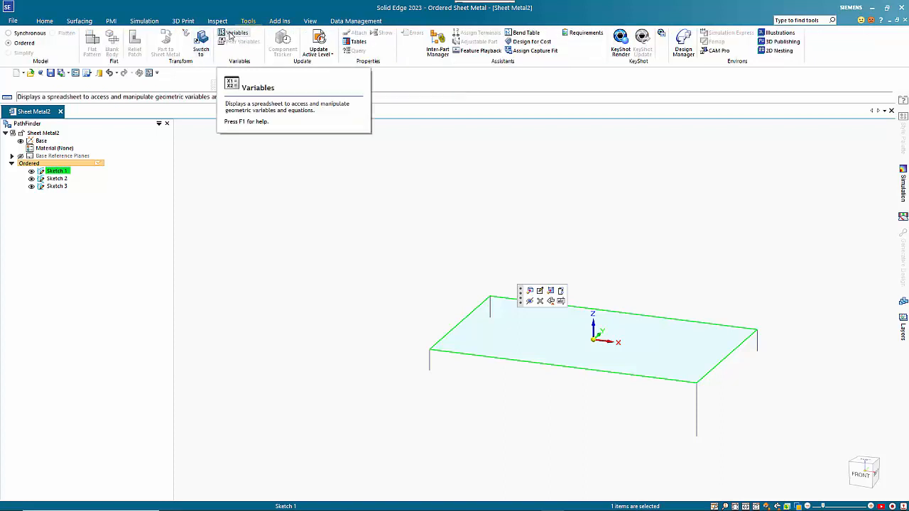
{"action": "left_click", "coordinate": [230, 34]}
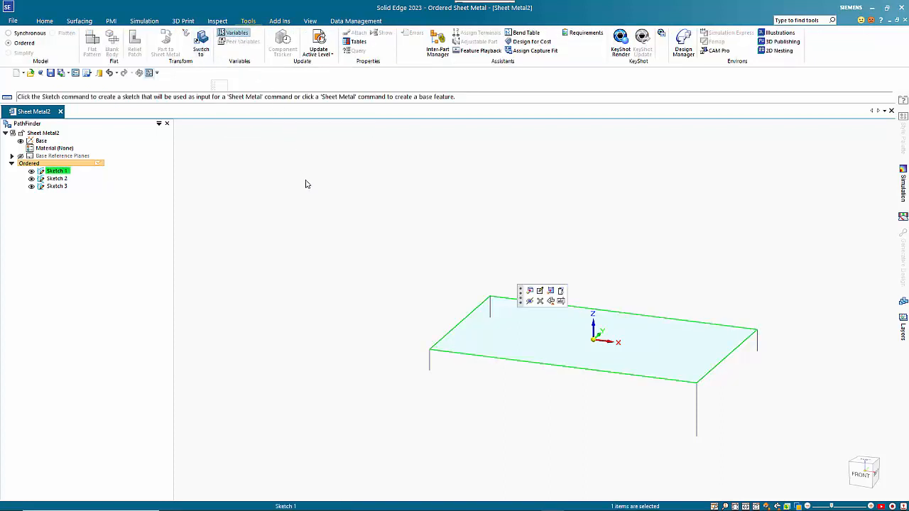
{"action": "left_click_drag", "start_coordinate": [908, 43], "coordinate": [291, 33]}
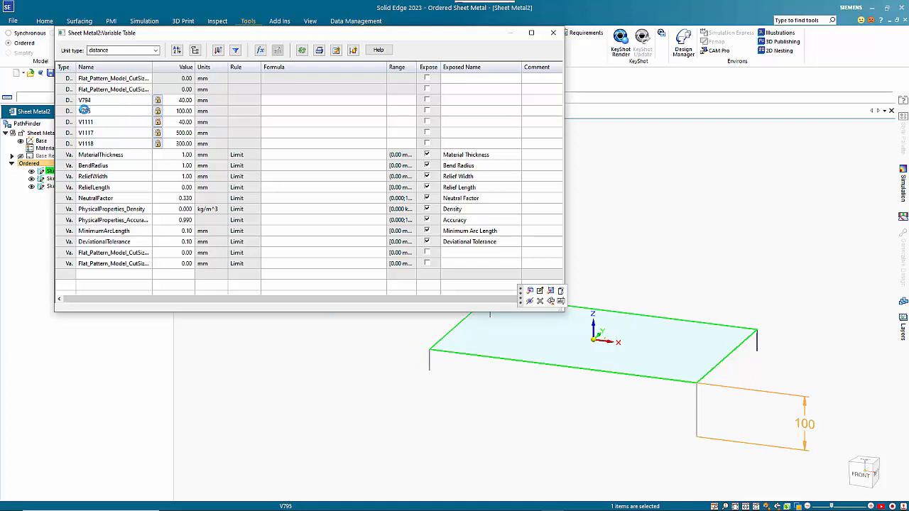
{"action": "left_click", "coordinate": [84, 110]}
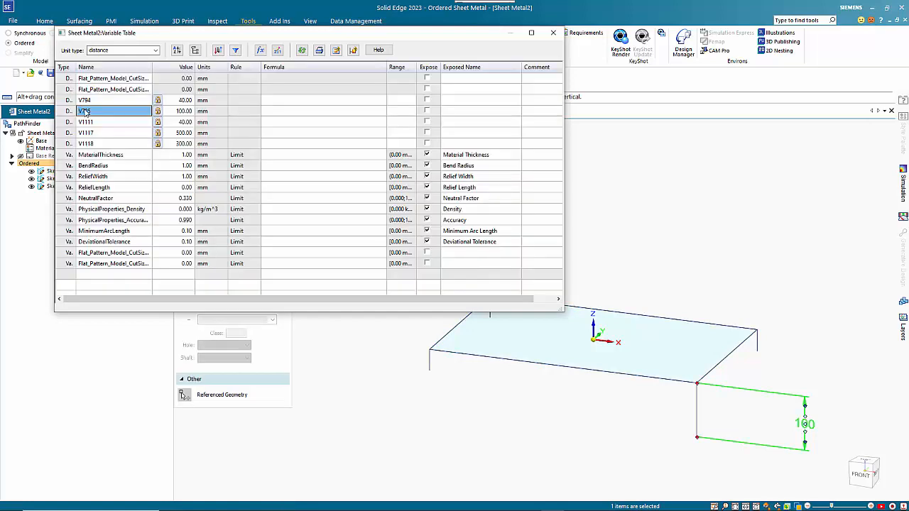
{"action": "left_click", "coordinate": [83, 111]}
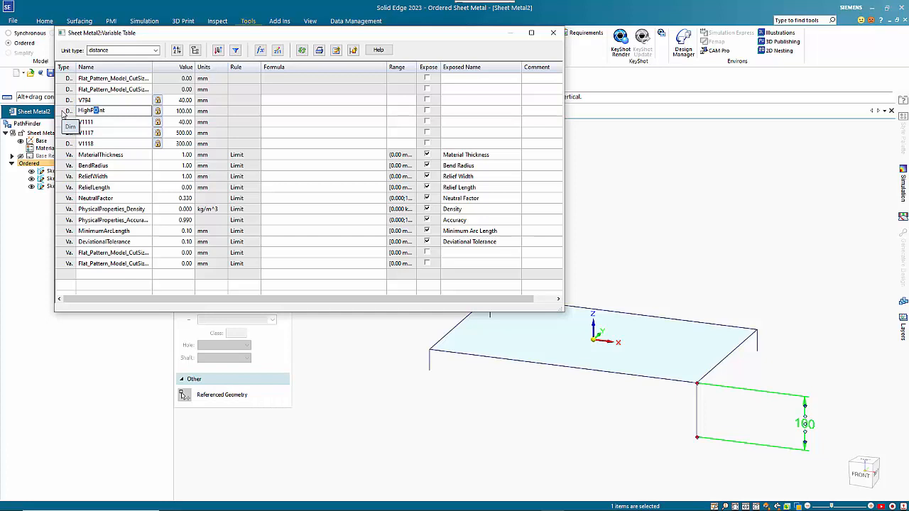
{"action": "left_click", "coordinate": [113, 122]}
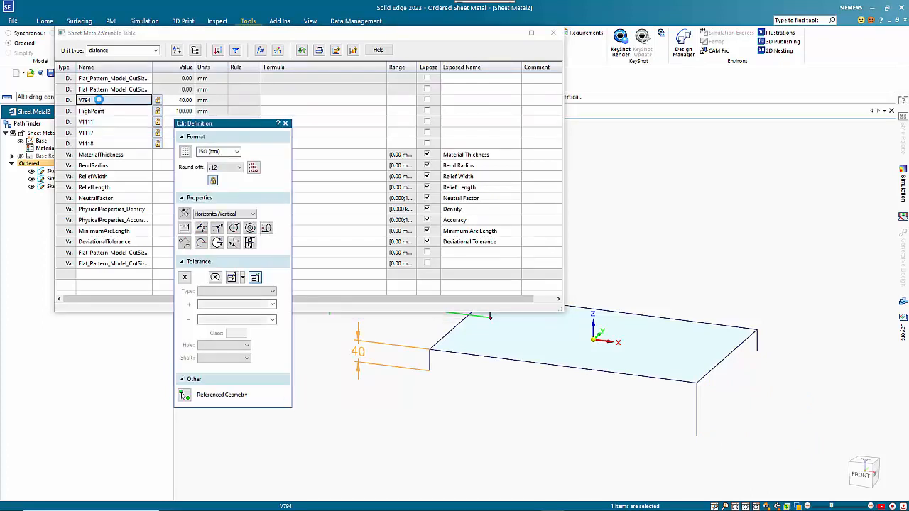
{"action": "left_click", "coordinate": [99, 101]}
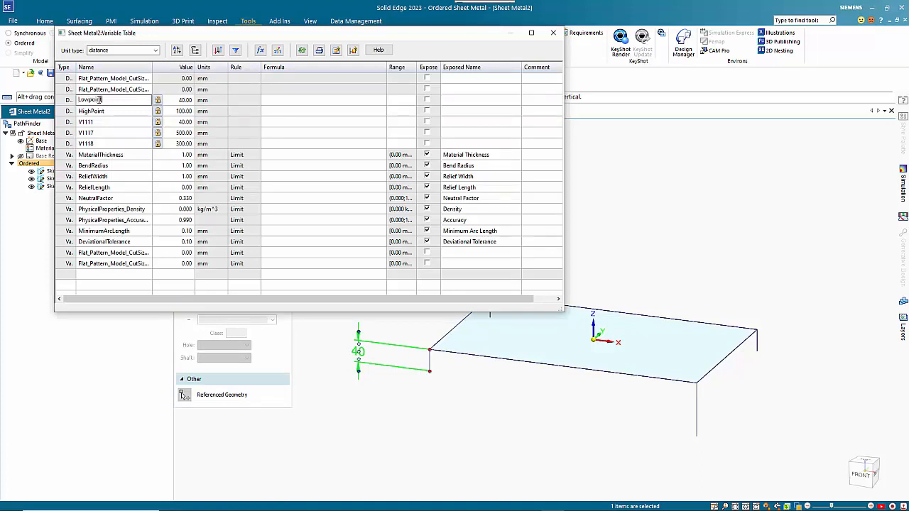
{"action": "key", "text": "Return"}
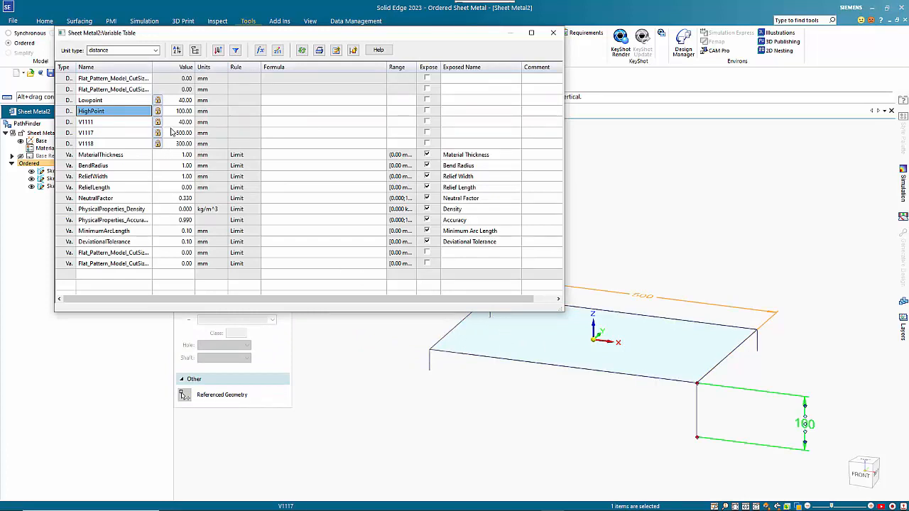
Set the formula of the rear-left line's length dimension (V1111) to Lowpoint and close the Variable Table
{"action": "left_click", "coordinate": [313, 122]}
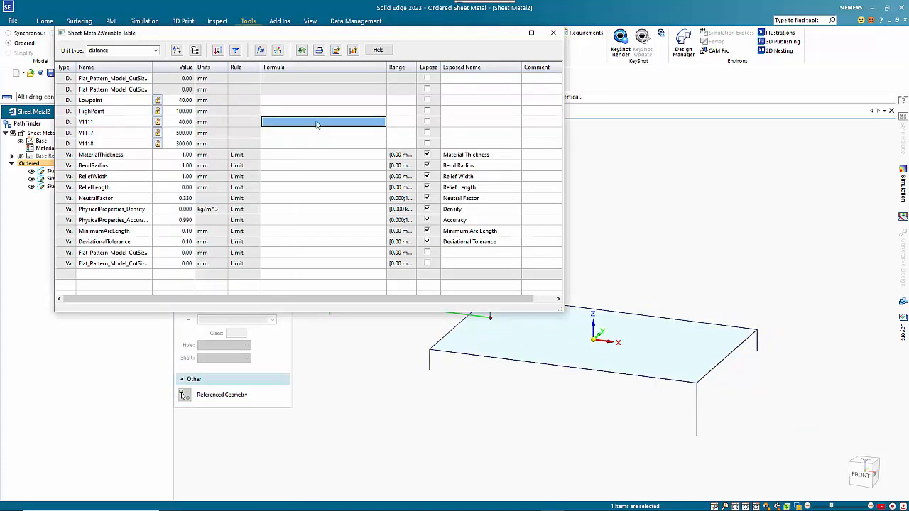
{"action": "type", "text": "Lowpoint"}
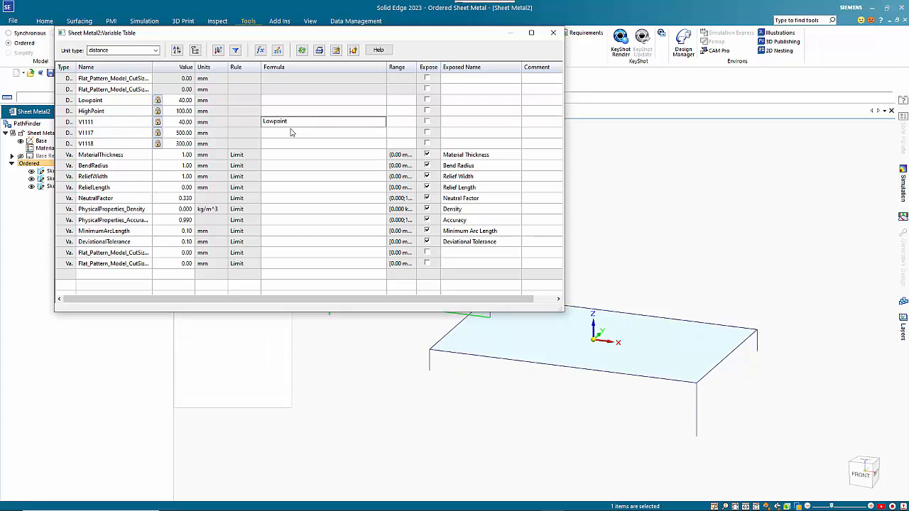
{"action": "key", "text": "Return"}
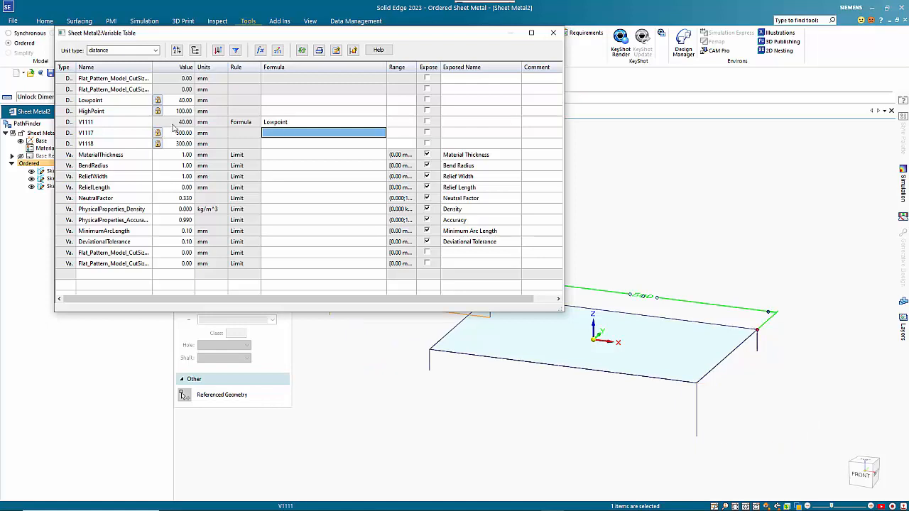
{"action": "left_click", "coordinate": [552, 34]}
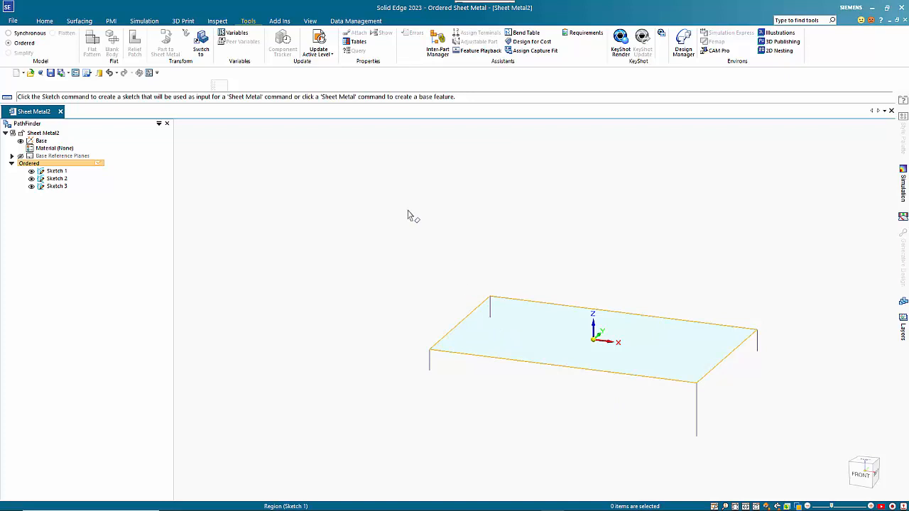
Start a sketch on a plane through three points: the front-right line's lower end, its upper end, and the rear-left line's lower end
{"action": "left_click", "coordinate": [45, 22]}
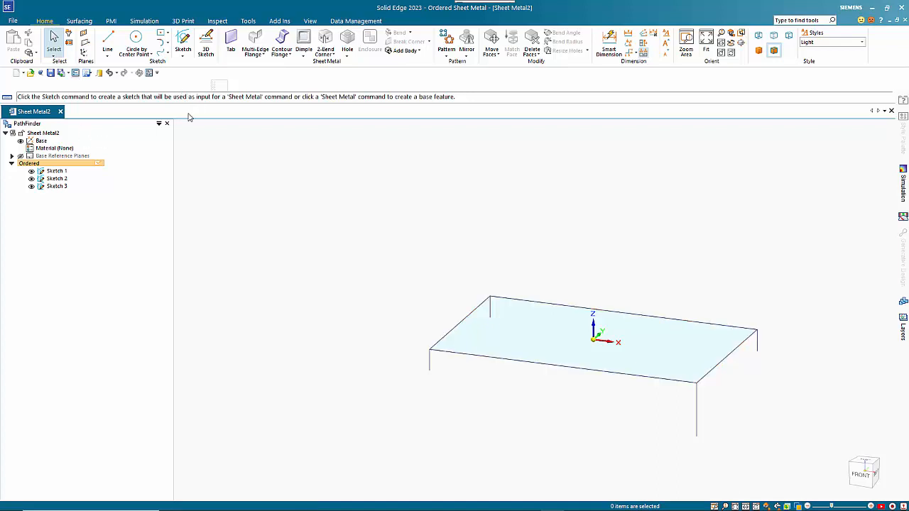
{"action": "left_click", "coordinate": [182, 41]}
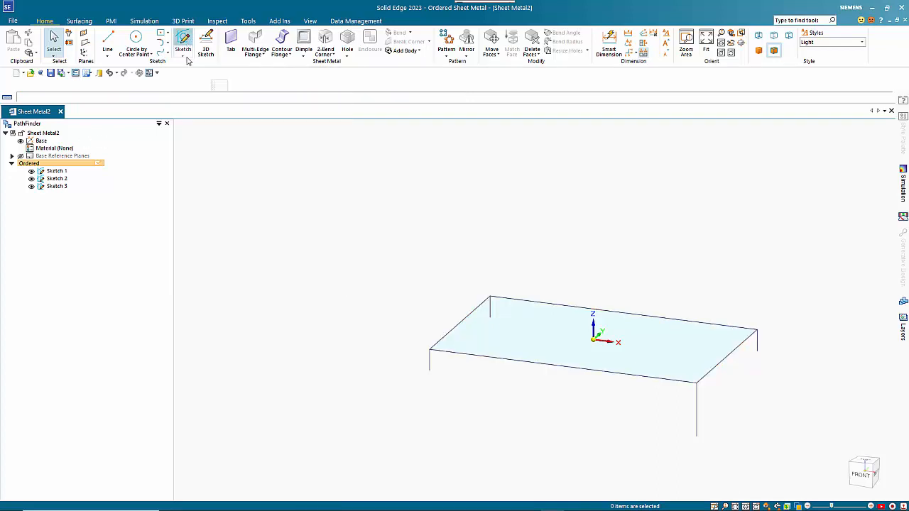
{"action": "left_click", "coordinate": [219, 164]}
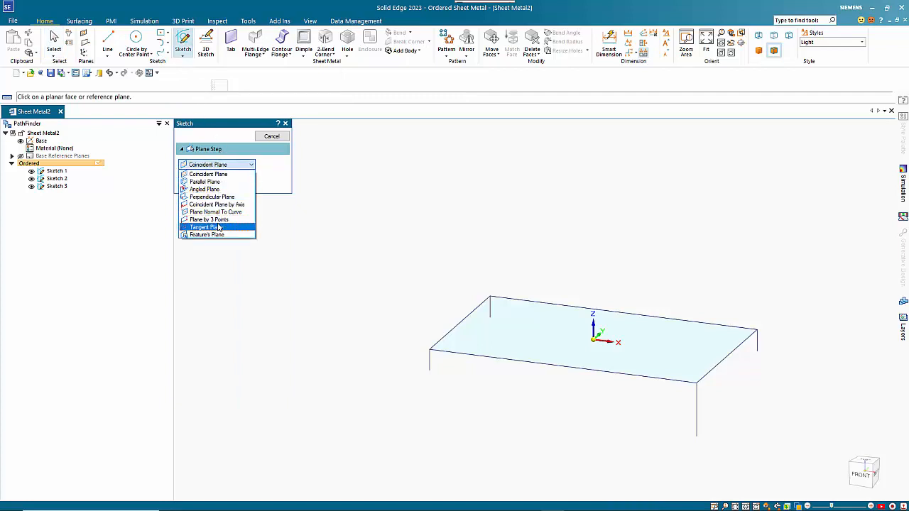
{"action": "left_click", "coordinate": [215, 219]}
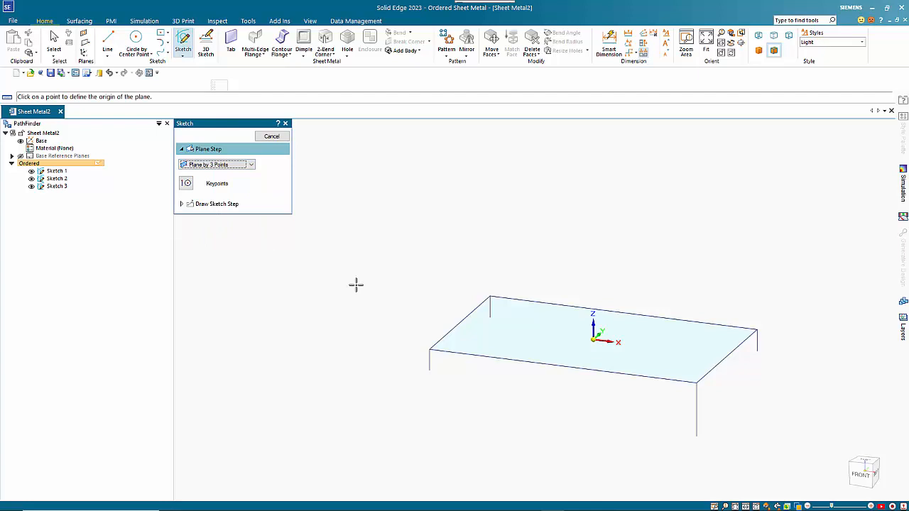
{"action": "left_click", "coordinate": [696, 436]}
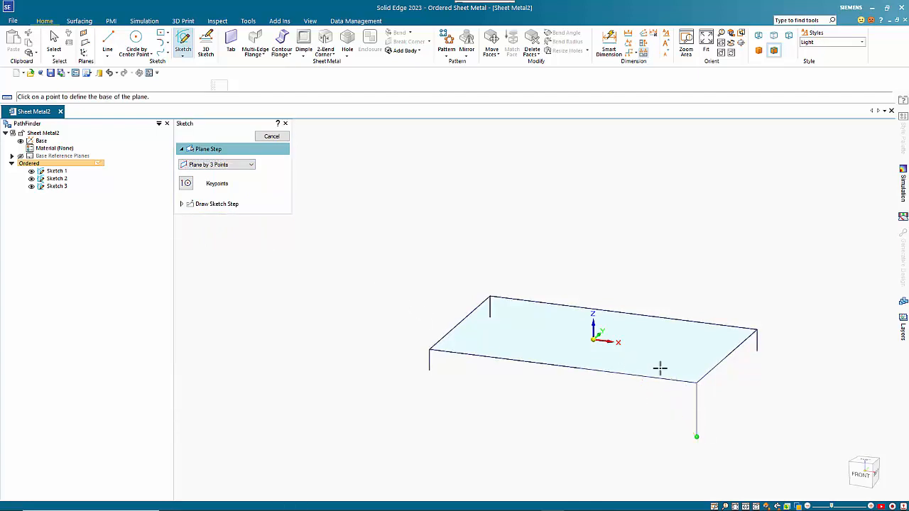
{"action": "left_click", "coordinate": [697, 382]}
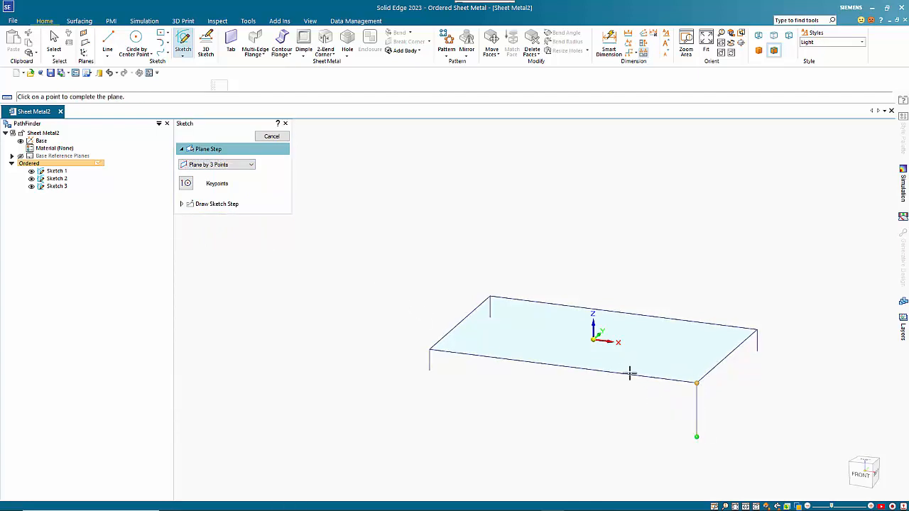
{"action": "left_click", "coordinate": [490, 314]}
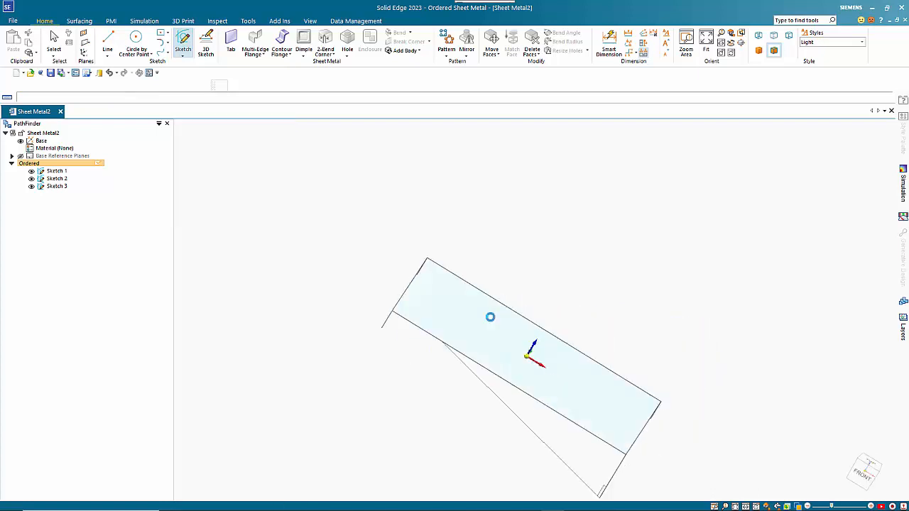
Sketch a diagonal line from the front-right vertical line's lower end to the rear-left line's lower end and finish the sketch
{"action": "key", "text": "l"}
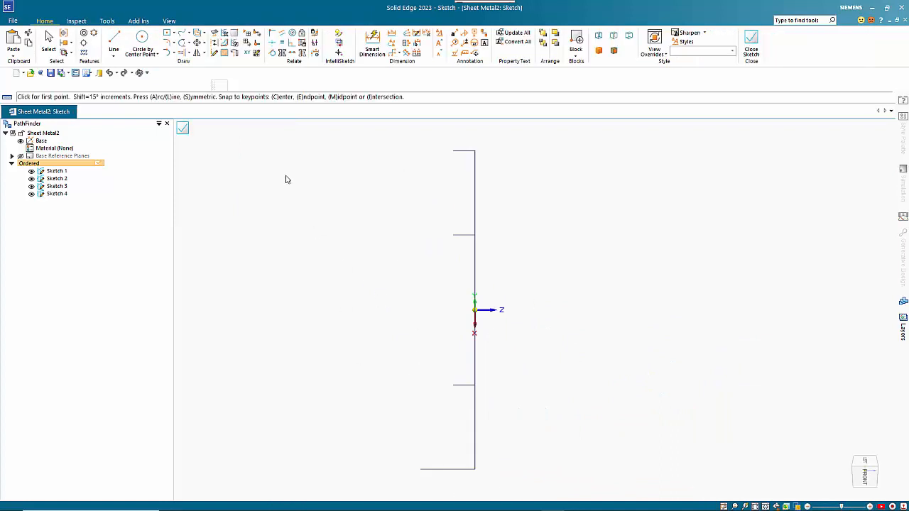
{"action": "key", "text": "Escape"}
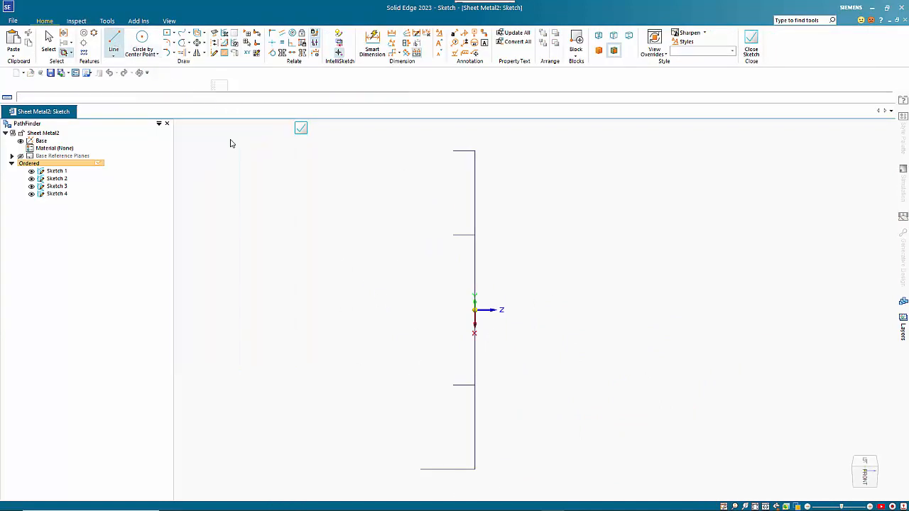
{"action": "key", "text": "l"}
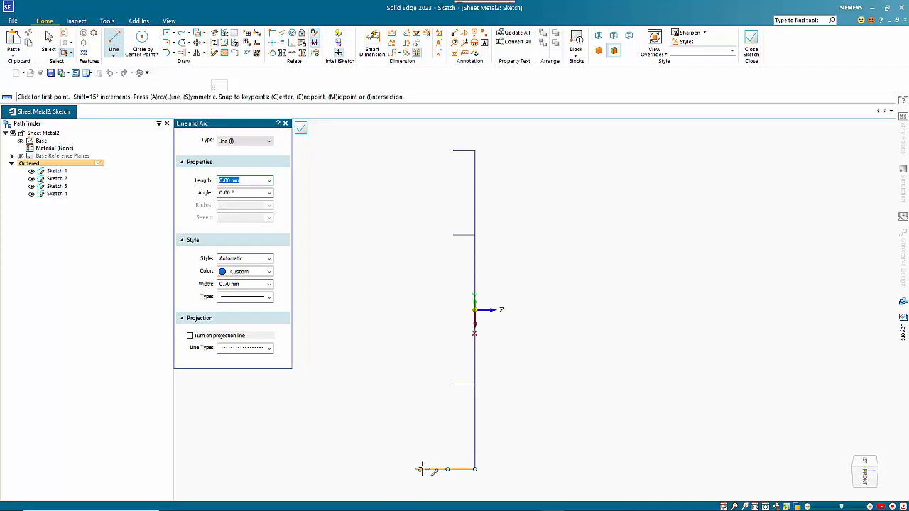
{"action": "left_click", "coordinate": [421, 469]}
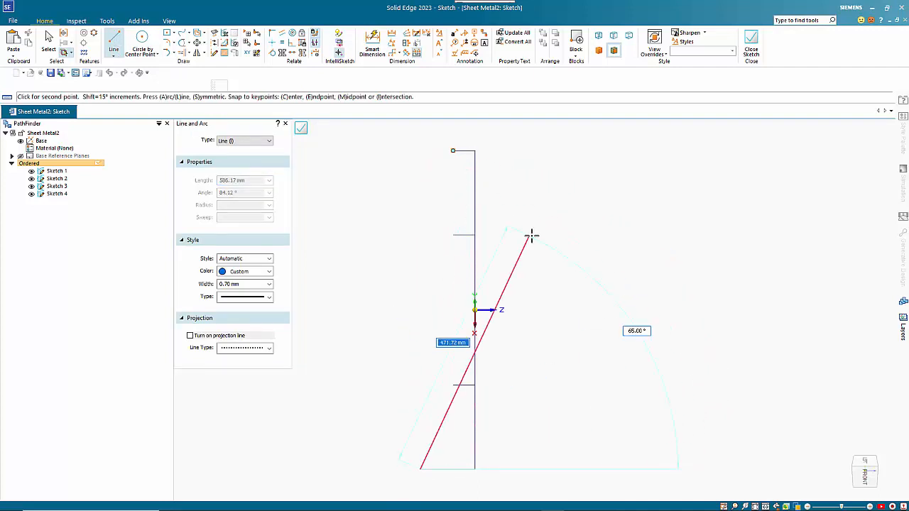
{"action": "middle_click_drag", "start_coordinate": [531, 236], "coordinate": [573, 227]}
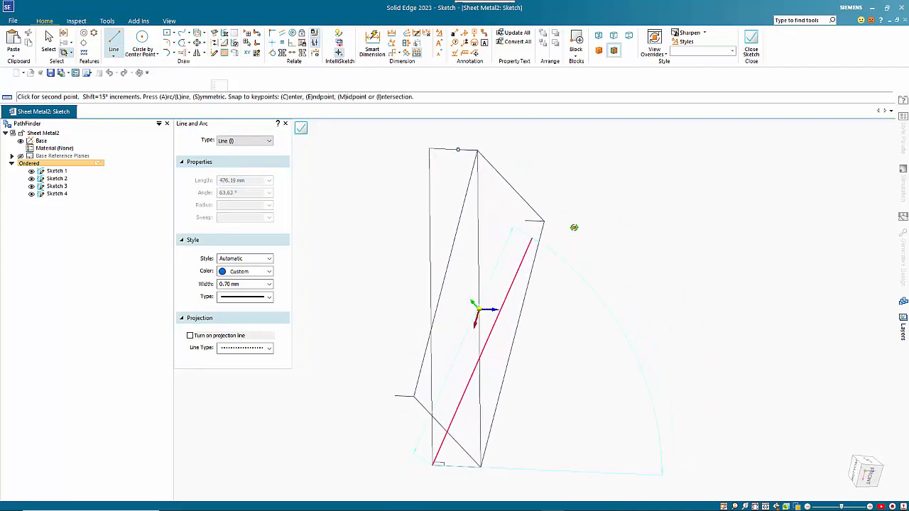
{"action": "left_click", "coordinate": [458, 150]}
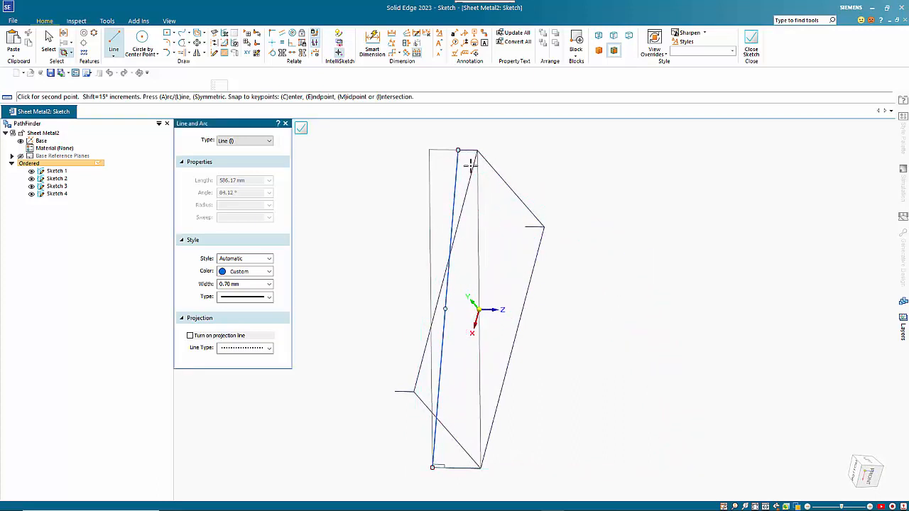
{"action": "right_click", "coordinate": [381, 244]}
{"action": "key", "text": "Escape"}
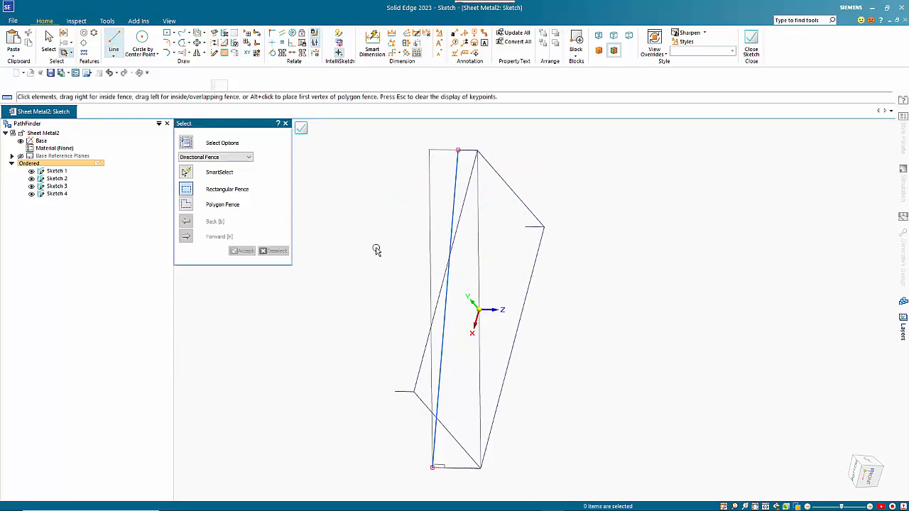
{"action": "left_click", "coordinate": [301, 132]}
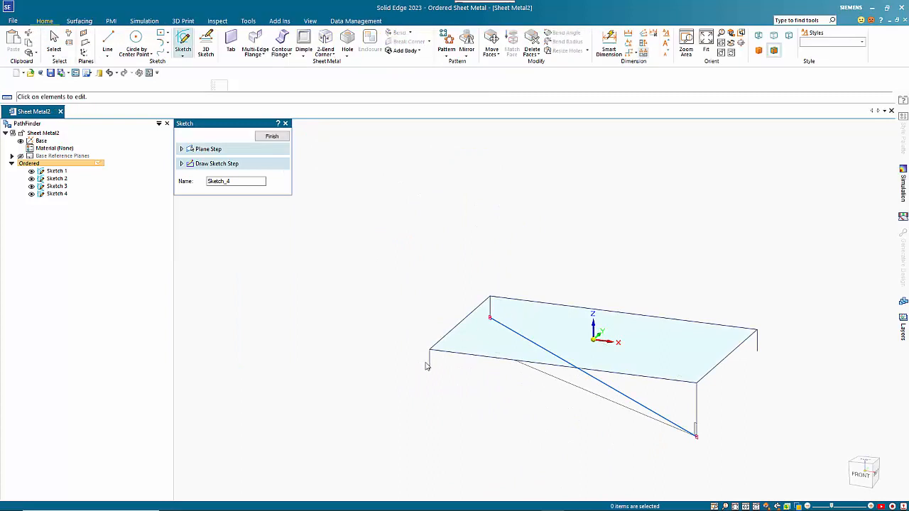
{"action": "key", "text": "Escape"}
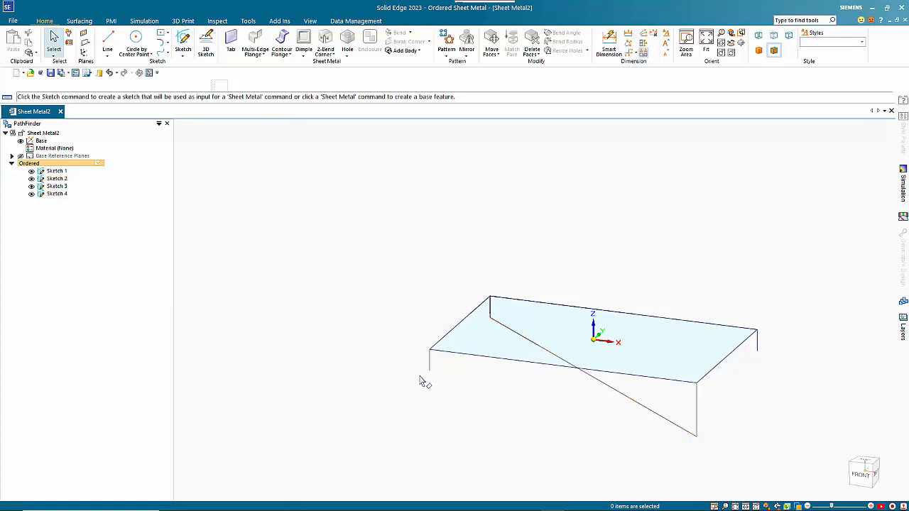
Start a Contour Flange with its profile plane normal to the diagonal line at the diagonal's front-right end
{"action": "left_click", "coordinate": [108, 41]}
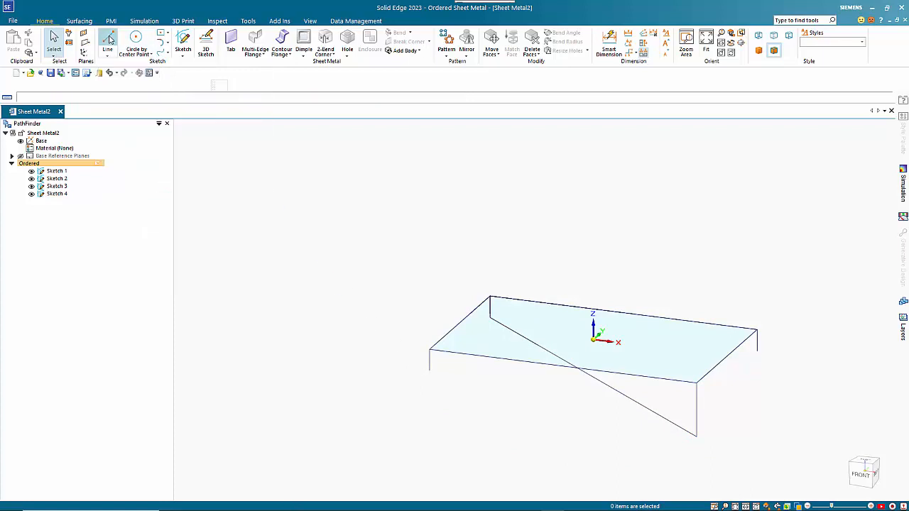
{"action": "left_click", "coordinate": [183, 41]}
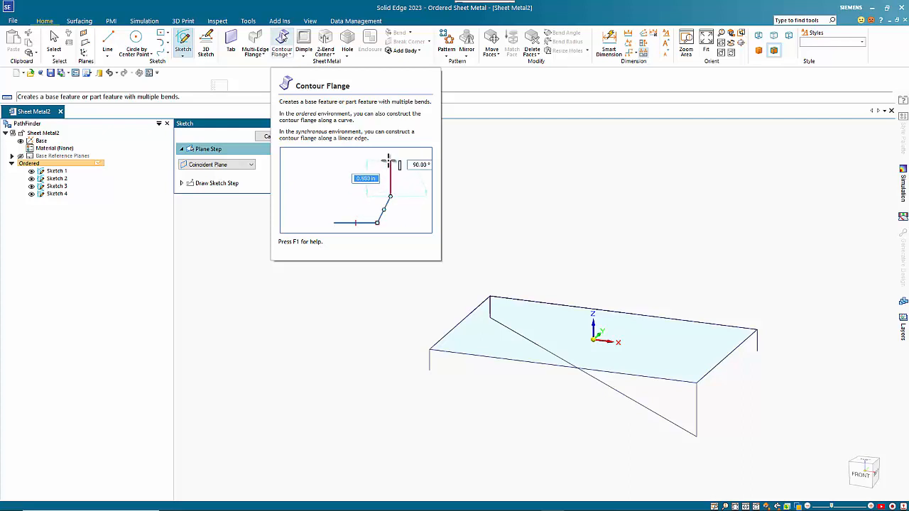
{"action": "left_click", "coordinate": [282, 39]}
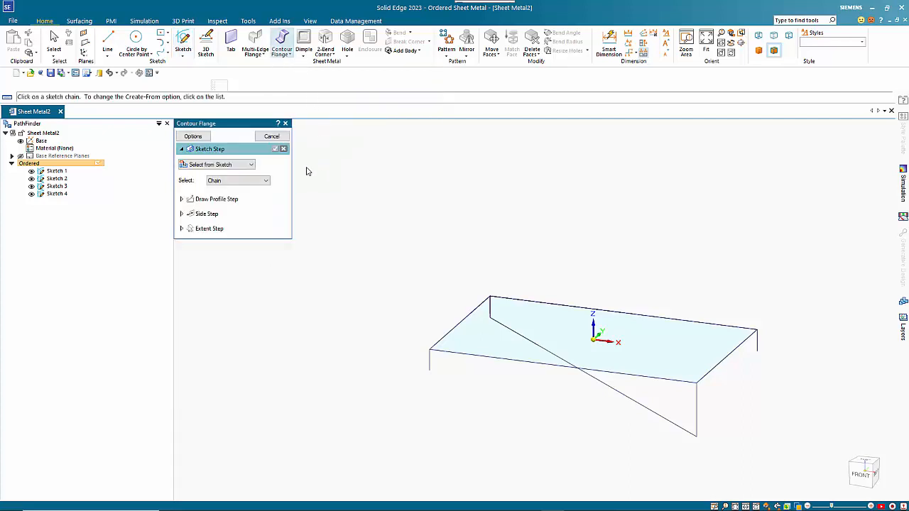
{"action": "left_click", "coordinate": [230, 168]}
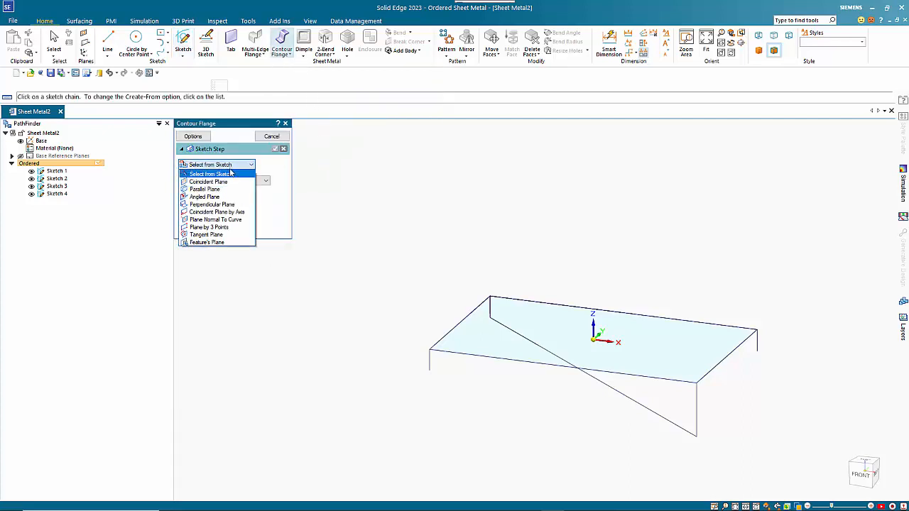
{"action": "left_click", "coordinate": [231, 220]}
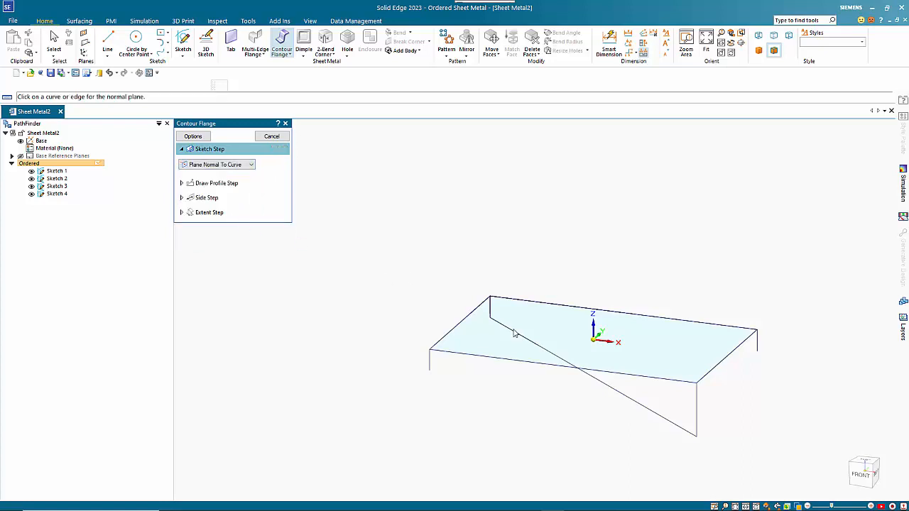
{"action": "left_click", "coordinate": [675, 425]}
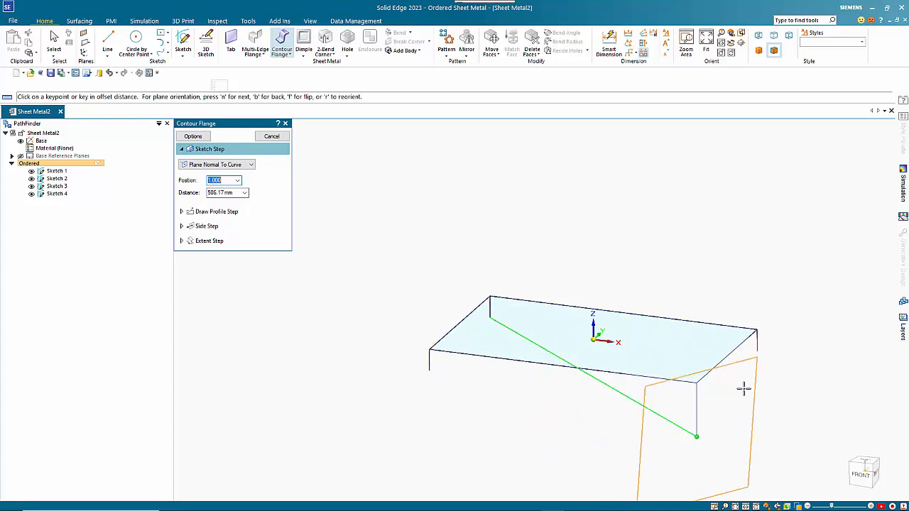
{"action": "left_click", "coordinate": [809, 457]}
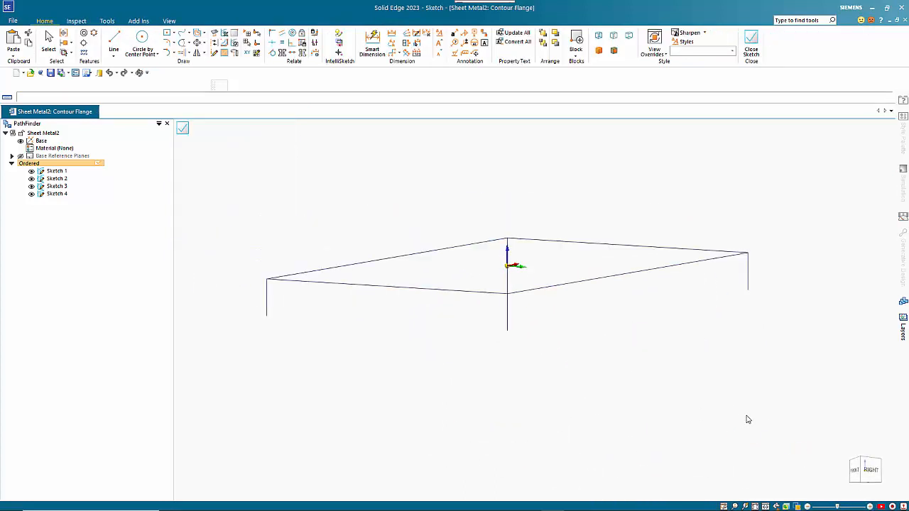
Draw the flange profile as a line about 258 mm long from the diagonal's end to the front-left vertical line's lower end and close the sketch
{"action": "key", "text": "l"}
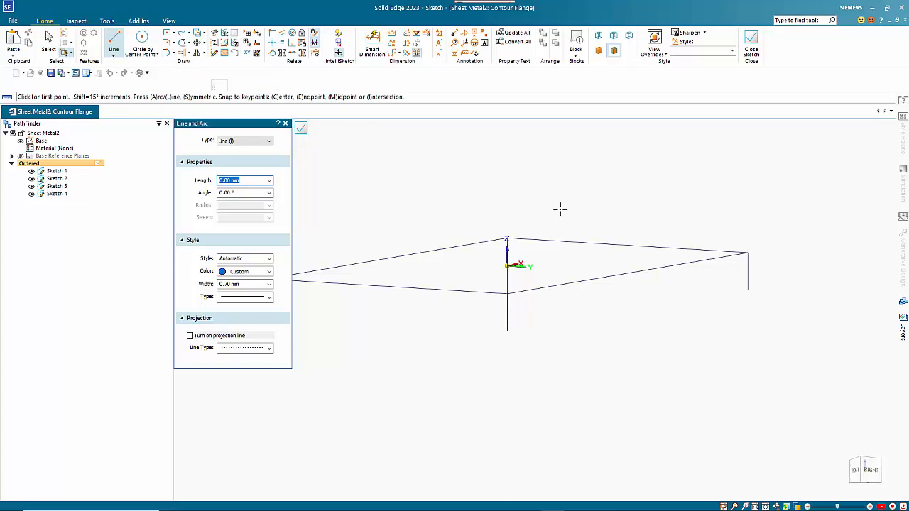
{"action": "mouse_move", "coordinate": [562, 207]}
{"action": "middle_mouse_down"}
{"action": "mouse_move", "coordinate": [594, 182]}
{"action": "mouse_move", "coordinate": [580, 183]}
{"action": "middle_mouse_up"}
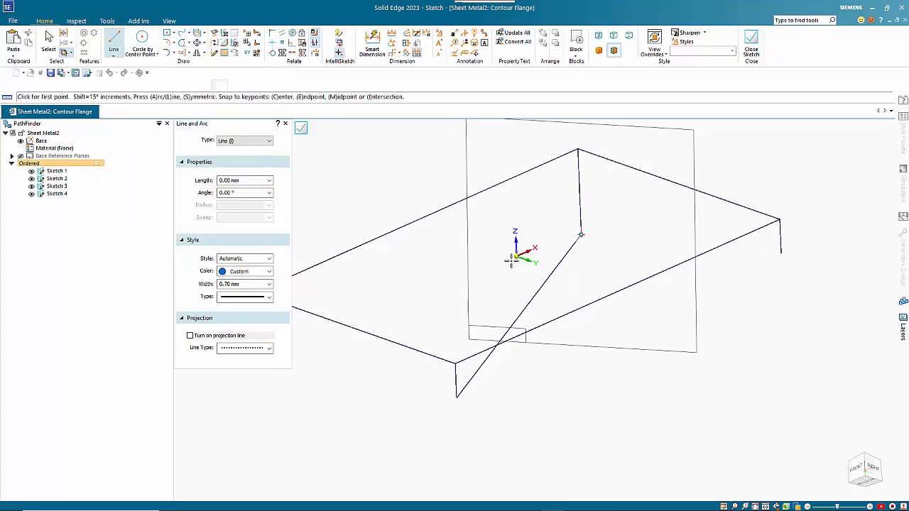
{"action": "key", "text": "ctrl+h"}
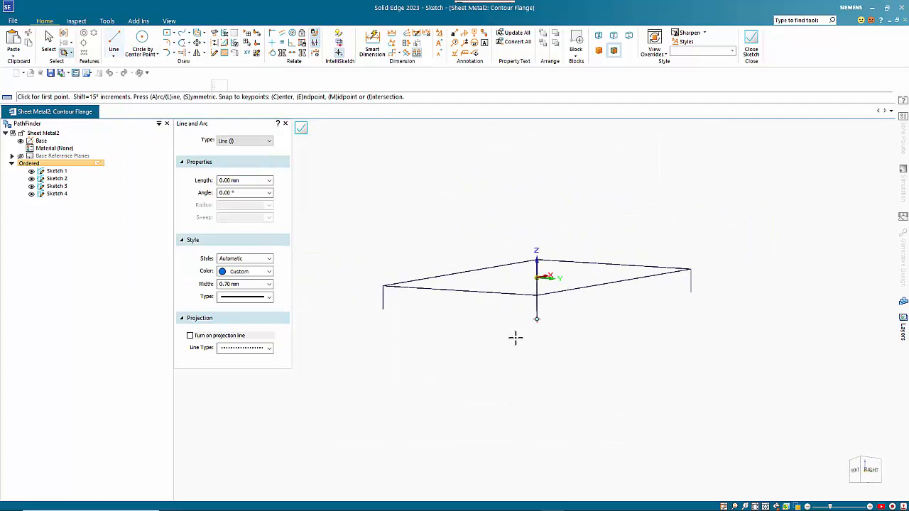
{"action": "left_click", "coordinate": [537, 319]}
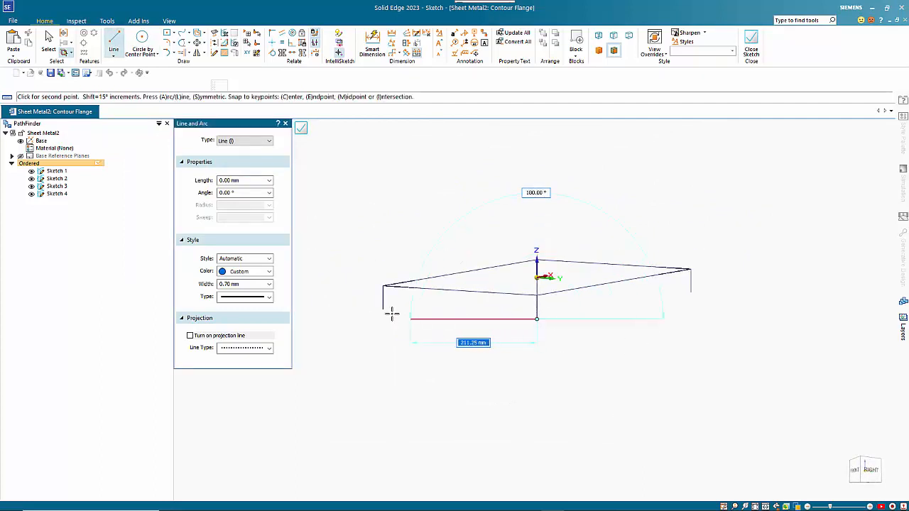
{"action": "left_click", "coordinate": [383, 309]}
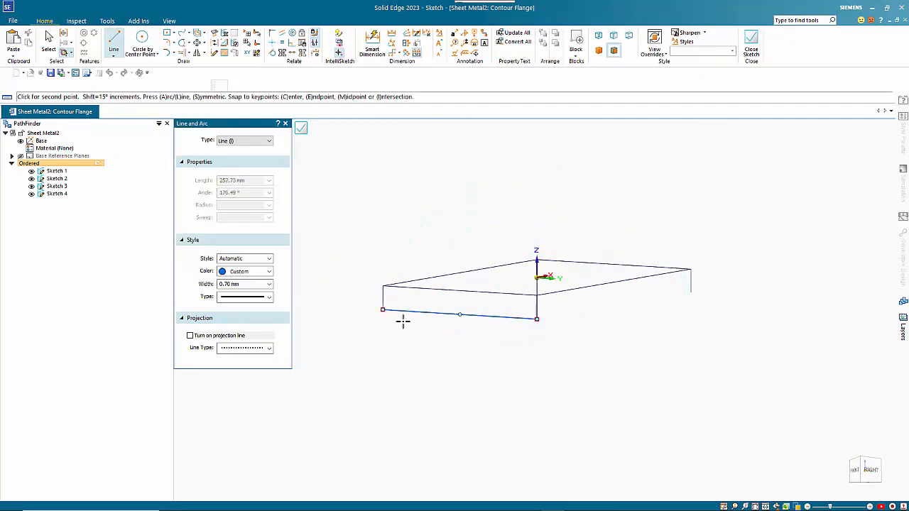
{"action": "key", "text": "Escape"}
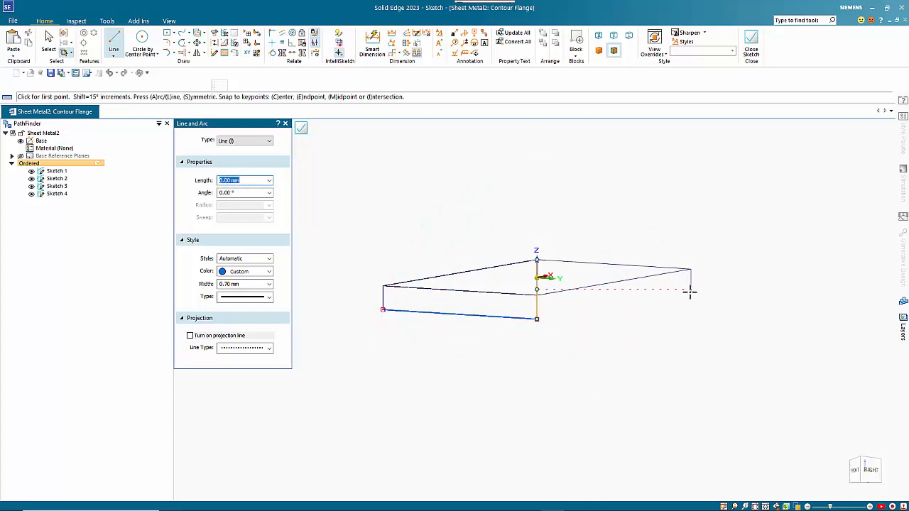
{"action": "left_click", "coordinate": [301, 127]}
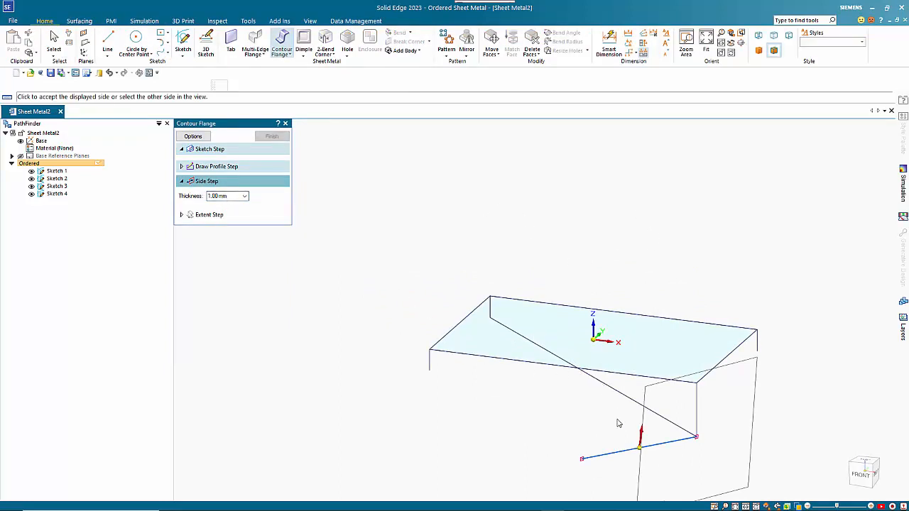
Accept the upper material side, extend the contour flange to the diagonal's rear-left endpoint, and finish the feature
{"action": "left_click", "coordinate": [642, 421]}
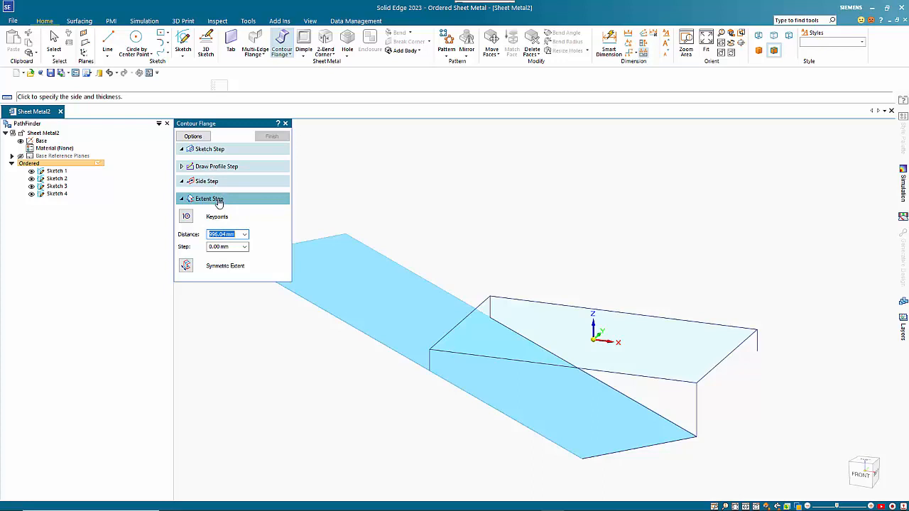
{"action": "left_click", "coordinate": [218, 204]}
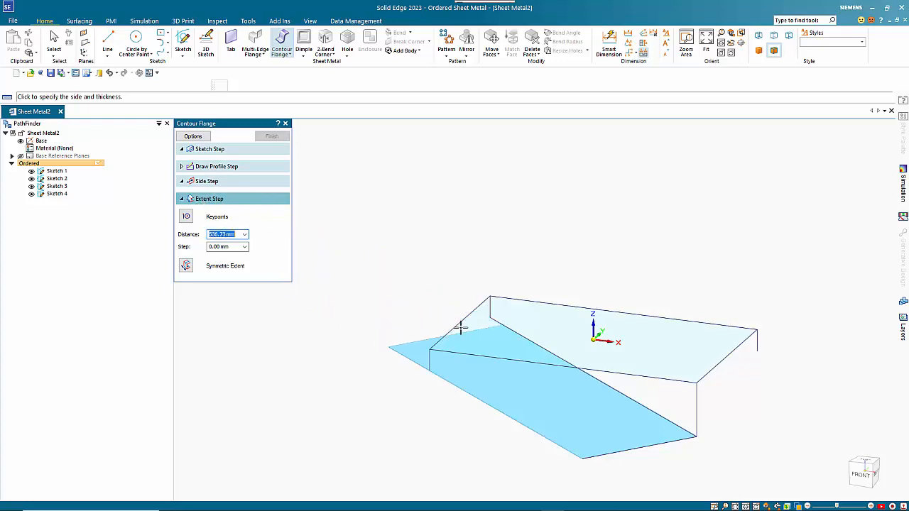
{"action": "left_click", "coordinate": [489, 317]}
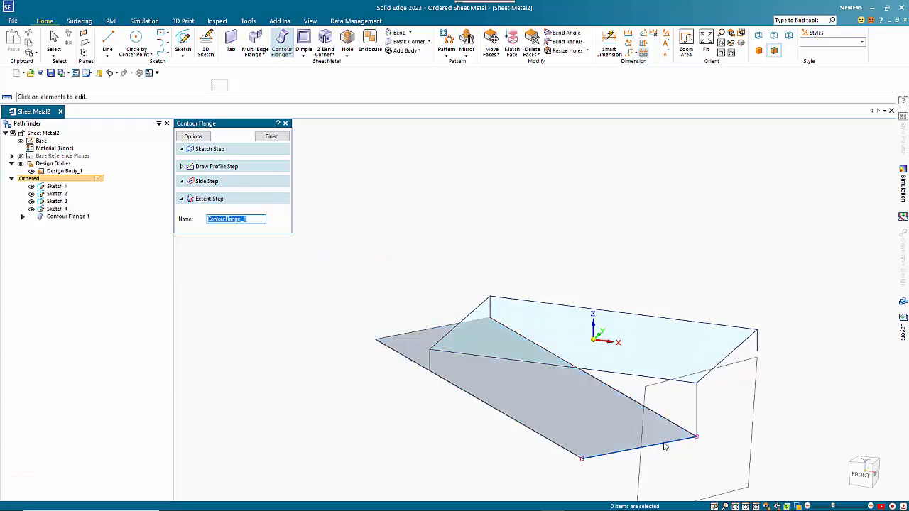
{"action": "middle_click_drag", "start_coordinate": [687, 431], "coordinate": [675, 395]}
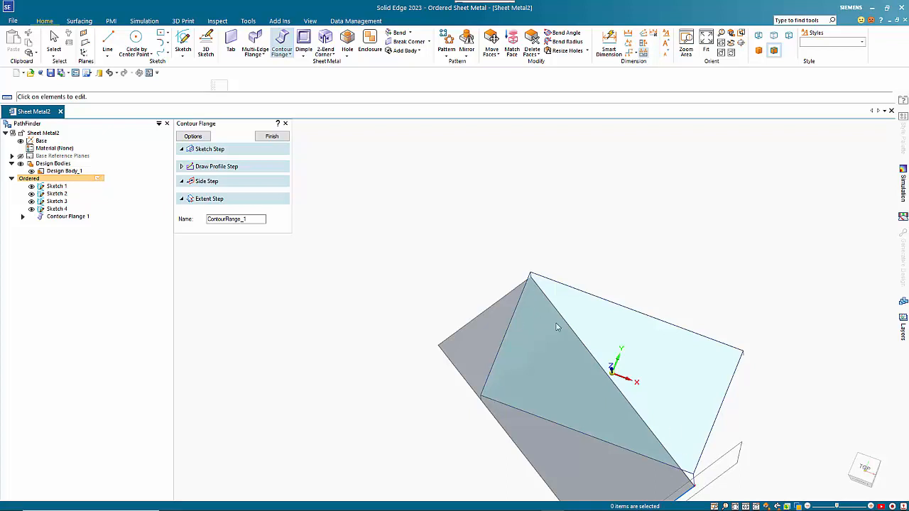
{"action": "right_click", "coordinate": [386, 228]}
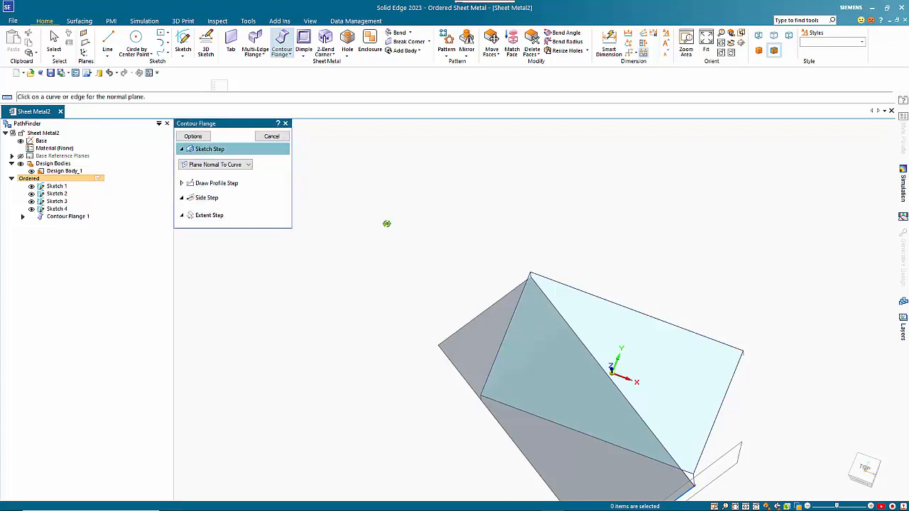
Leave the Contour Flange command and start a Normal Cutout from an existing sketch with selection set to Single
{"action": "middle_click_drag", "start_coordinate": [388, 228], "coordinate": [399, 172]}
{"action": "left_click", "coordinate": [284, 137]}
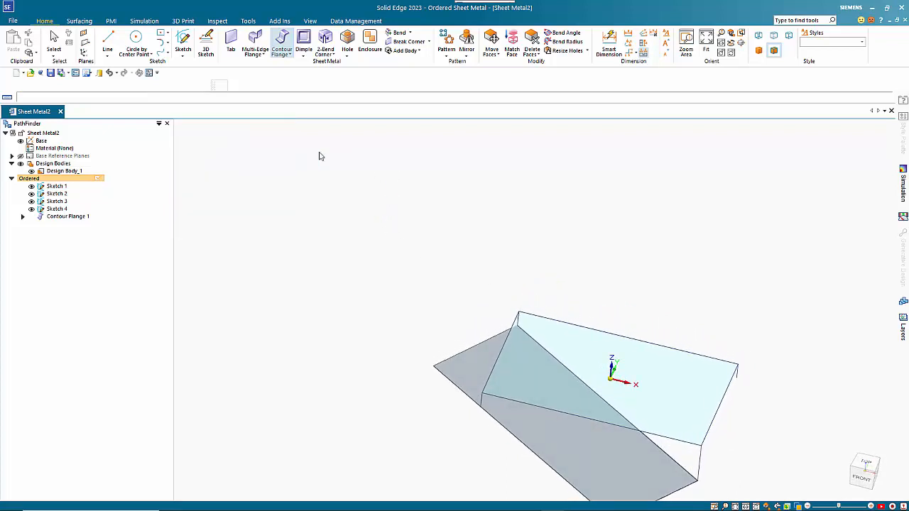
{"action": "middle_click_drag", "start_coordinate": [487, 243], "coordinate": [491, 305]}
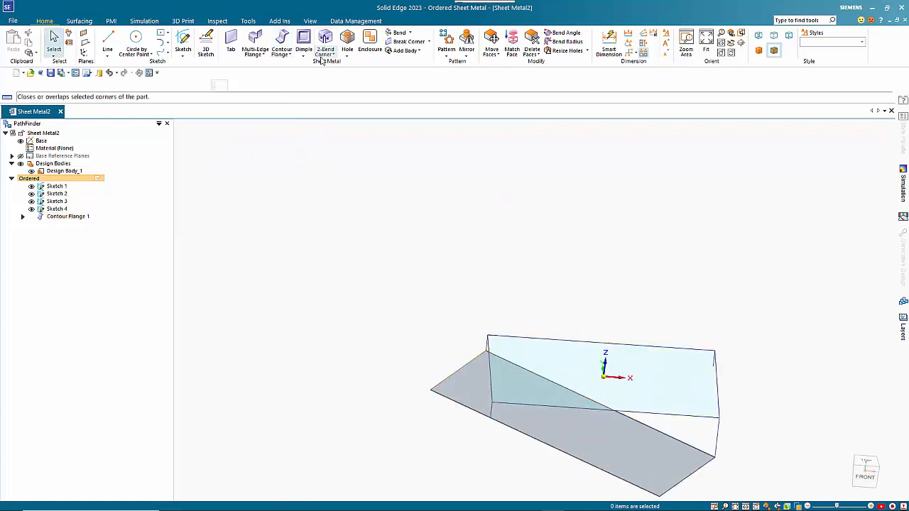
{"action": "left_click", "coordinate": [346, 56]}
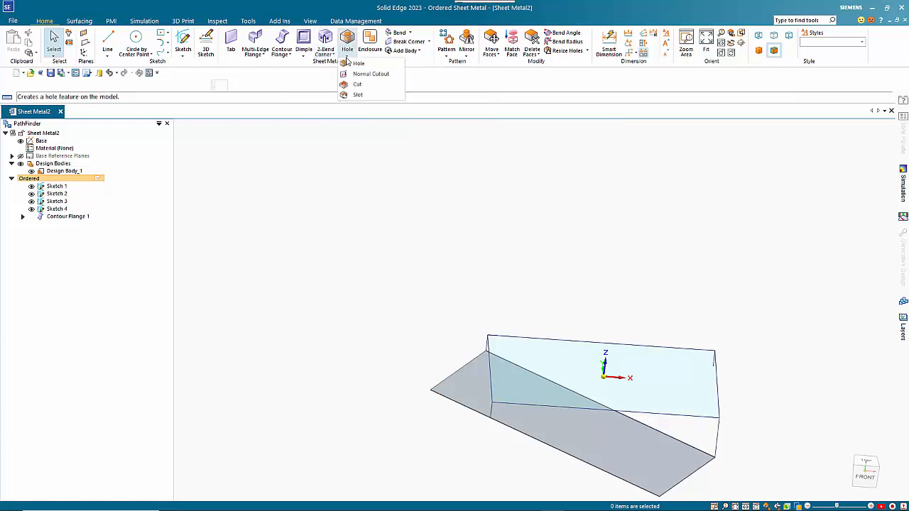
{"action": "left_click", "coordinate": [369, 74]}
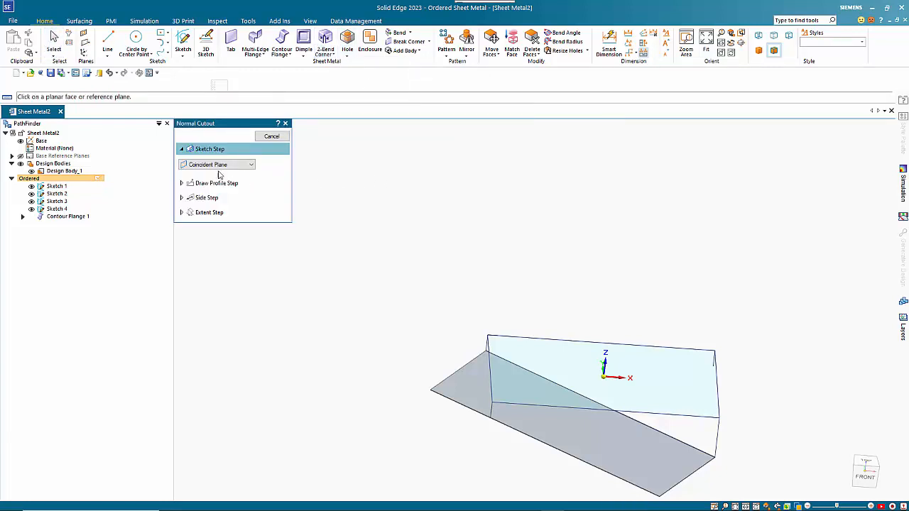
{"action": "left_click", "coordinate": [217, 165]}
{"action": "left_click", "coordinate": [217, 174]}
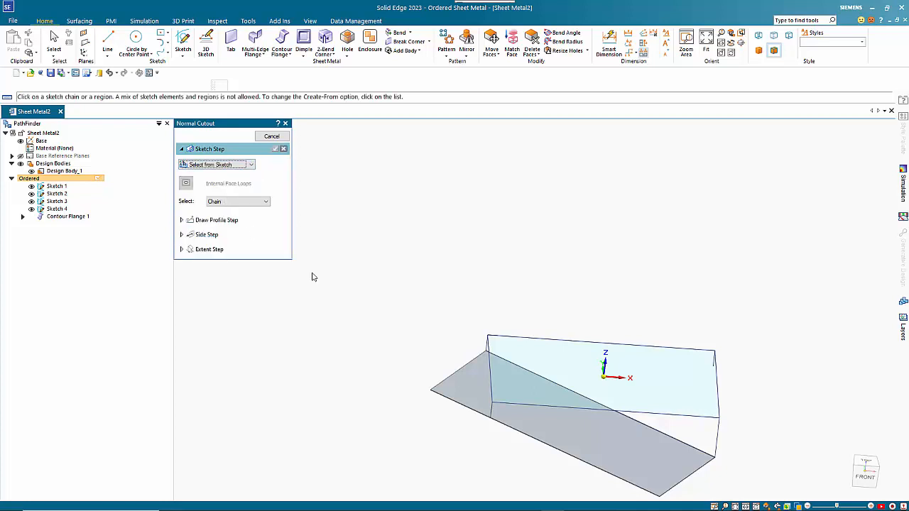
{"action": "left_click", "coordinate": [232, 202]}
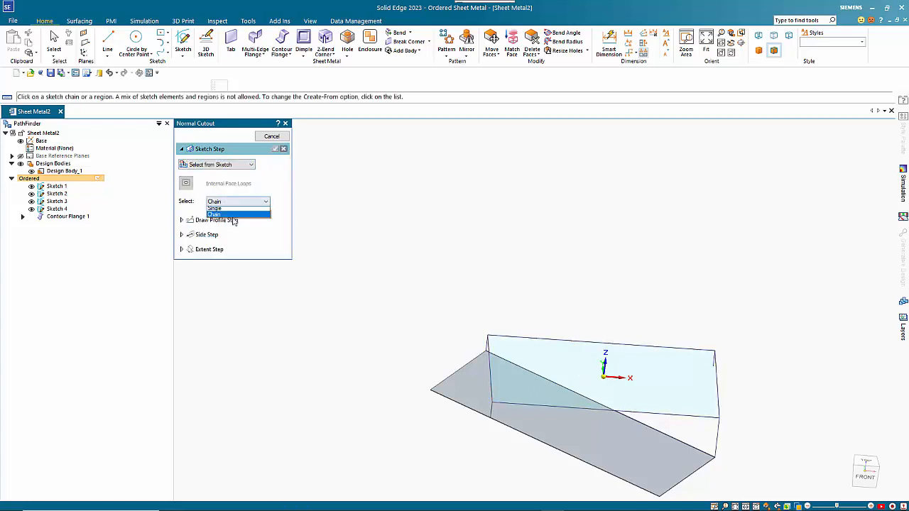
{"action": "left_click", "coordinate": [234, 210]}
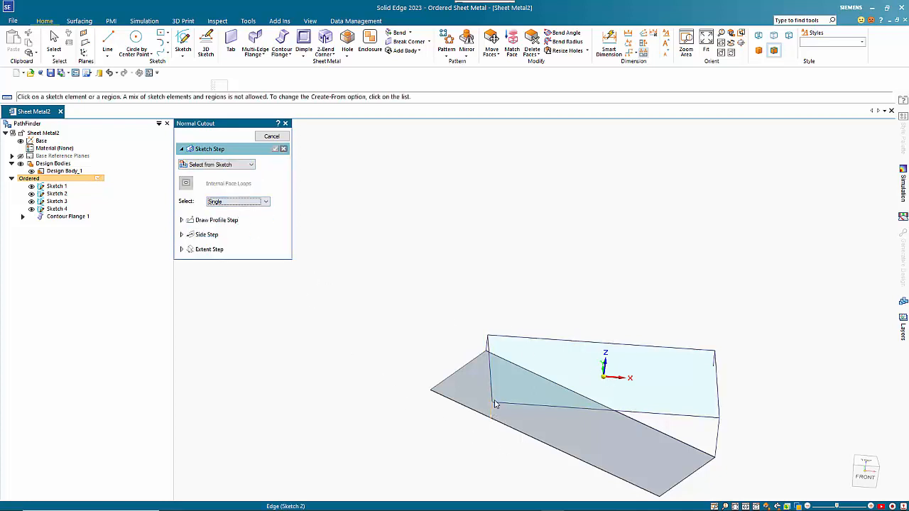
Cut away the flange material outside the rectangle's front long edge, extending the cutout downward
{"action": "left_click", "coordinate": [684, 418]}
{"action": "right_click", "coordinate": [787, 396]}
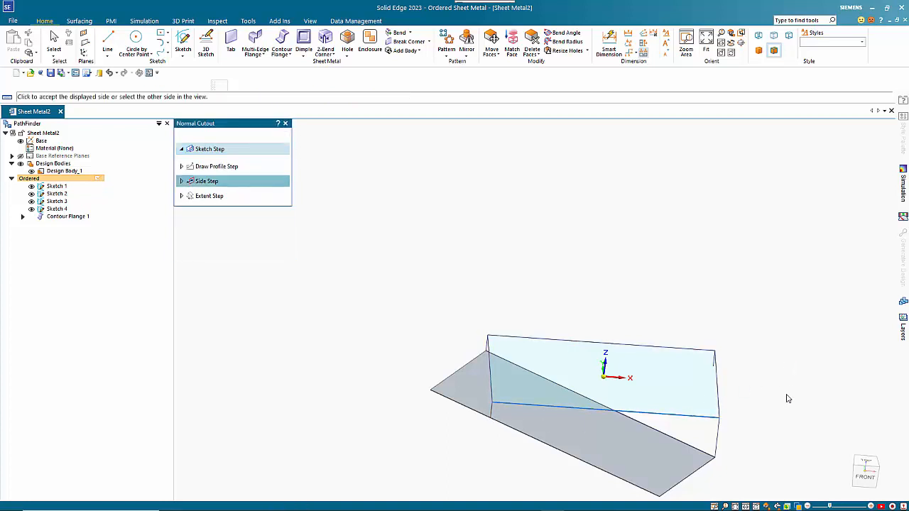
{"action": "left_click", "coordinate": [616, 453]}
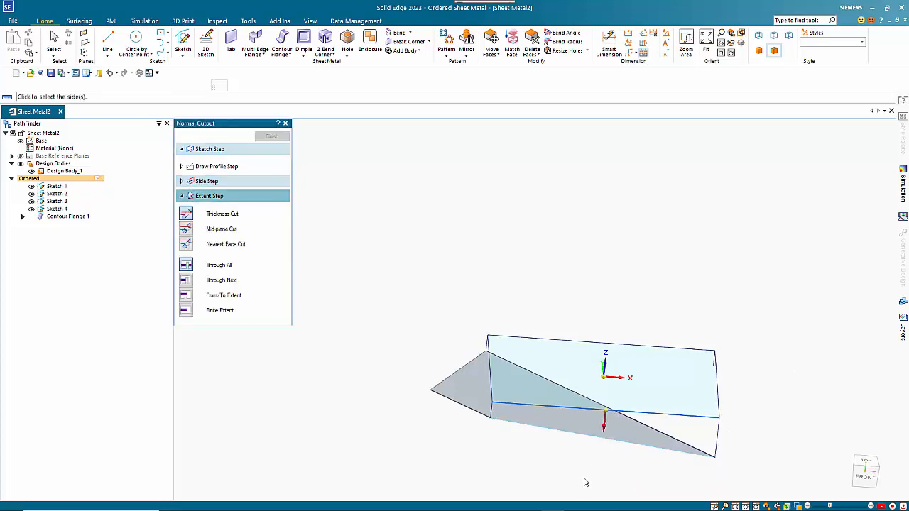
{"action": "left_click", "coordinate": [584, 482]}
{"action": "right_click", "coordinate": [531, 460]}
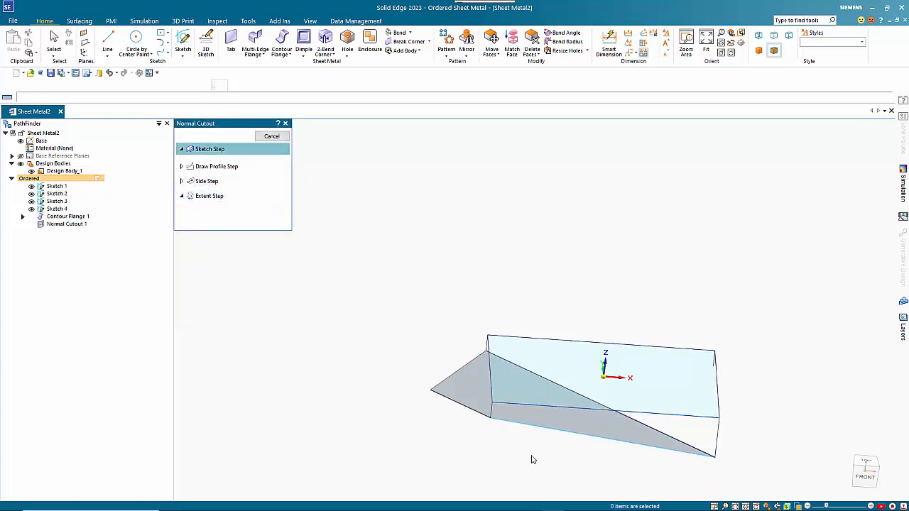
Cut away the flange material outside the rectangle's left short edge with a second downward normal cutout
{"action": "left_click", "coordinate": [490, 369]}
{"action": "right_click", "coordinate": [491, 256]}
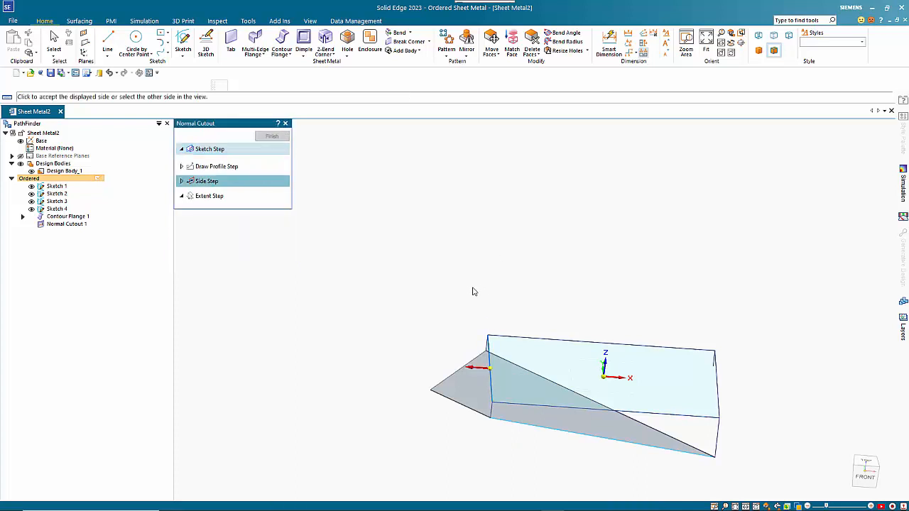
{"action": "left_click", "coordinate": [391, 360]}
{"action": "left_click", "coordinate": [429, 449]}
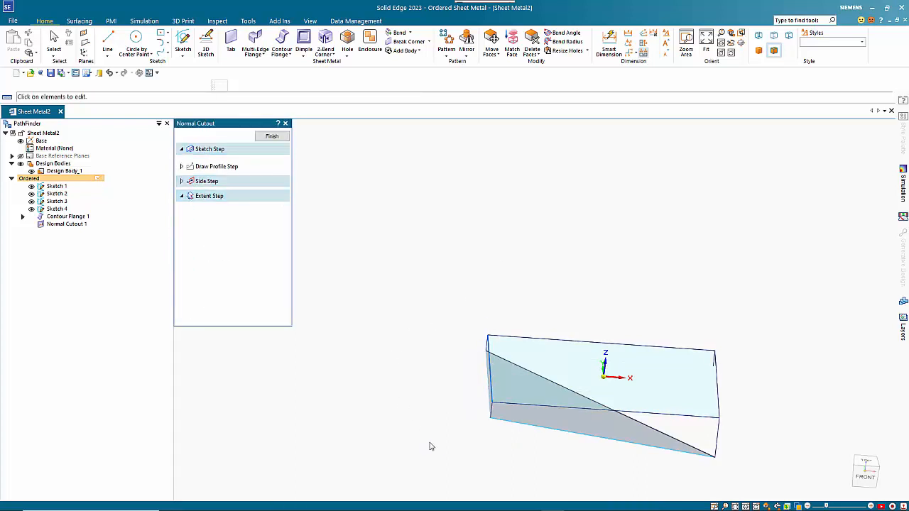
{"action": "middle_click_drag", "start_coordinate": [428, 446], "coordinate": [657, 193]}
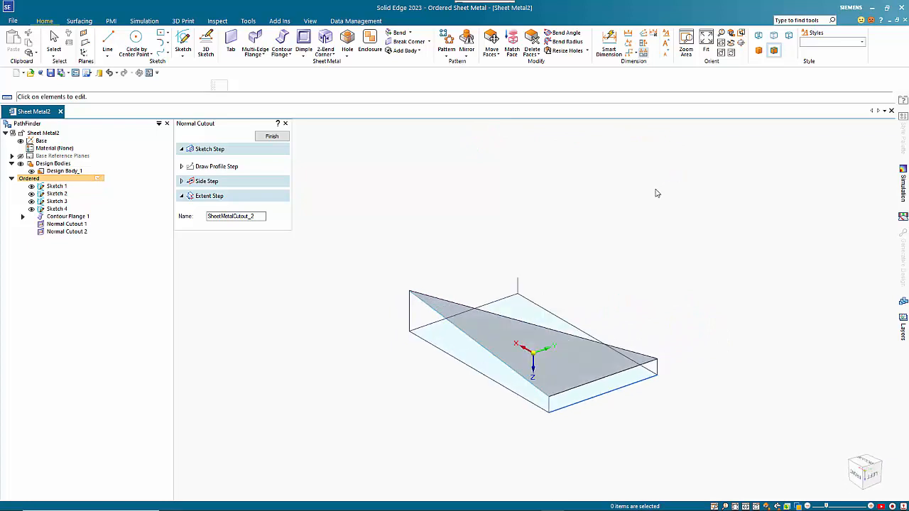
{"action": "key", "text": "Escape"}
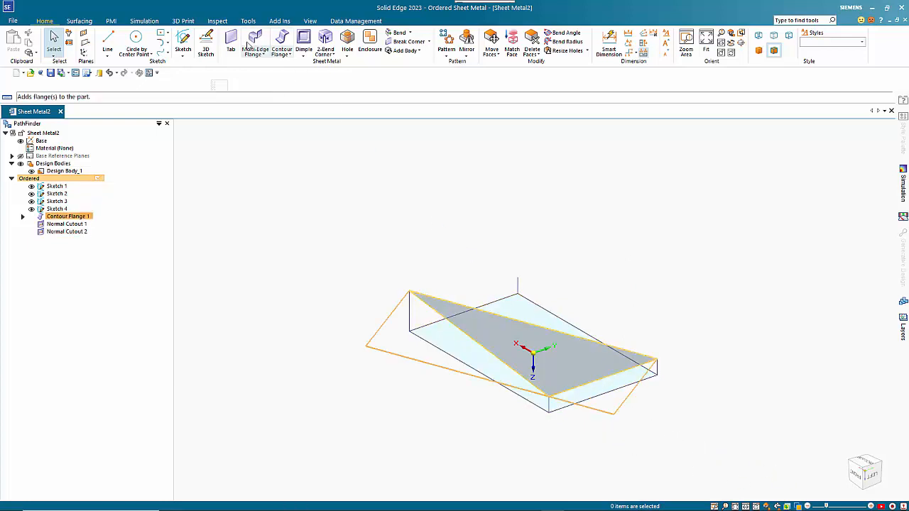
{"action": "left_click", "coordinate": [257, 56]}
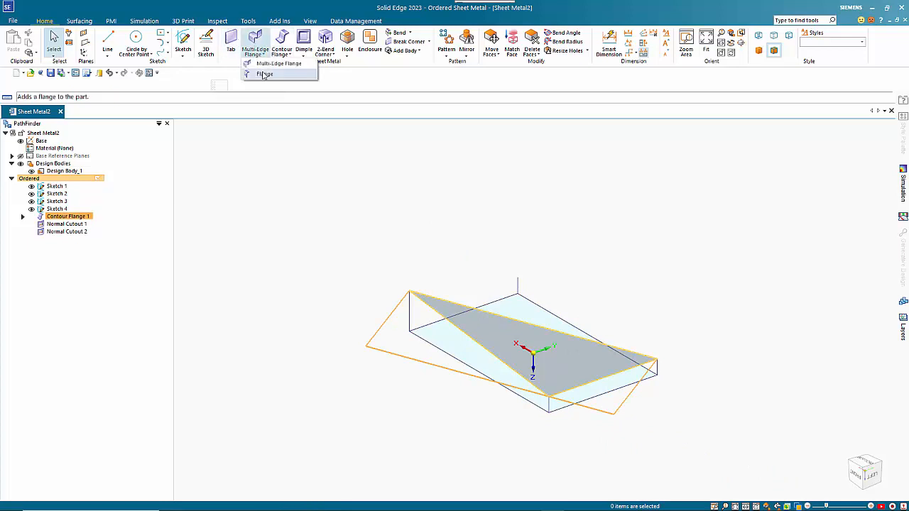
{"action": "left_click", "coordinate": [263, 74]}
{"action": "left_click", "coordinate": [589, 385]}
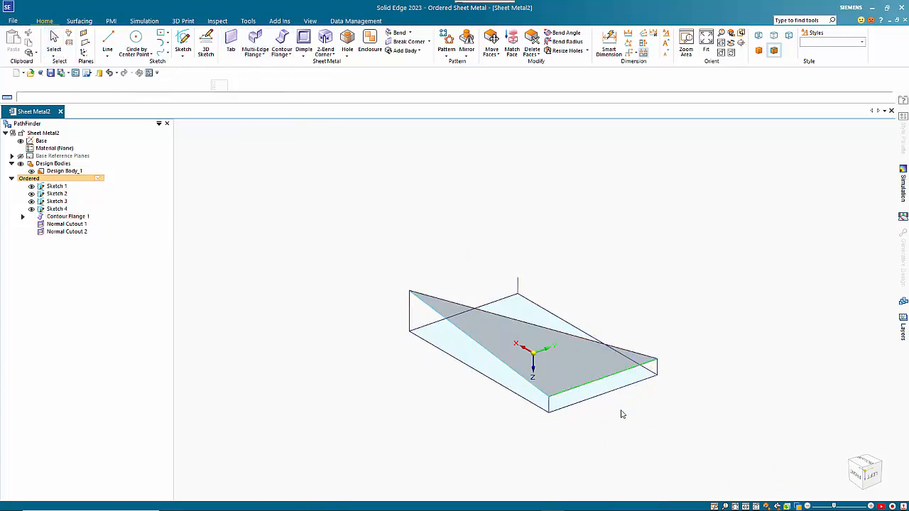
{"action": "left_click", "coordinate": [857, 474]}
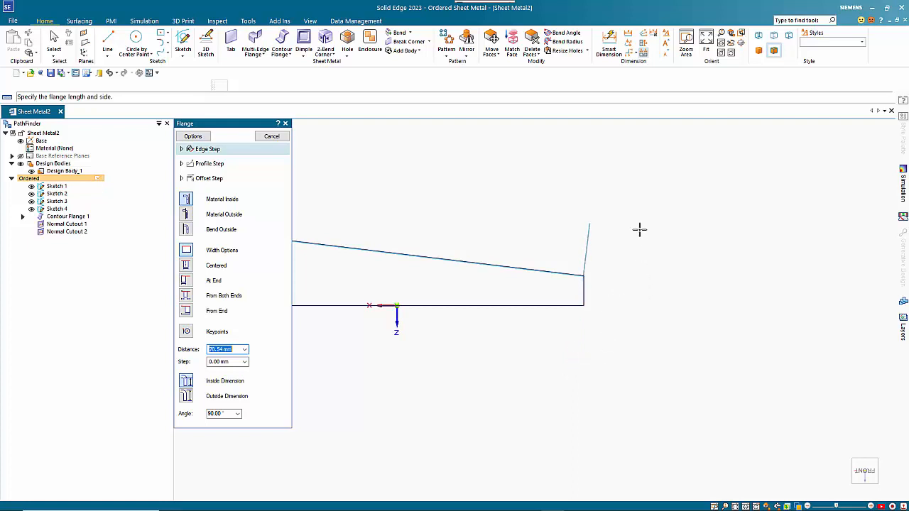
{"action": "key", "text": "Escape"}
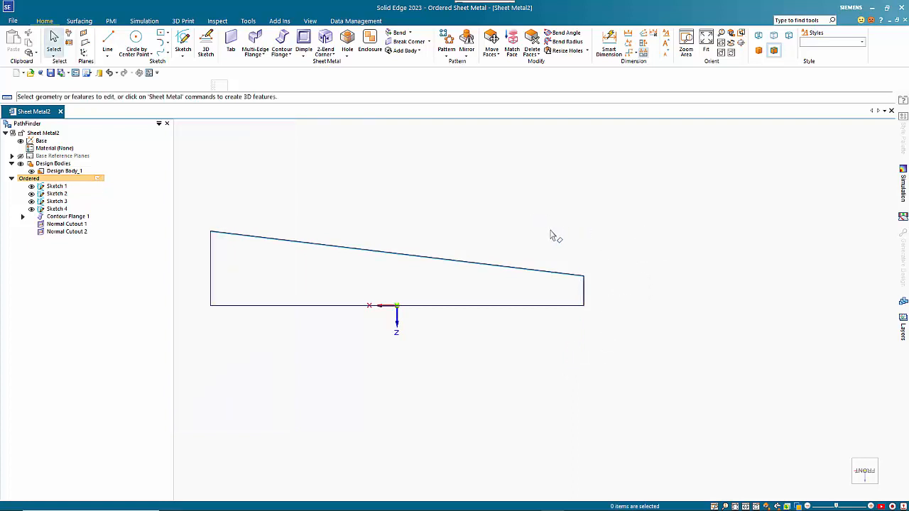
Start a sketch on the base coordinate system's XZ plane
{"action": "middle_click_drag", "start_coordinate": [550, 234], "coordinate": [563, 281]}
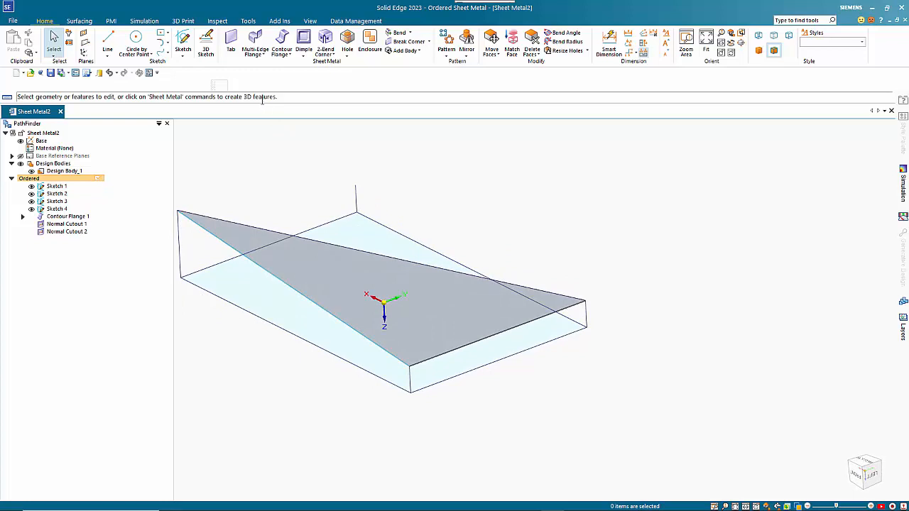
{"action": "left_click", "coordinate": [183, 42]}
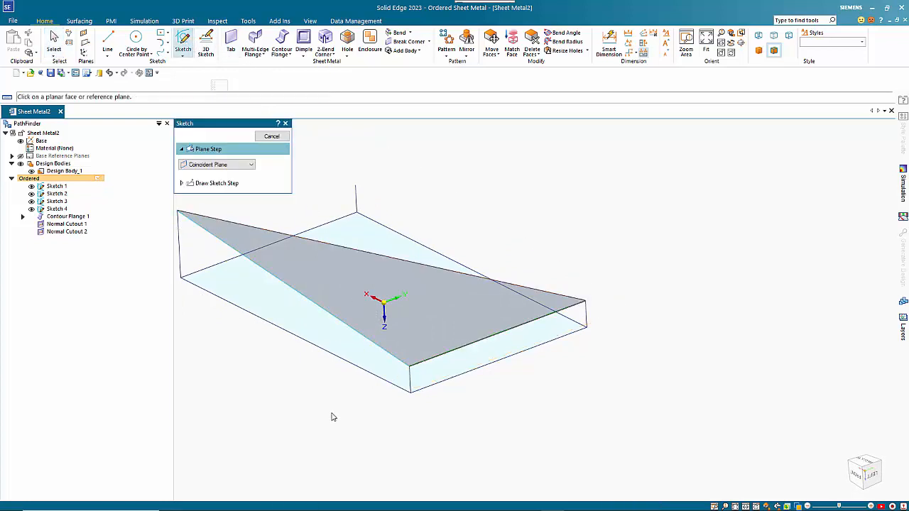
{"action": "middle_click_drag", "start_coordinate": [330, 416], "coordinate": [319, 228]}
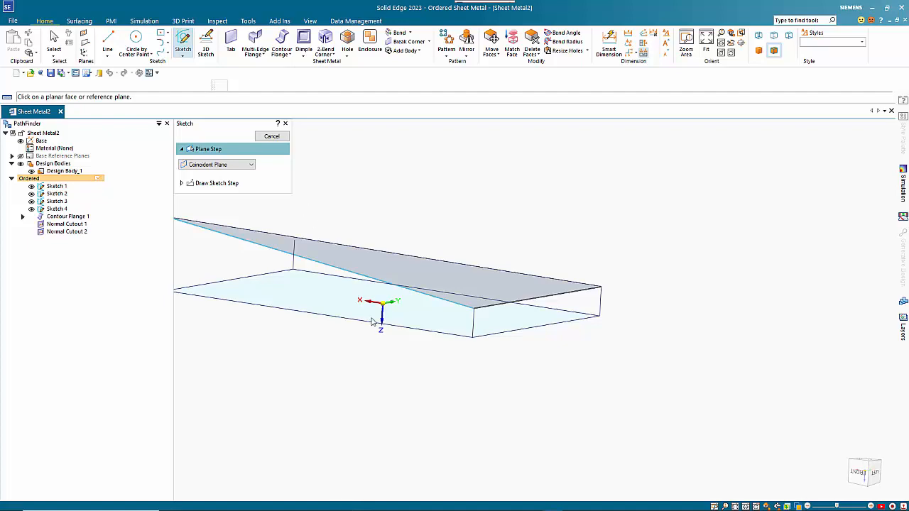
{"action": "left_click", "coordinate": [374, 318]}
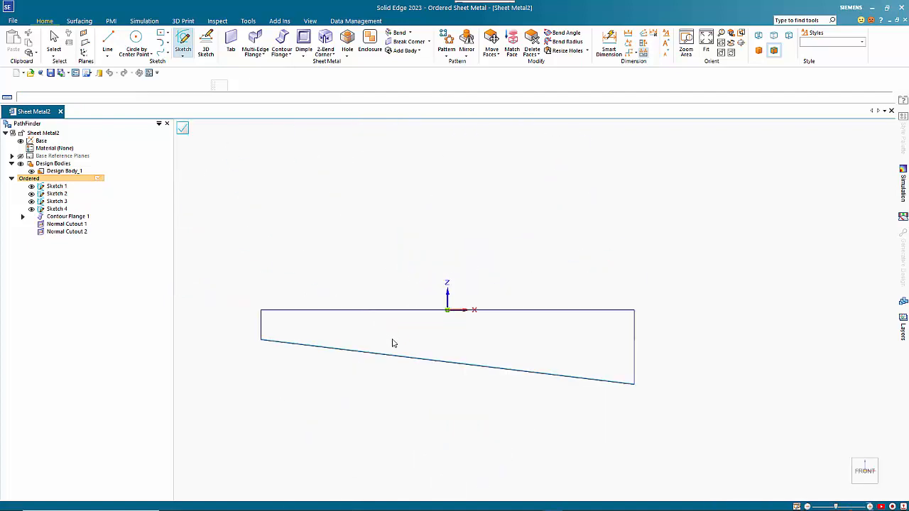
Draw a line perpendicular to the slanted sheet from its upper corner at the short vertical line, ending above the rectangle's edge
{"action": "key", "text": "l"}
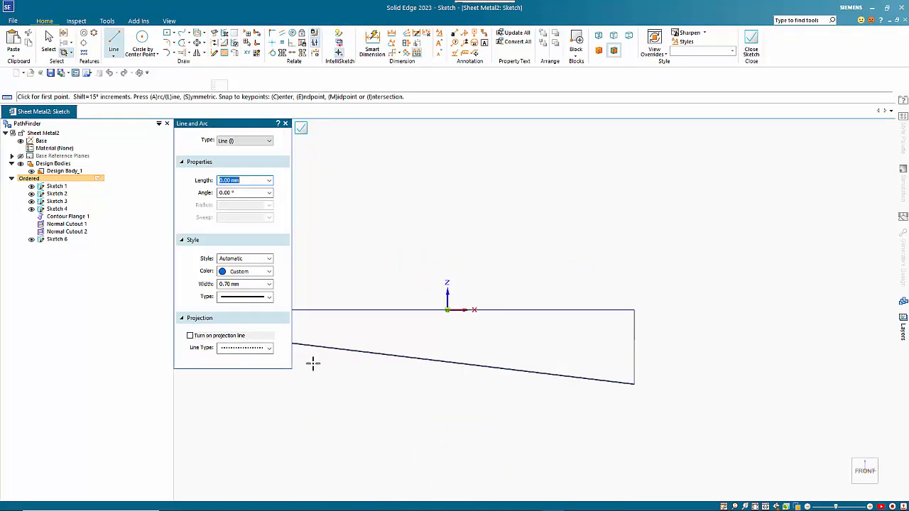
{"action": "middle_click_drag", "start_coordinate": [376, 368], "coordinate": [552, 342], "text": "shift"}
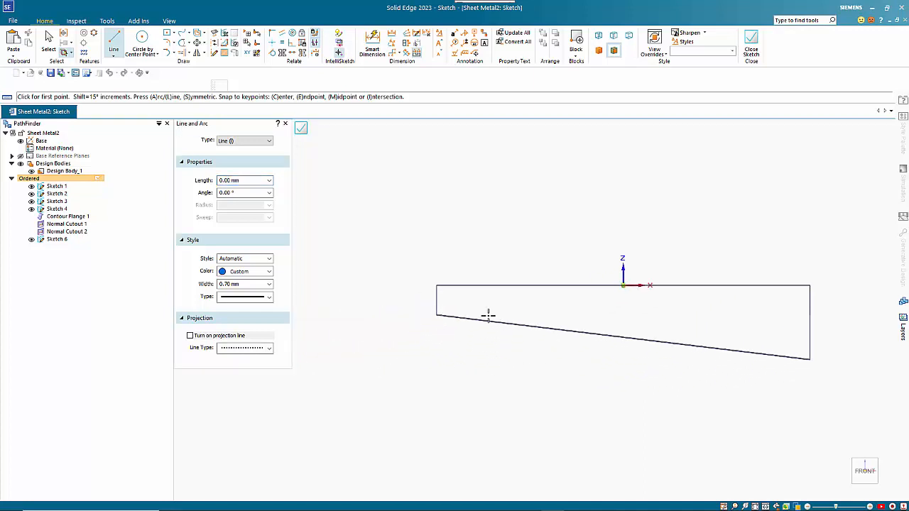
{"action": "scroll", "coordinate": [471, 320], "scroll_direction": "up", "scroll_amount": 3}
{"action": "scroll", "coordinate": [371, 296], "scroll_direction": "up", "scroll_amount": 3}
{"action": "scroll", "coordinate": [432, 279], "scroll_direction": "up", "scroll_amount": 2}
{"action": "scroll", "coordinate": [424, 367], "scroll_direction": "up", "scroll_amount": 3}
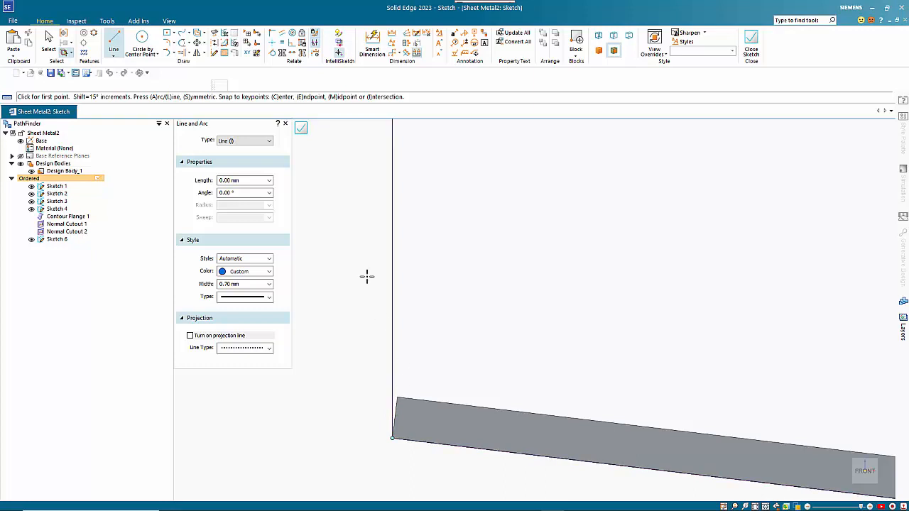
{"action": "key", "text": "Escape"}
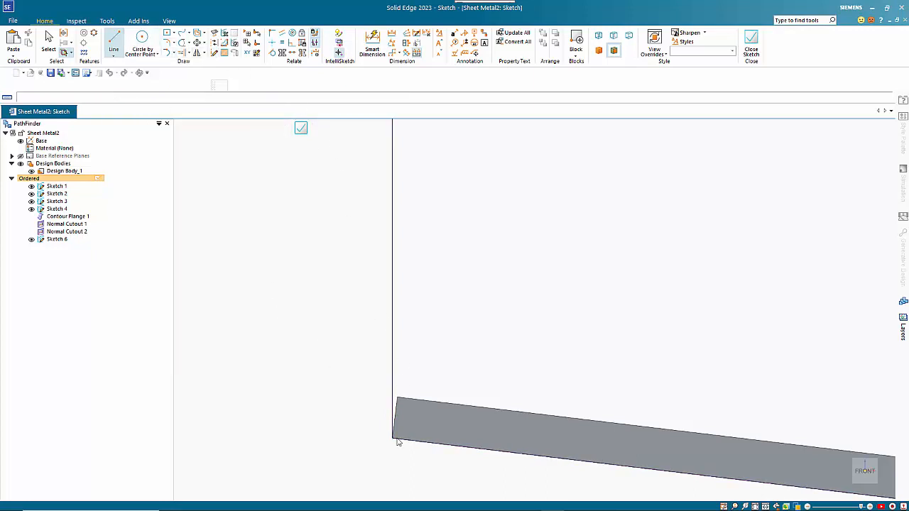
{"action": "key", "text": "l"}
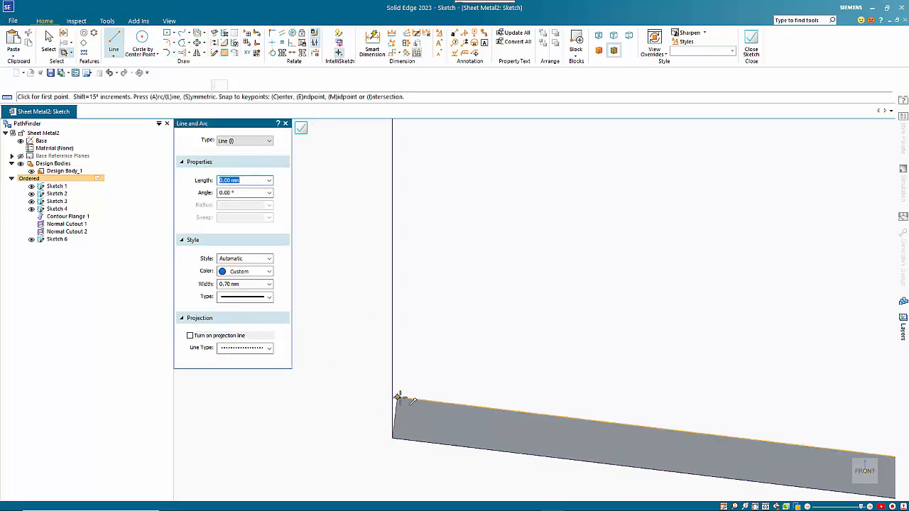
{"action": "left_click", "coordinate": [399, 397]}
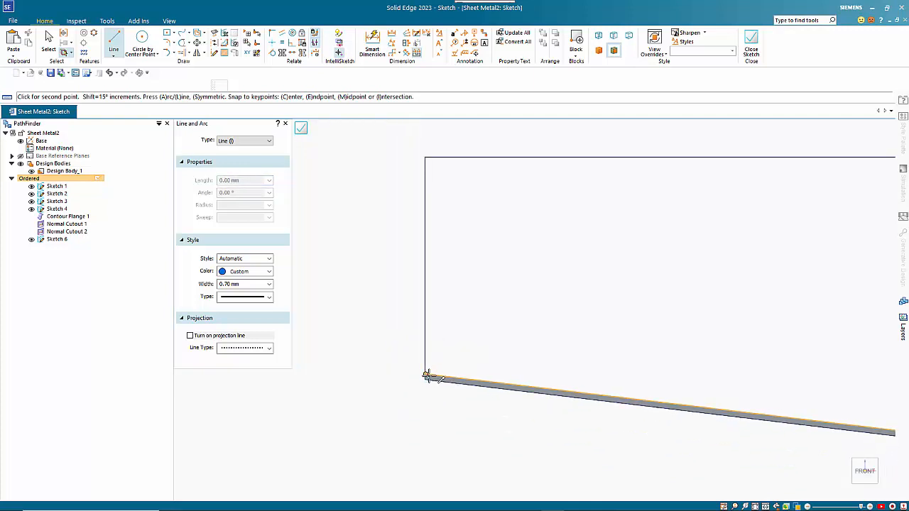
{"action": "left_click", "coordinate": [446, 207]}
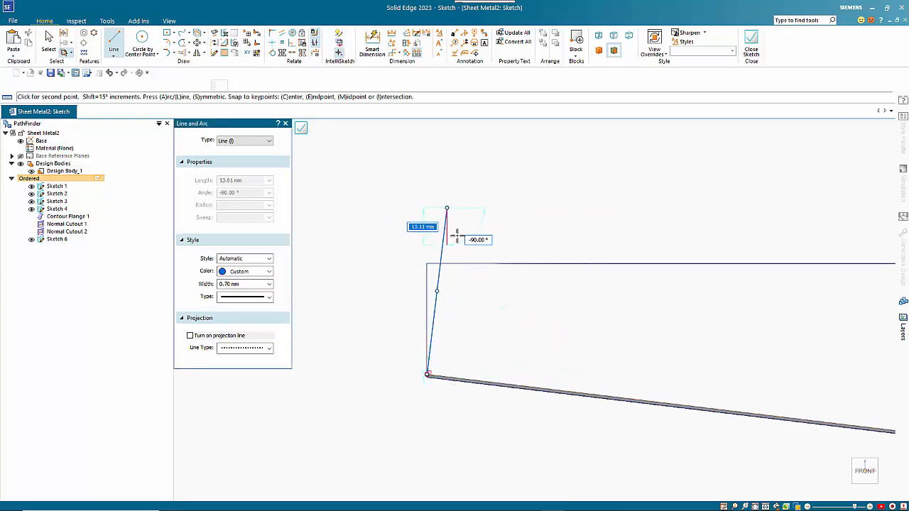
{"action": "key", "text": "Escape"}
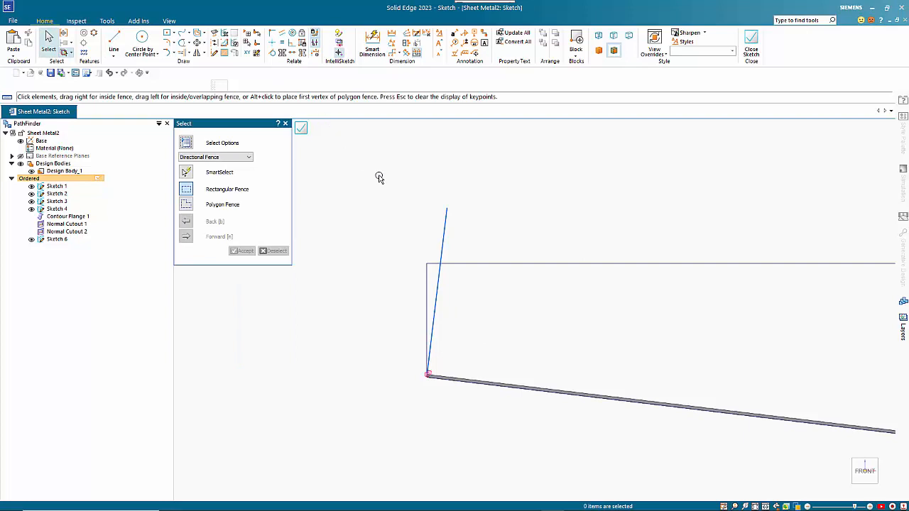
Draw a horizontal line from the origin along the rectangle's edge, extending past the perpendicular line and the short vertical line
{"action": "scroll", "coordinate": [355, 205], "scroll_direction": "down", "scroll_amount": 4}
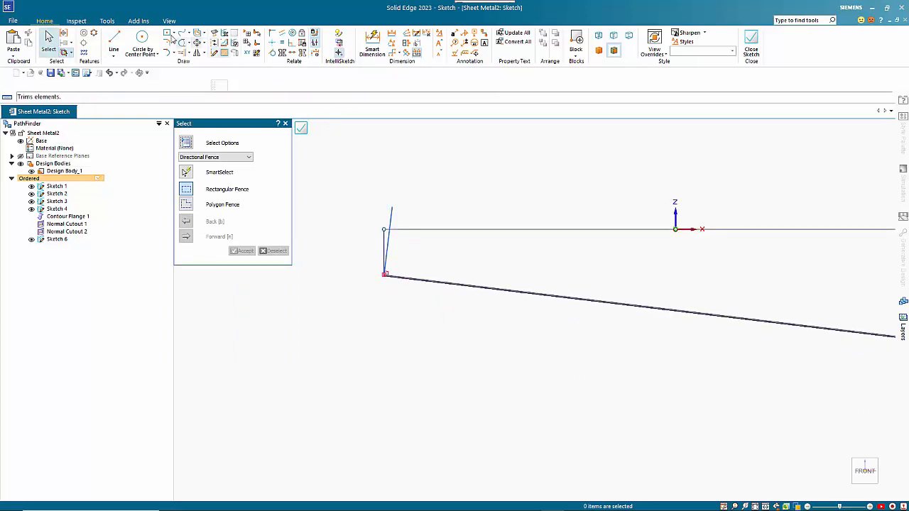
{"action": "left_click", "coordinate": [114, 40]}
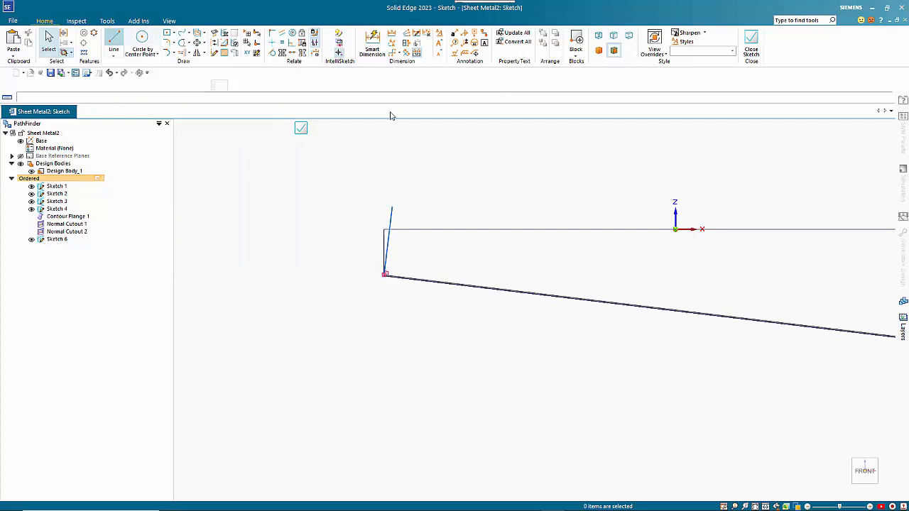
{"action": "left_click", "coordinate": [675, 228]}
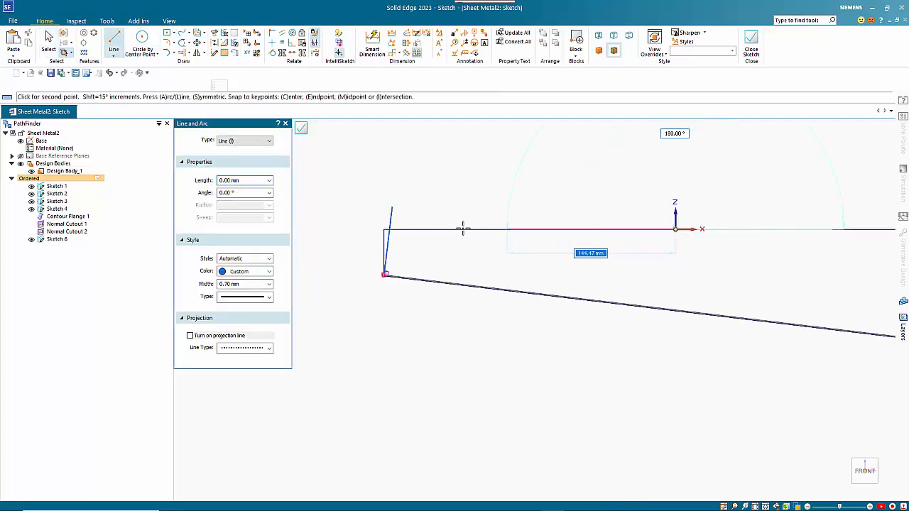
{"action": "left_click", "coordinate": [349, 229]}
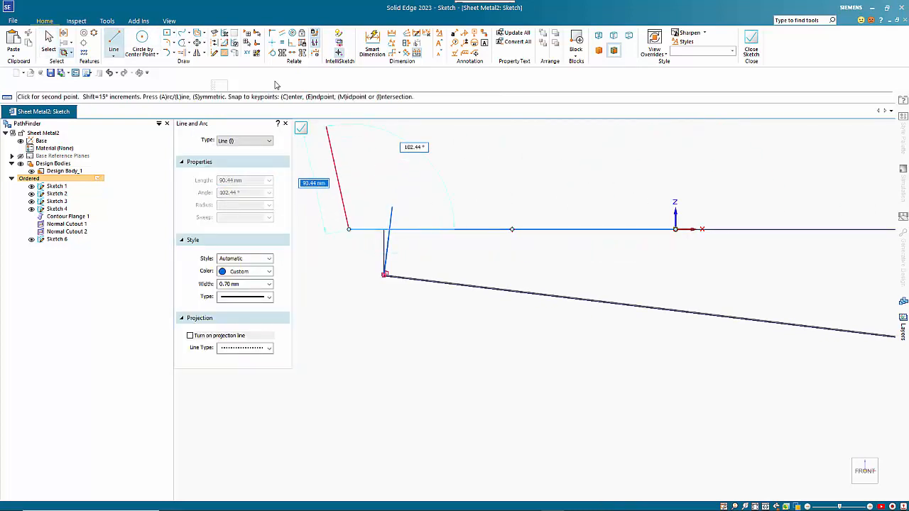
Trim the ends of the horizontal and perpendicular lines that extend past their intersection
{"action": "left_click", "coordinate": [188, 43]}
{"action": "left_click", "coordinate": [199, 66]}
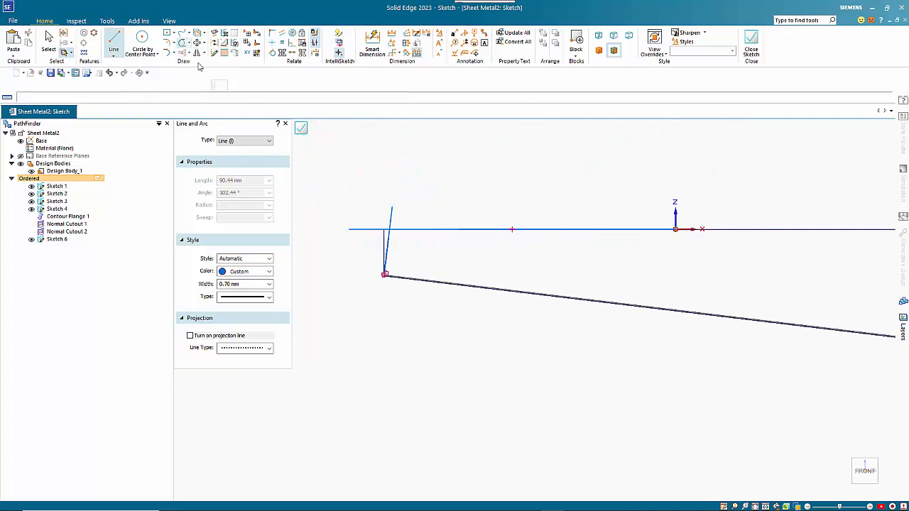
{"action": "mouse_move", "coordinate": [351, 254]}
{"action": "left_mouse_down"}
{"action": "mouse_move", "coordinate": [426, 205]}
{"action": "mouse_move", "coordinate": [391, 187]}
{"action": "left_mouse_up"}
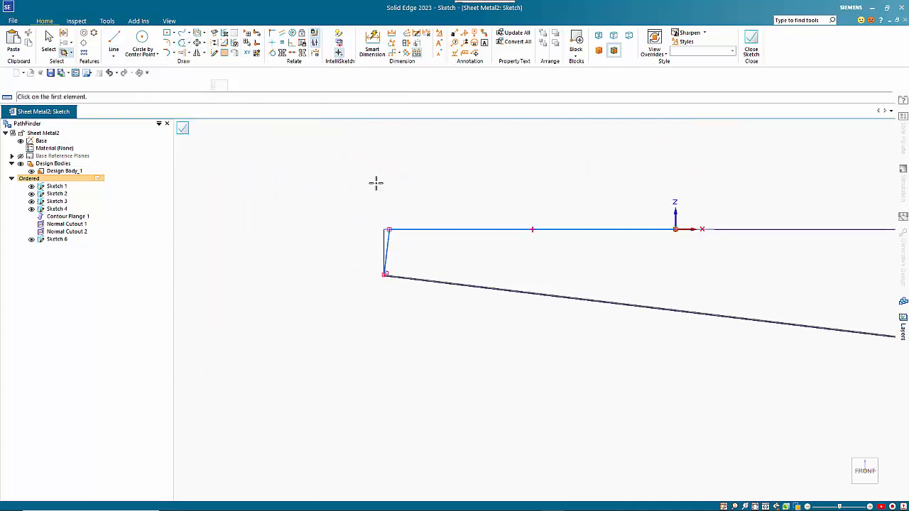
Dimension the angle between the short vertical line and the perpendicular line, and finish the sketch
{"action": "scroll", "coordinate": [309, 140], "scroll_direction": "up", "scroll_amount": 2}
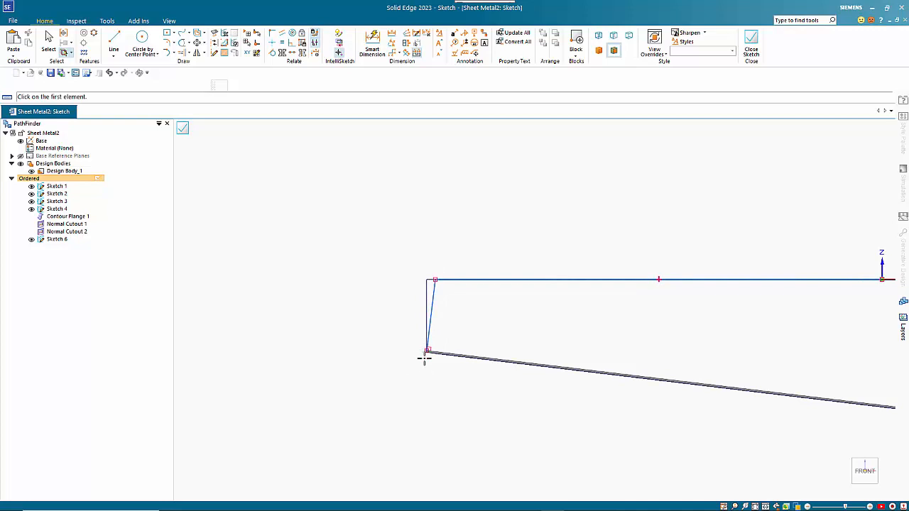
{"action": "scroll", "coordinate": [416, 370], "scroll_direction": "up", "scroll_amount": 3}
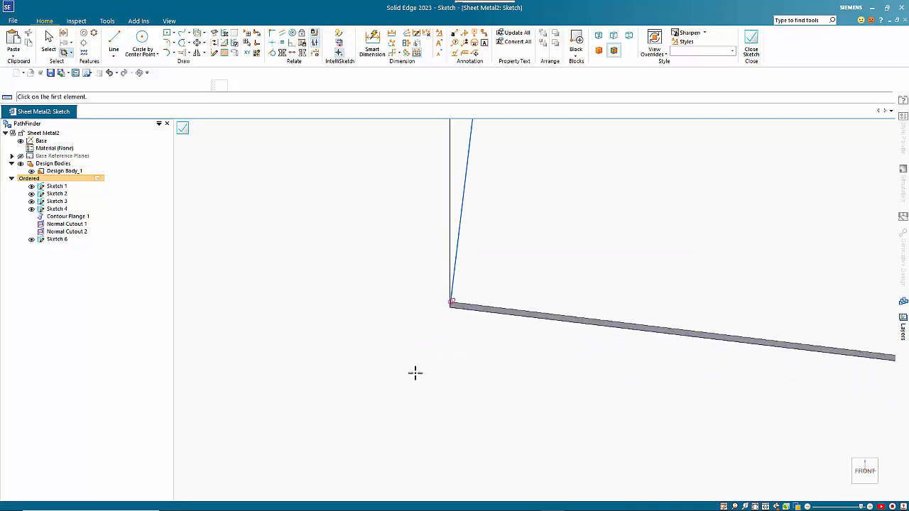
{"action": "scroll", "coordinate": [428, 358], "scroll_direction": "down", "scroll_amount": 1}
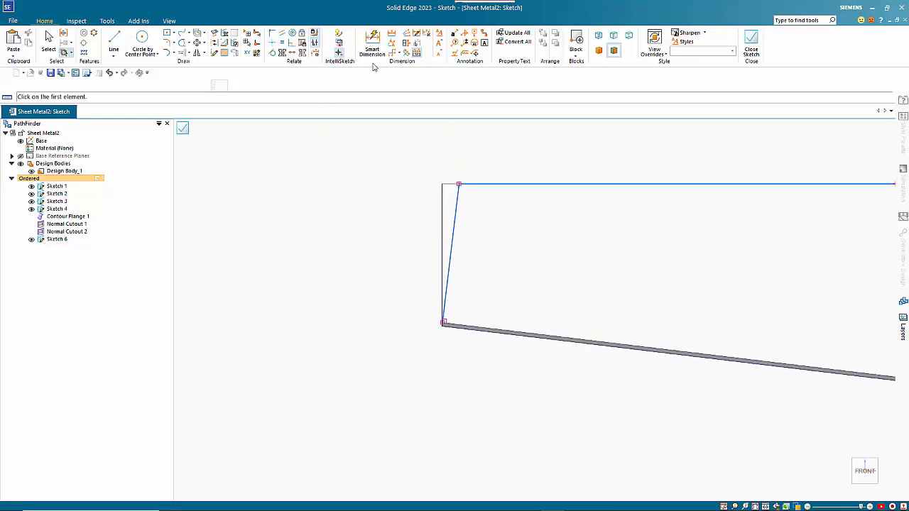
{"action": "left_click", "coordinate": [391, 43]}
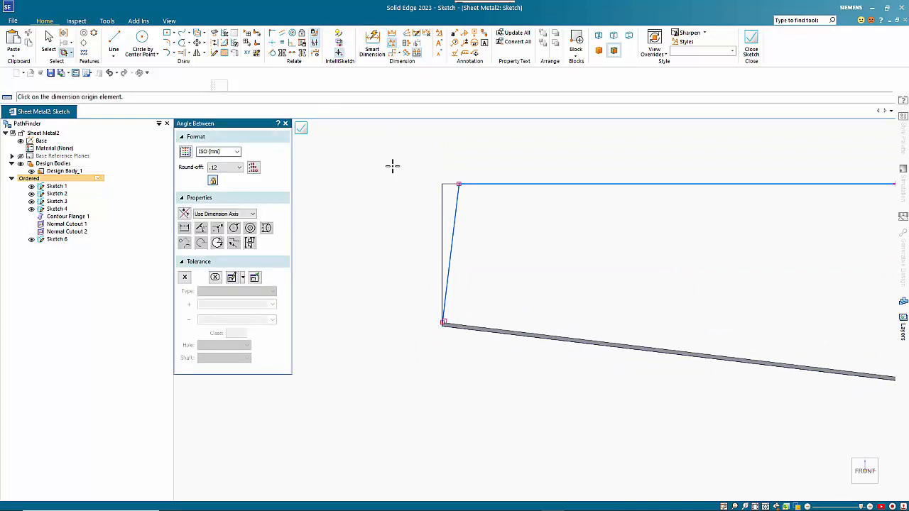
{"action": "left_click", "coordinate": [441, 218]}
{"action": "left_click", "coordinate": [457, 191]}
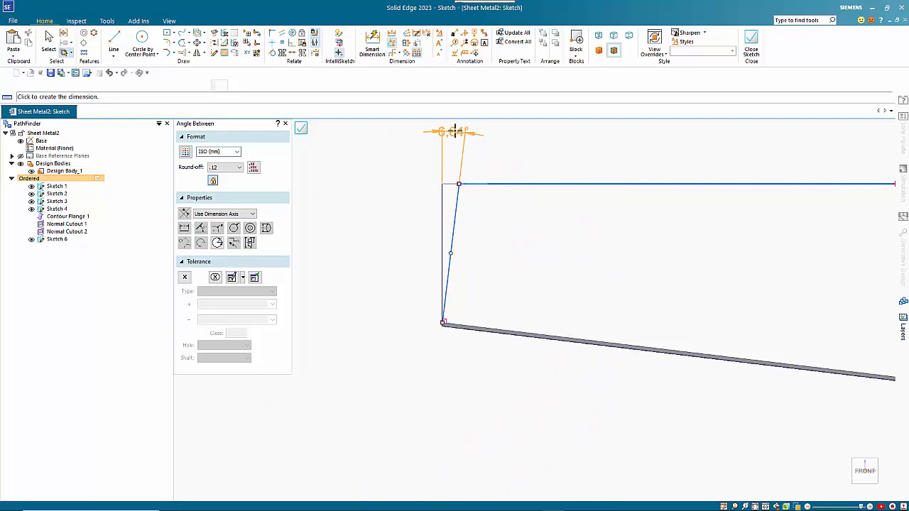
{"action": "left_click", "coordinate": [455, 132]}
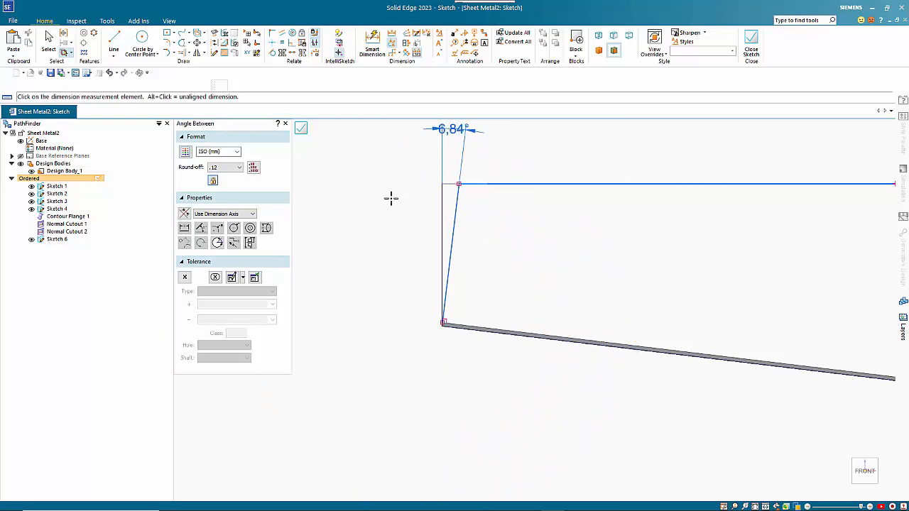
{"action": "key", "text": "Escape"}
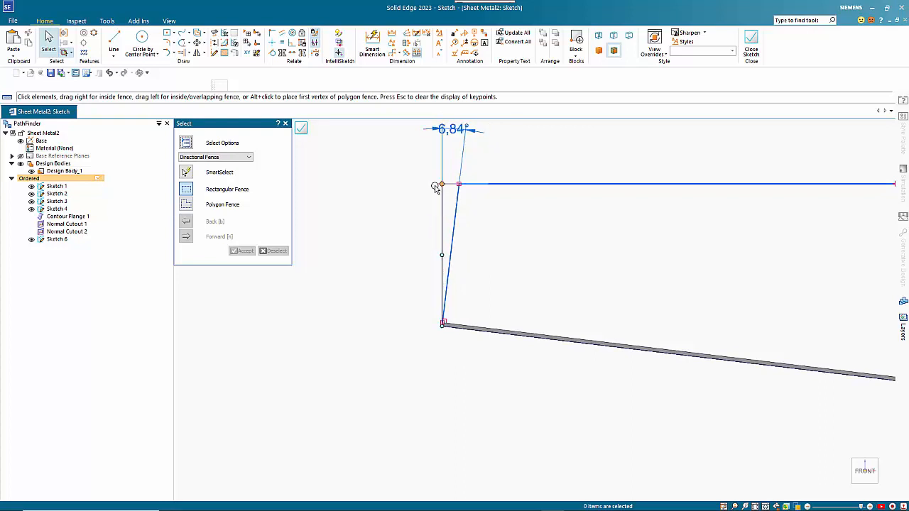
{"action": "left_click", "coordinate": [301, 129]}
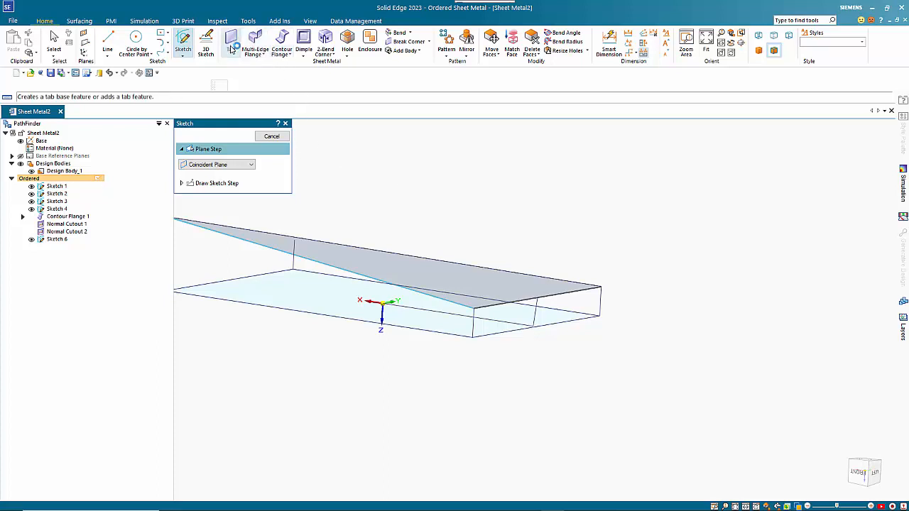
Add a 90° material-inside flange on the slanted sheet's short edge, extending down to the rectangle's corner vertex
{"action": "left_click", "coordinate": [262, 54]}
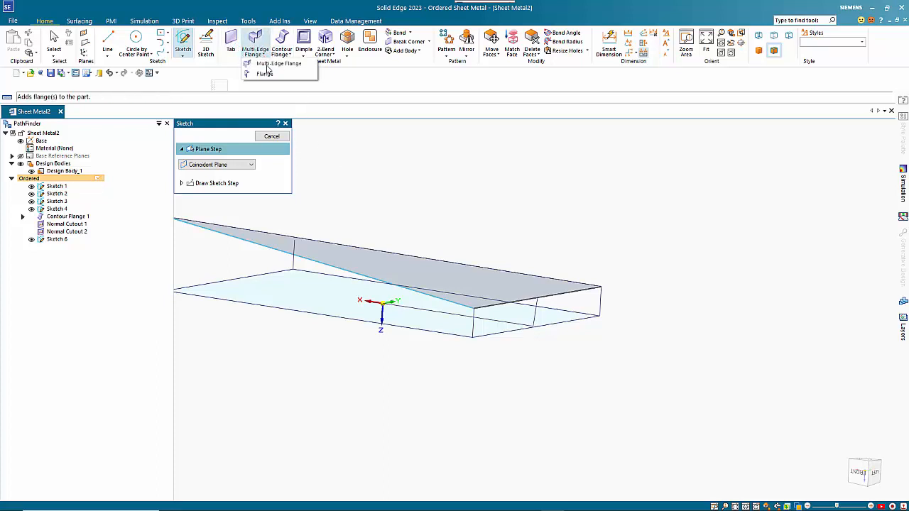
{"action": "left_click", "coordinate": [269, 74]}
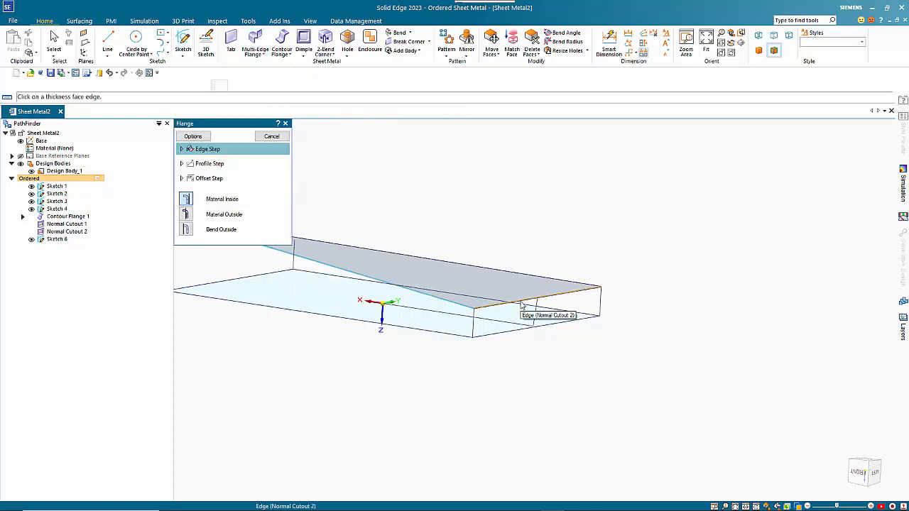
{"action": "left_click", "coordinate": [522, 303]}
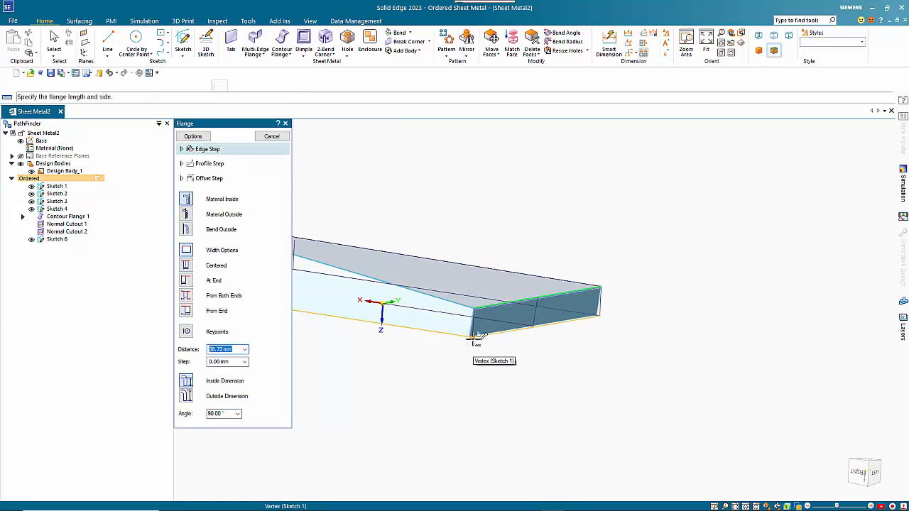
{"action": "left_click", "coordinate": [475, 339]}
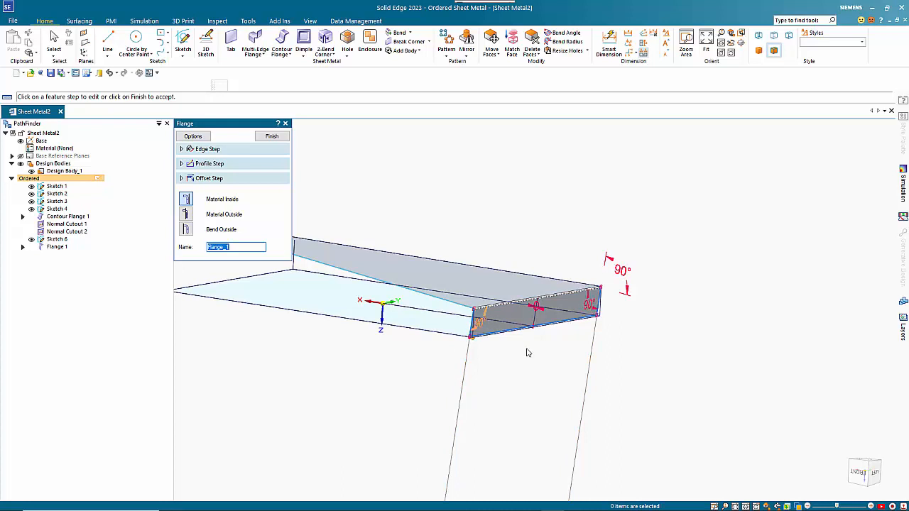
{"action": "middle_click_drag", "start_coordinate": [529, 353], "coordinate": [642, 330]}
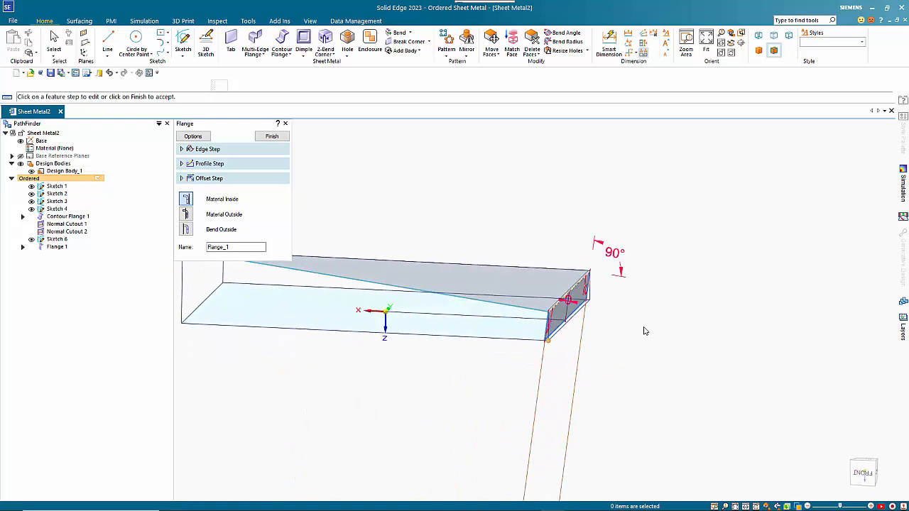
{"action": "right_click", "coordinate": [644, 329]}
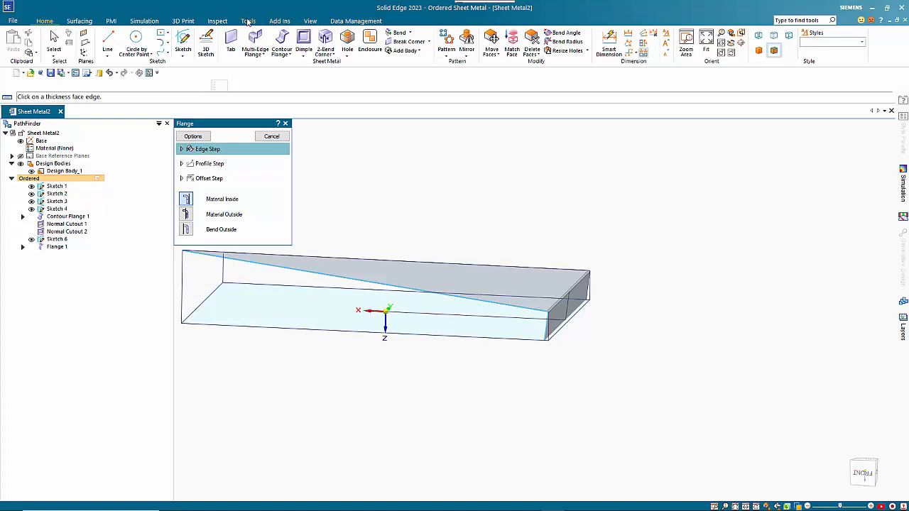
Rename the sketch angle variable V2252 to AngleOffset in the variable table
{"action": "left_click", "coordinate": [149, 74]}
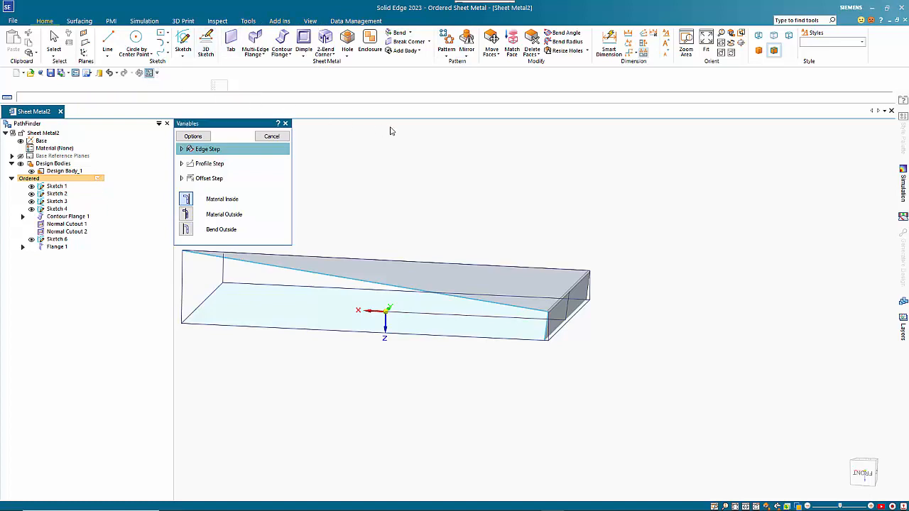
{"action": "left_click_drag", "start_coordinate": [376, 32], "coordinate": [728, 16]}
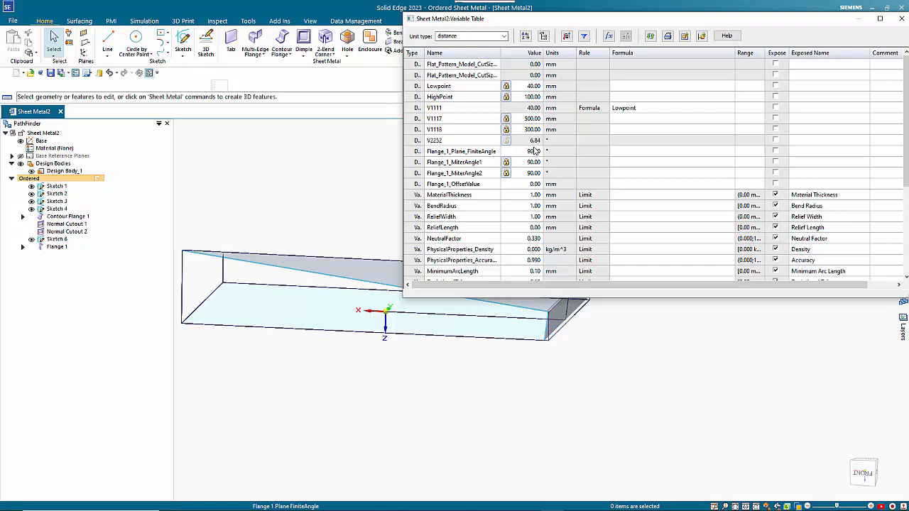
{"action": "double_click", "coordinate": [433, 140]}
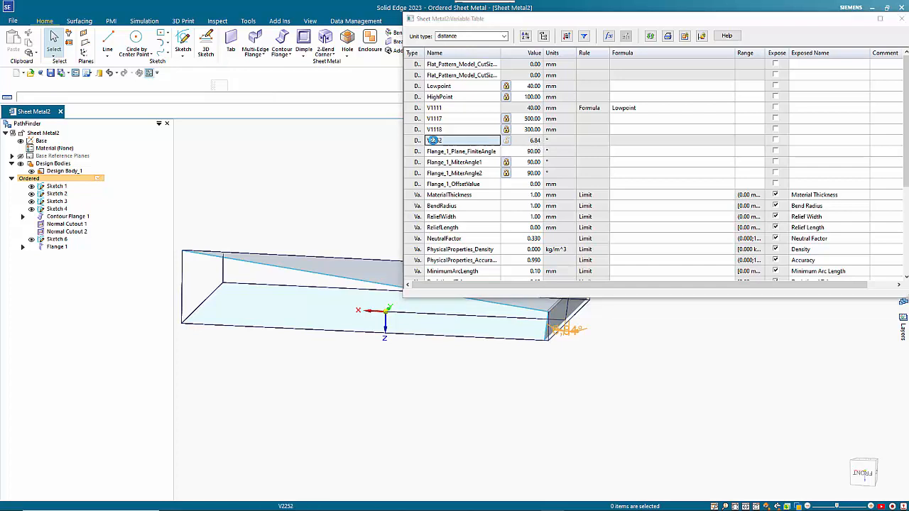
{"action": "left_click", "coordinate": [433, 140]}
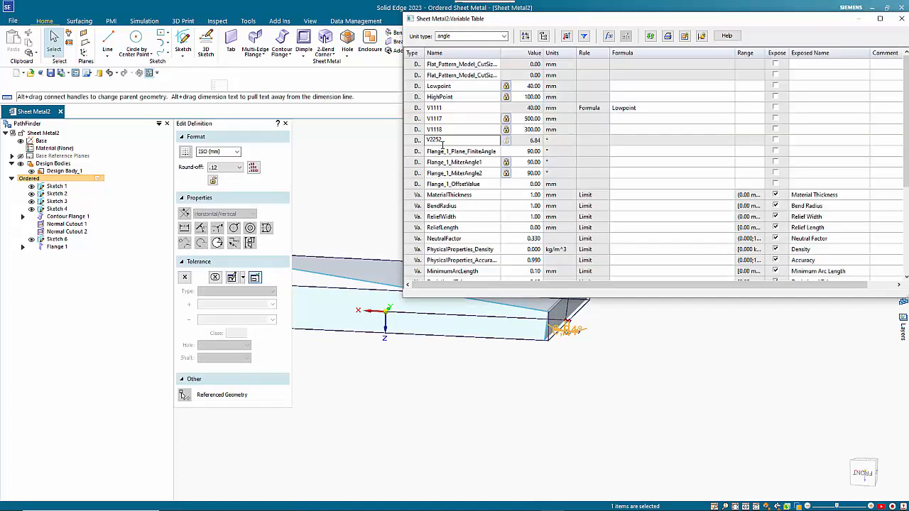
{"action": "type", "text": "AngleOffset"}
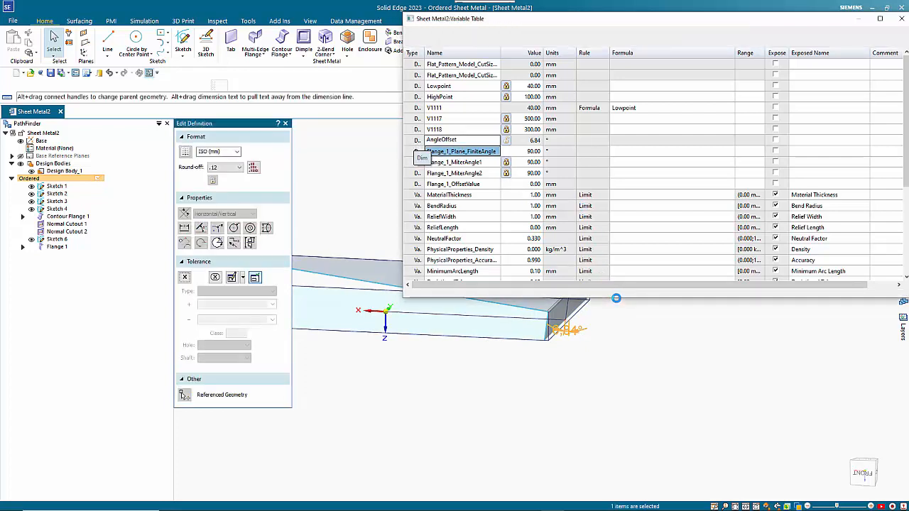
Drive Flange_1_Plane_FiniteAngle with the formula 90+AngleOffset, inspect the flange against the rectangle, and close the variable table
{"action": "left_click_drag", "start_coordinate": [617, 288], "coordinate": [620, 232]}
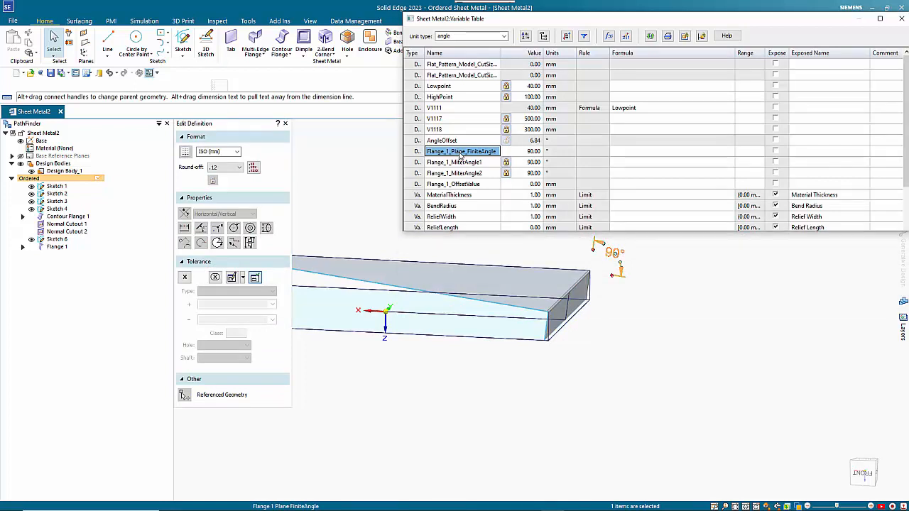
{"action": "left_click", "coordinate": [626, 151]}
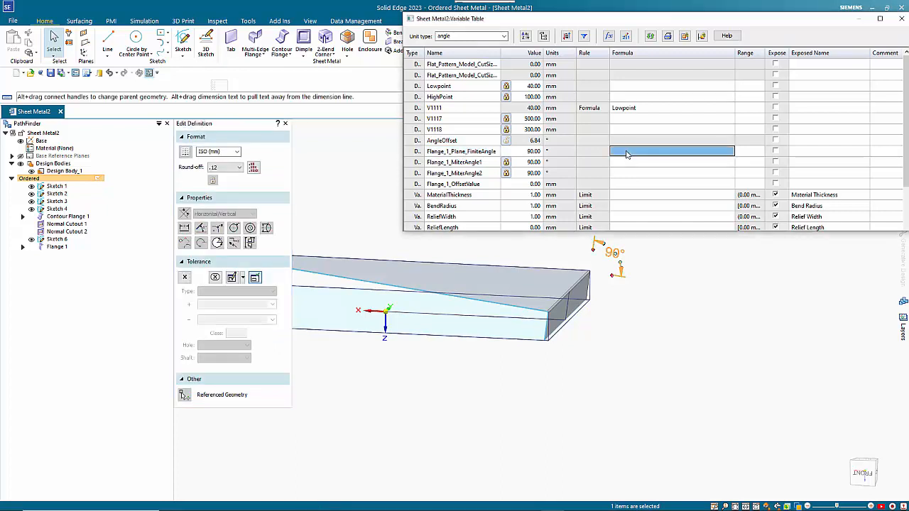
{"action": "type", "text": "90-AngleOffset"}
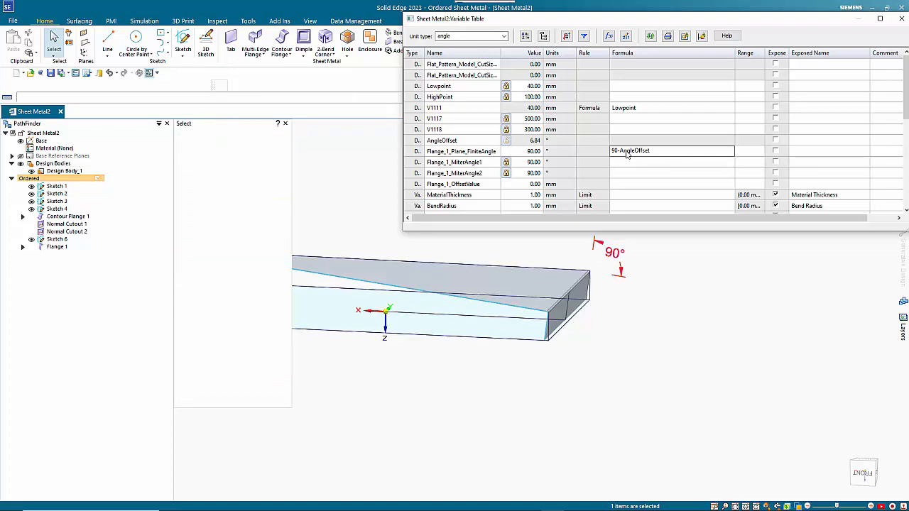
{"action": "key", "text": "Return"}
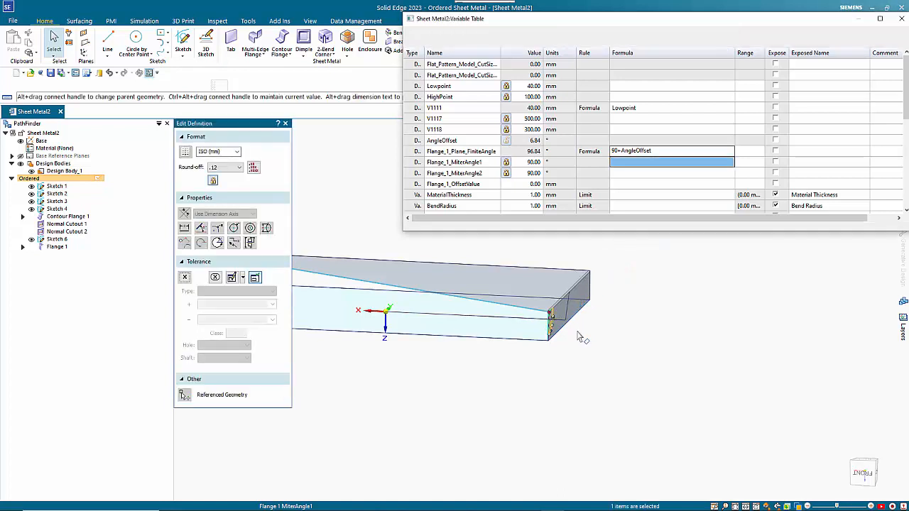
{"action": "scroll", "coordinate": [581, 337], "scroll_direction": "up", "scroll_amount": 3}
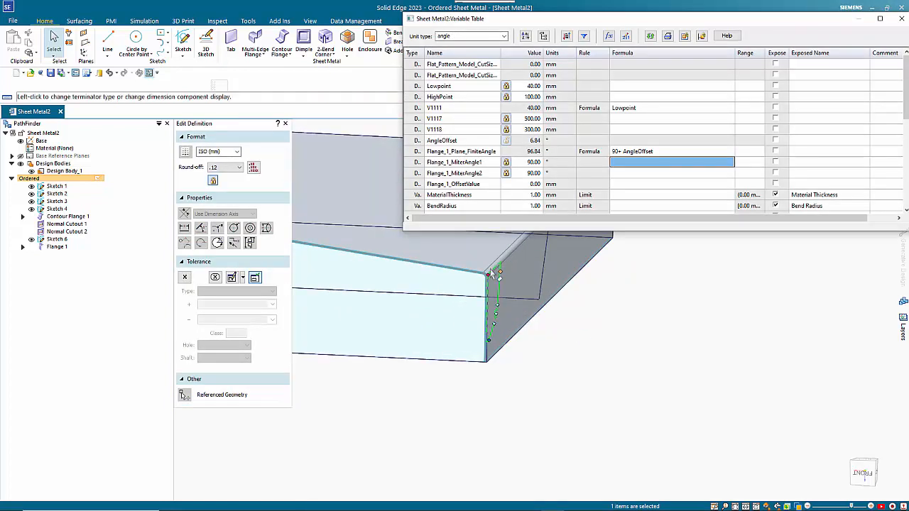
{"action": "scroll", "coordinate": [682, 371], "scroll_direction": "down", "scroll_amount": 5}
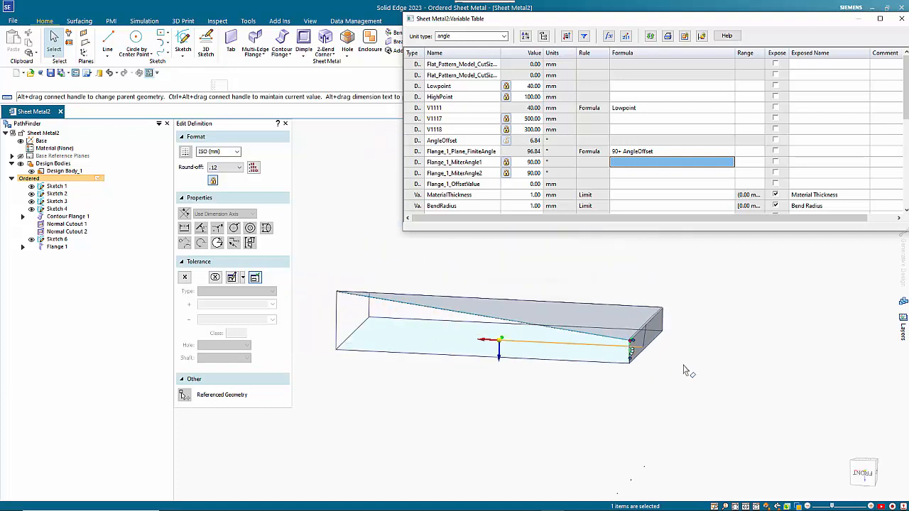
{"action": "middle_click_drag", "start_coordinate": [673, 364], "coordinate": [700, 362]}
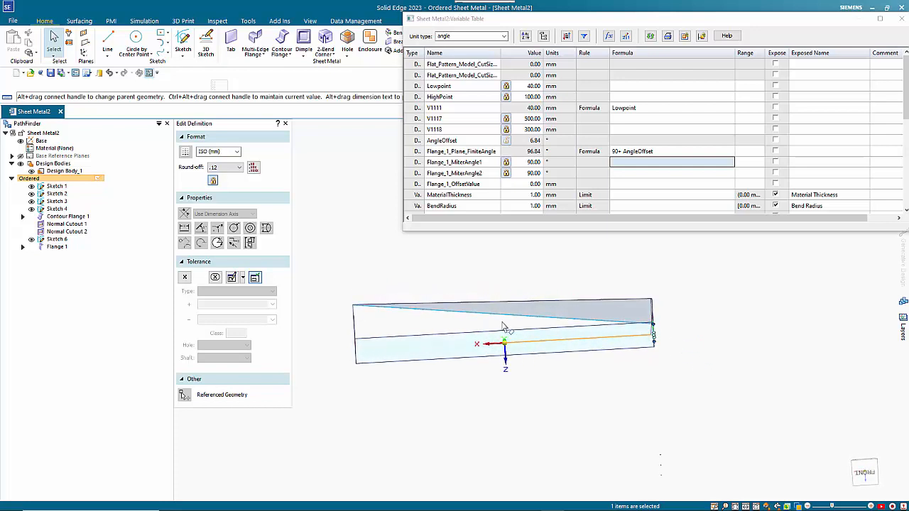
{"action": "middle_click_drag", "start_coordinate": [578, 301], "coordinate": [546, 336]}
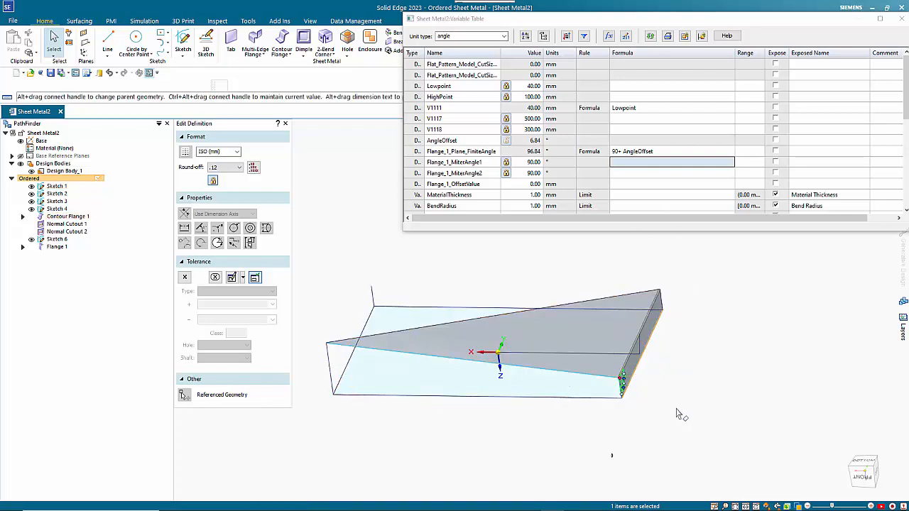
{"action": "middle_click_drag", "start_coordinate": [696, 372], "coordinate": [679, 418]}
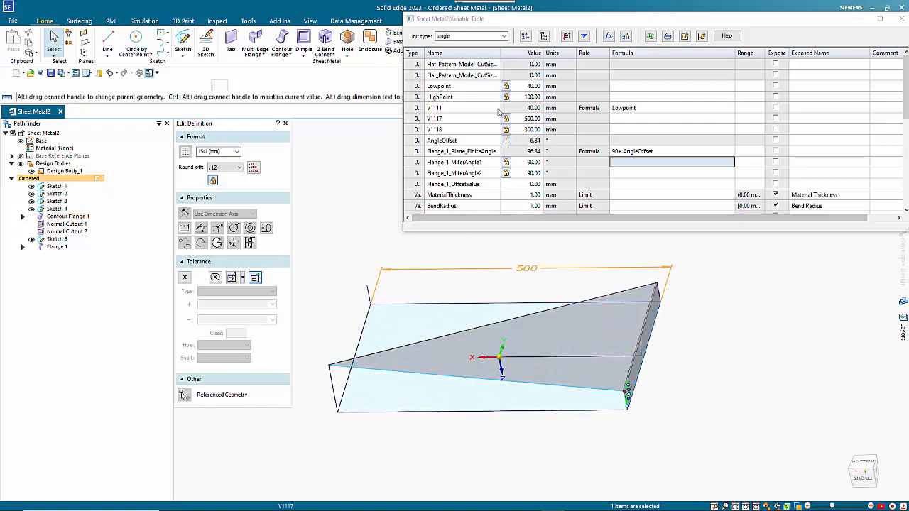
{"action": "left_click", "coordinate": [901, 21]}
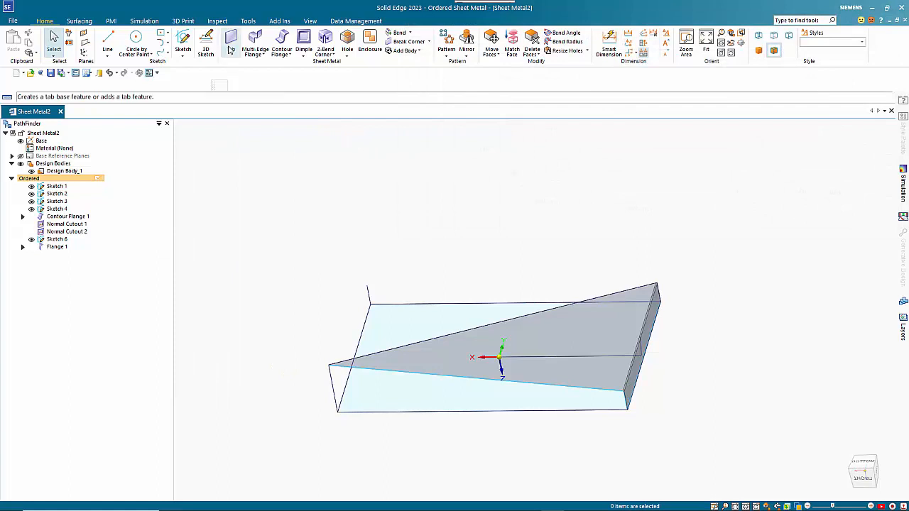
Add a 90° material-inside flange about 122 mm long on the slanted sheet's long edge, extending downward
{"action": "left_click", "coordinate": [254, 55]}
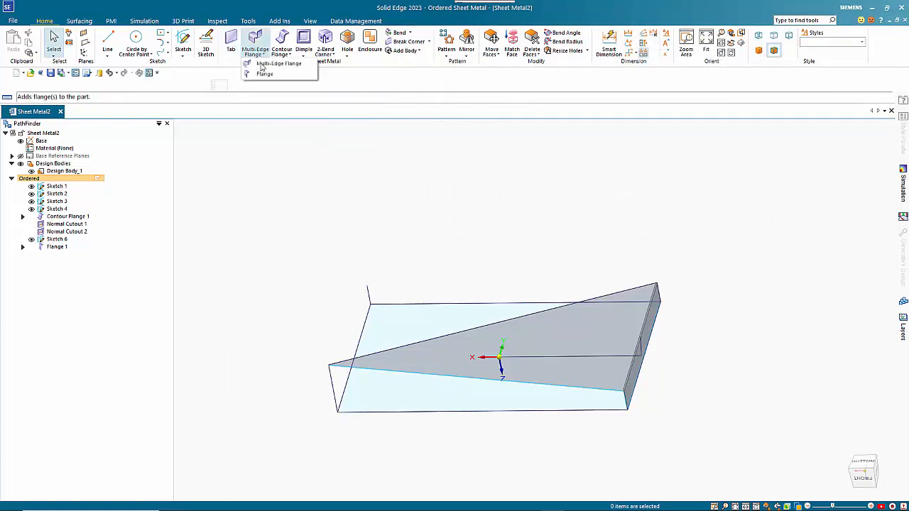
{"action": "left_click", "coordinate": [264, 74]}
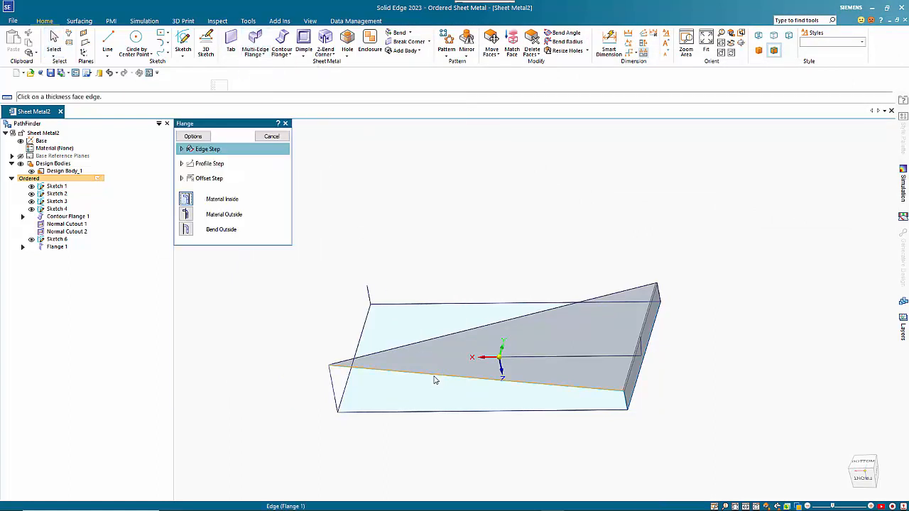
{"action": "left_click", "coordinate": [435, 381]}
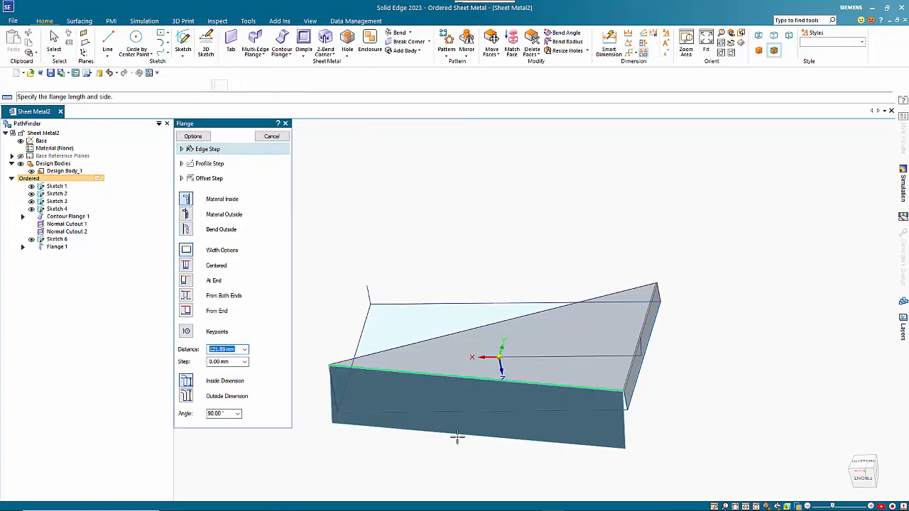
{"action": "left_click", "coordinate": [457, 437]}
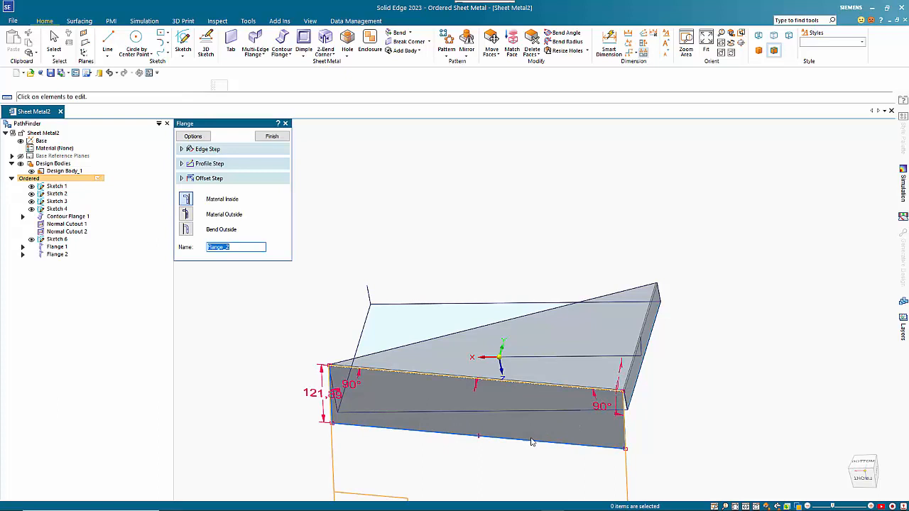
{"action": "mouse_move", "coordinate": [494, 430]}
{"action": "middle_mouse_down"}
{"action": "mouse_move", "coordinate": [528, 405]}
{"action": "mouse_move", "coordinate": [531, 370]}
{"action": "middle_mouse_up"}
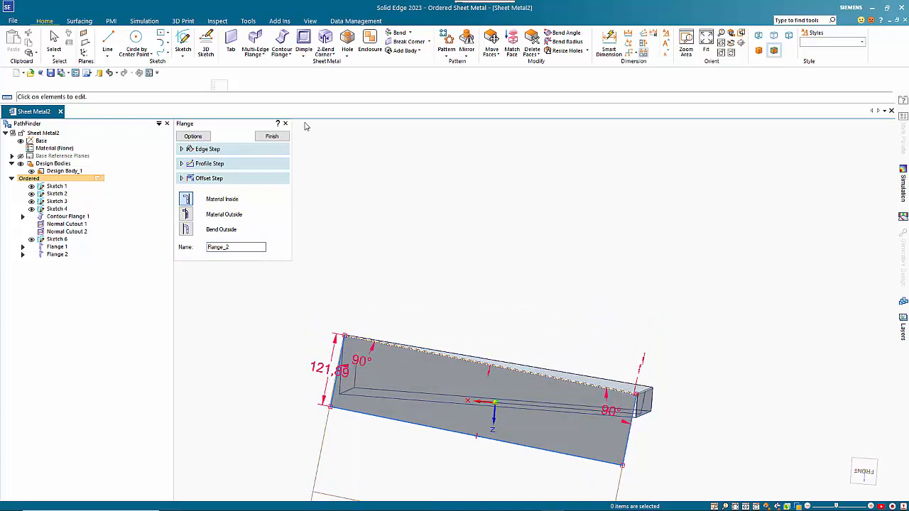
Edit the new flange's profile and project the vertical sketch line at its tall end using Single Wireframe selection
{"action": "left_click", "coordinate": [206, 164]}
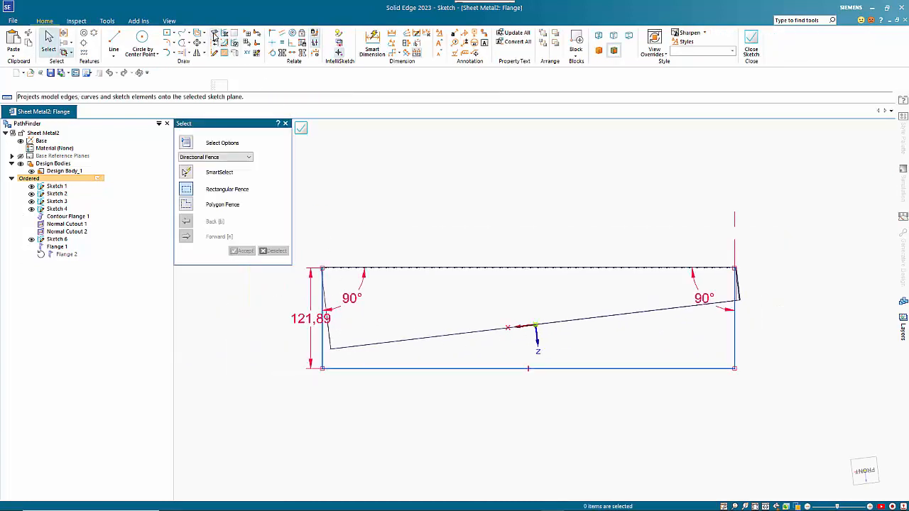
{"action": "left_click", "coordinate": [214, 33]}
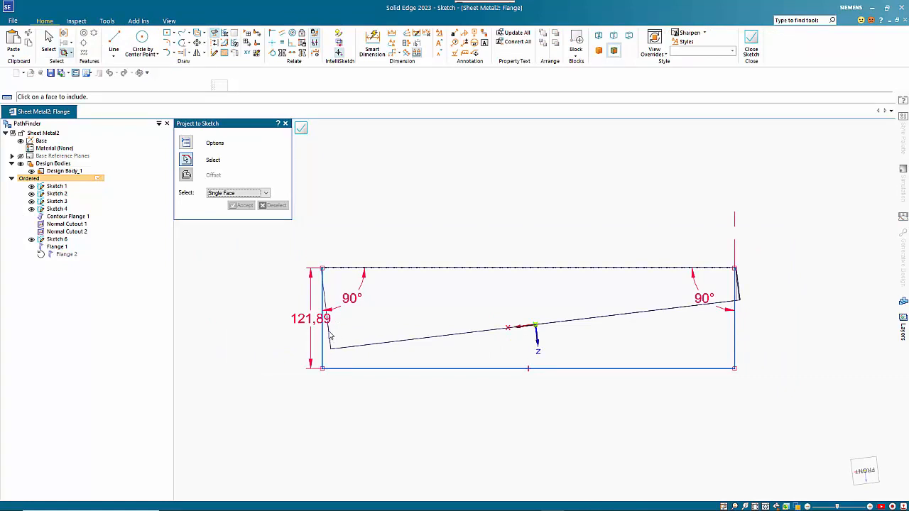
{"action": "left_click", "coordinate": [242, 193]}
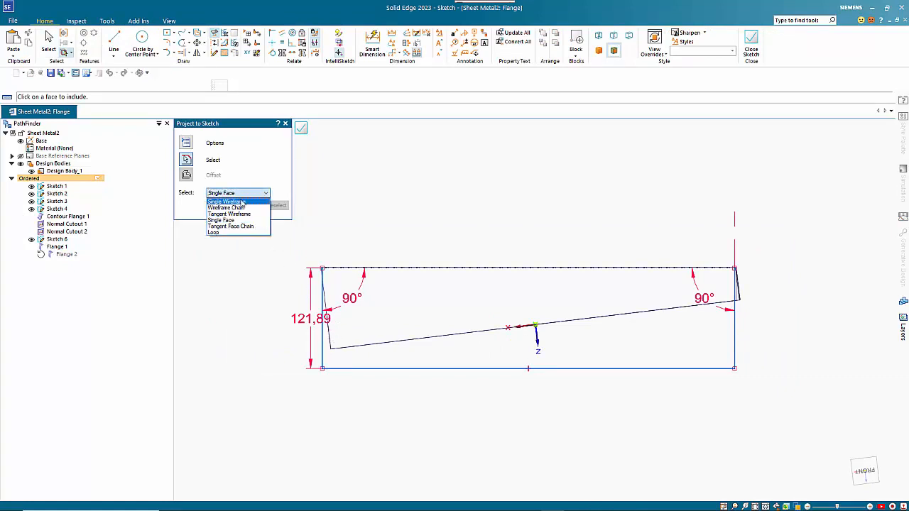
{"action": "left_click", "coordinate": [227, 202]}
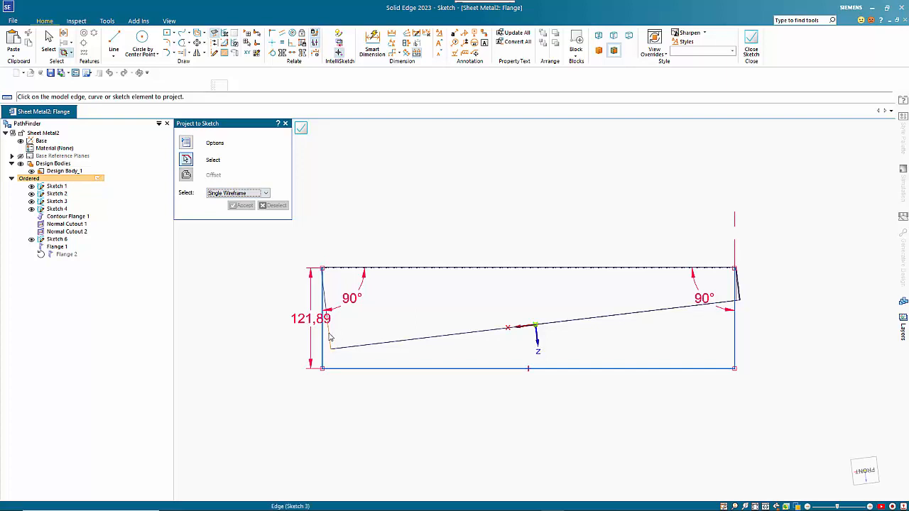
{"action": "scroll", "coordinate": [309, 327], "scroll_direction": "up", "scroll_amount": 2}
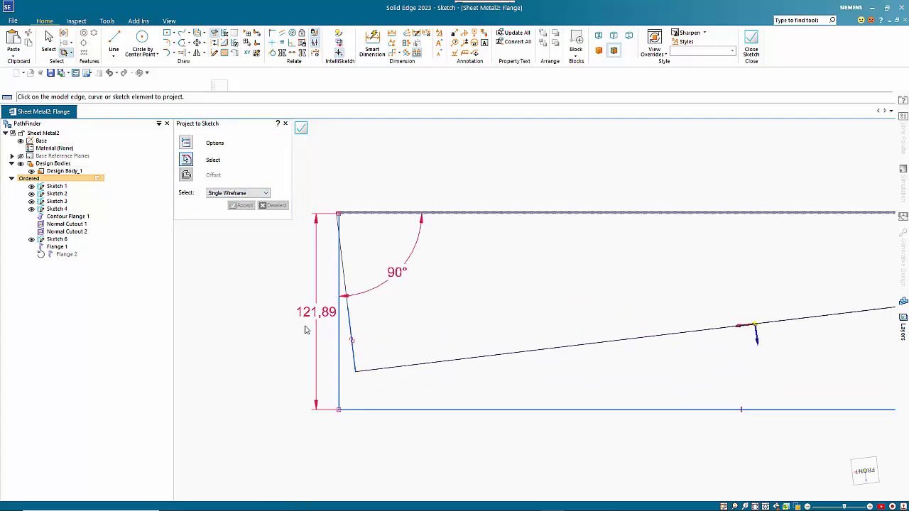
{"action": "left_click", "coordinate": [351, 338]}
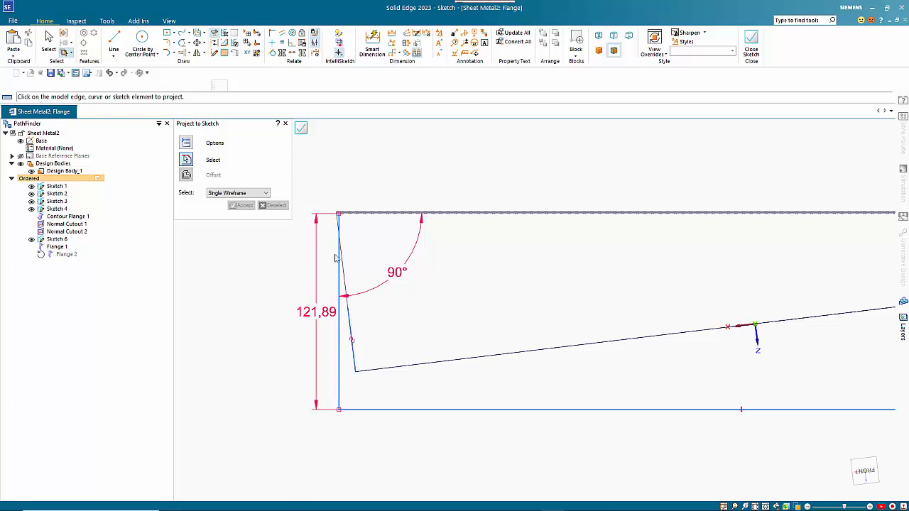
Trim the projected line and the flange profile's tall-end side line to a corner at the bend edge
{"action": "left_click", "coordinate": [189, 44]}
{"action": "left_click", "coordinate": [199, 64]}
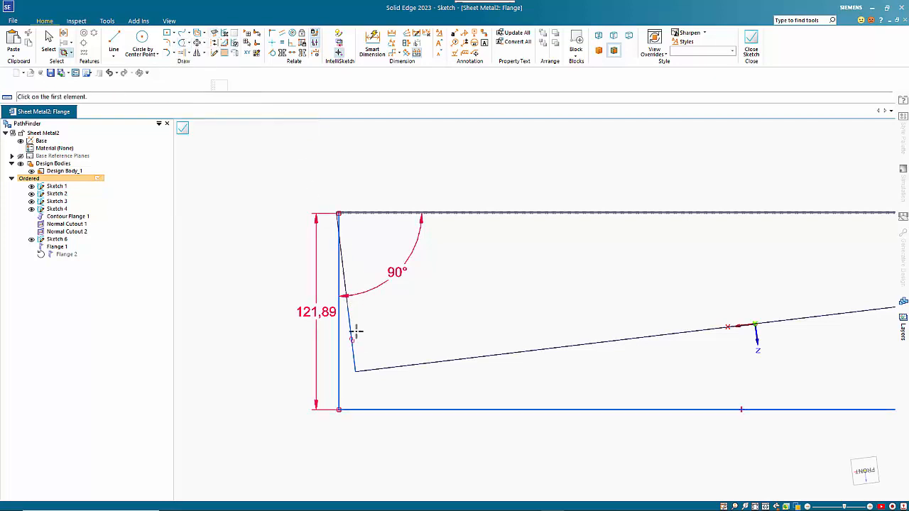
{"action": "left_click", "coordinate": [348, 312]}
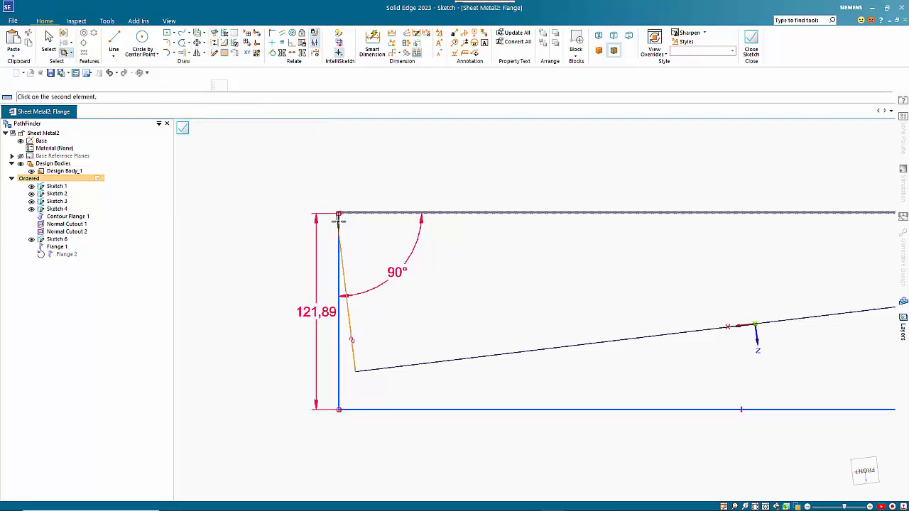
{"action": "left_click", "coordinate": [339, 221]}
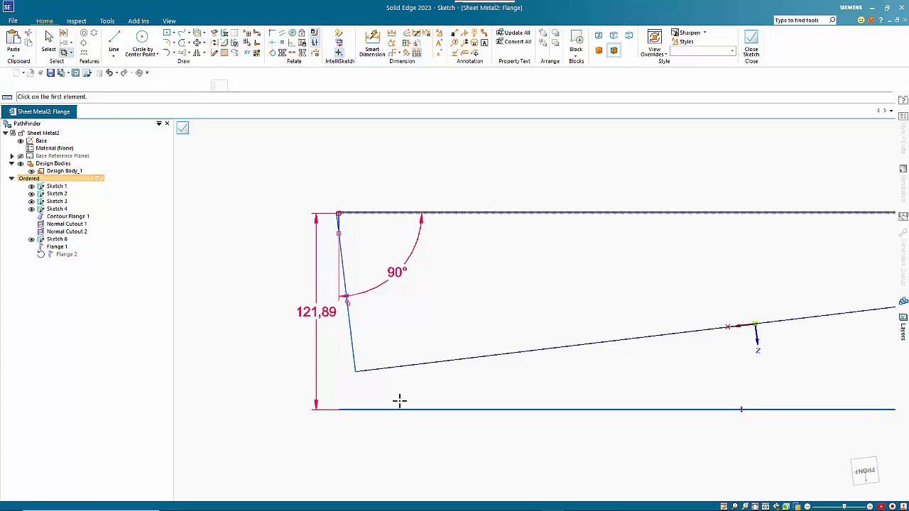
Delete the flange profile's length dimension and make its lower line parallel to the base rectangle's long edge
{"action": "scroll", "coordinate": [361, 372], "scroll_direction": "down", "scroll_amount": 3}
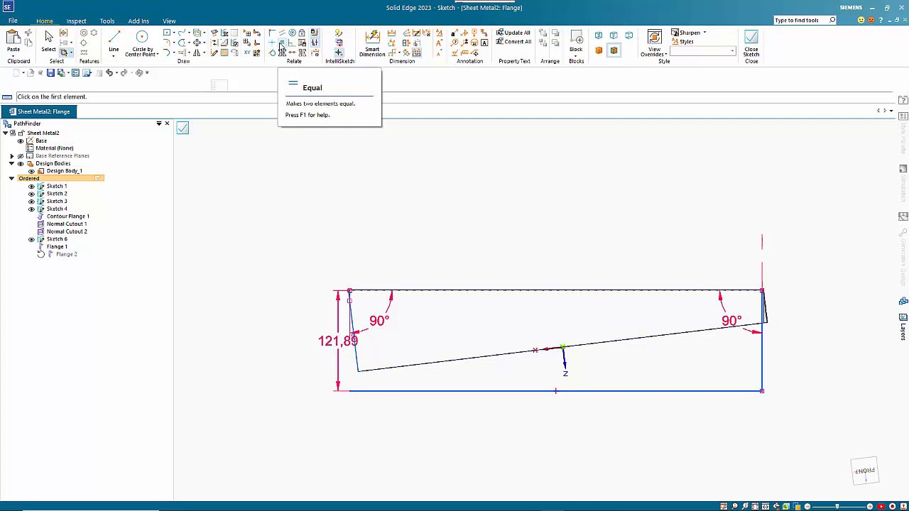
{"action": "left_click", "coordinate": [281, 45]}
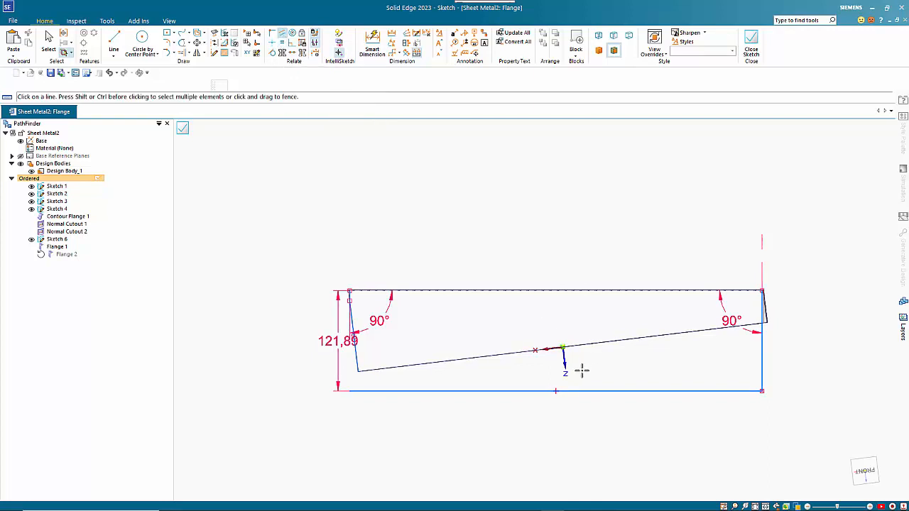
{"action": "key", "text": "Escape"}
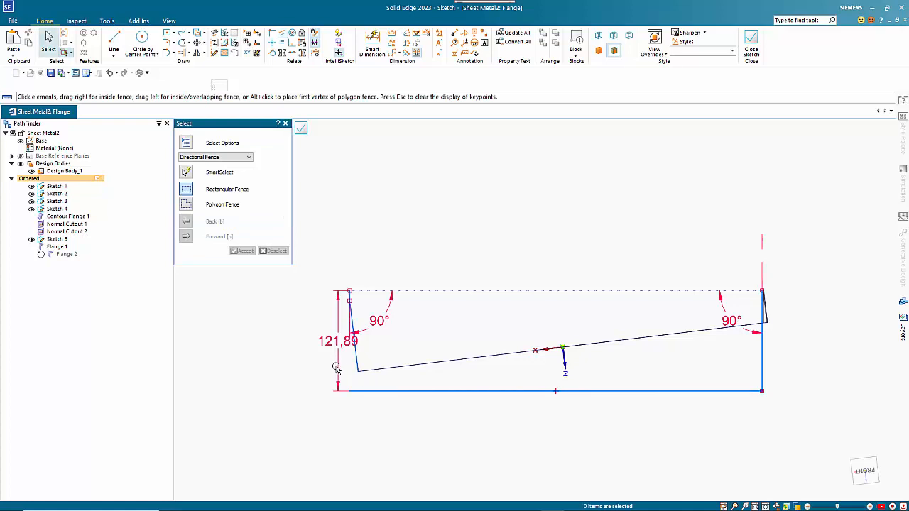
{"action": "left_click", "coordinate": [337, 367]}
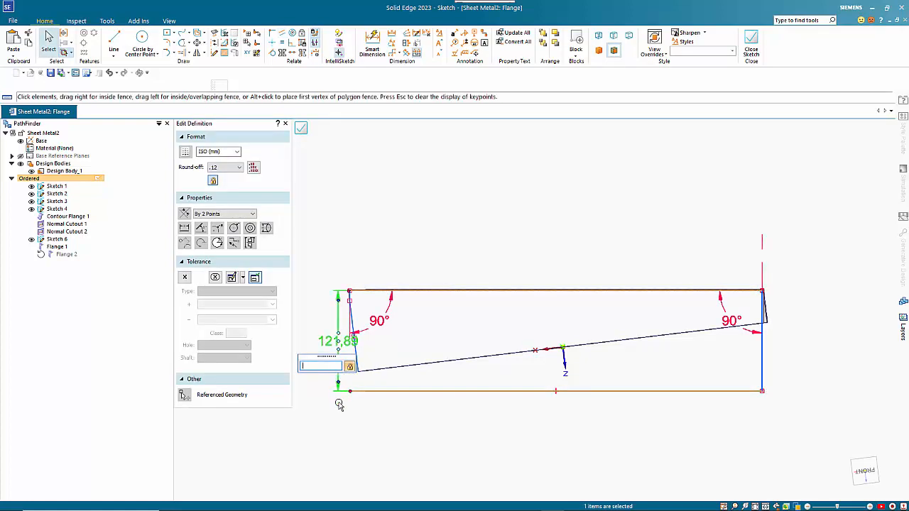
{"action": "key", "text": "Delete"}
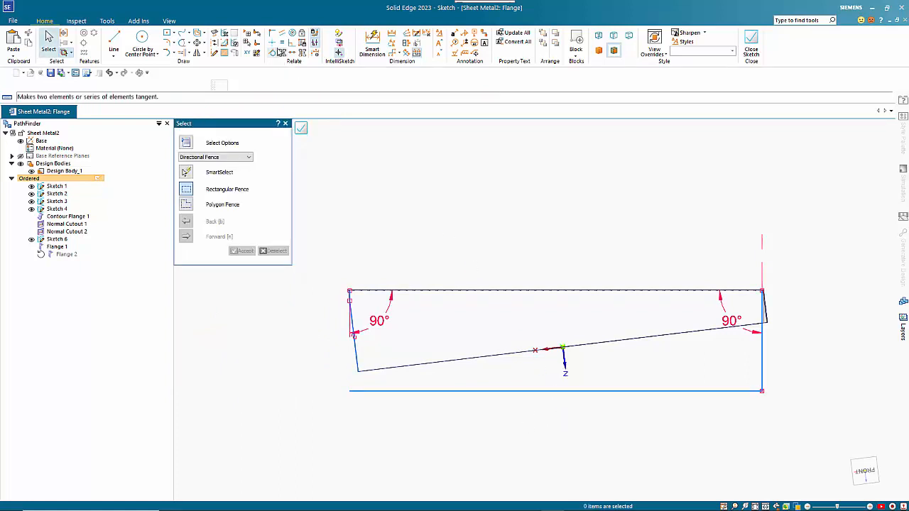
{"action": "left_click", "coordinate": [282, 34]}
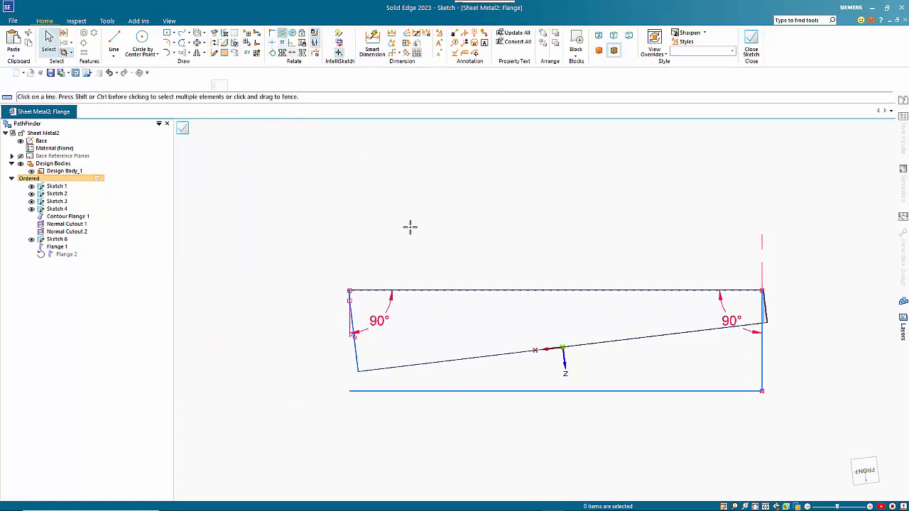
{"action": "left_click", "coordinate": [502, 390]}
{"action": "left_click", "coordinate": [490, 362]}
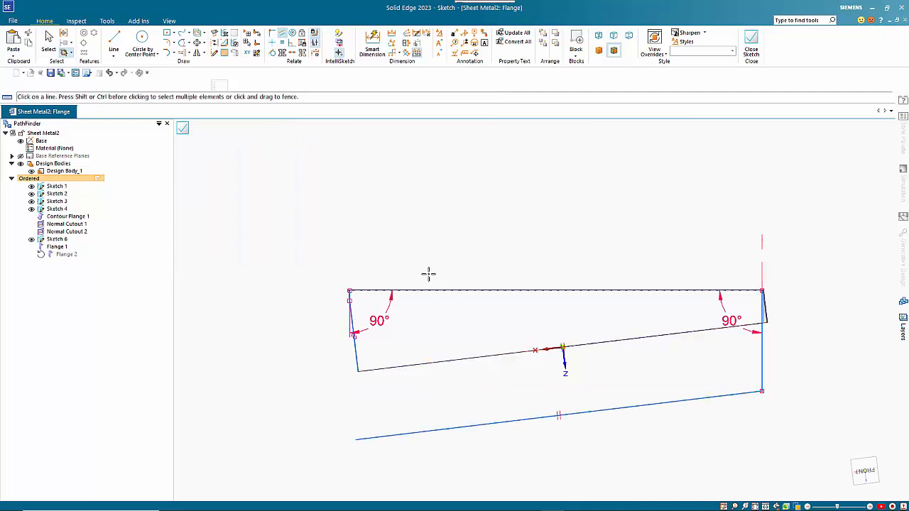
Connect the profile's lower line to the rectangle's long edge and trim it to a corner with the projected line
{"action": "left_click", "coordinate": [273, 33]}
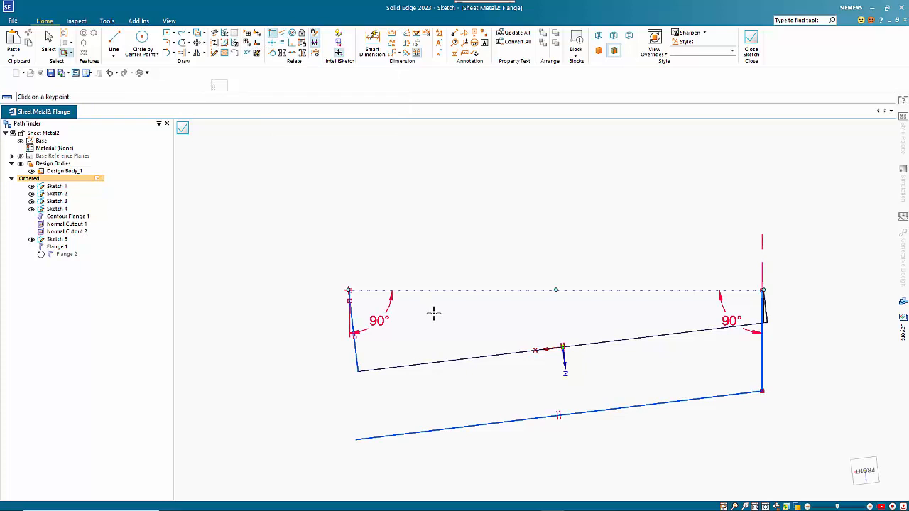
{"action": "left_click", "coordinate": [559, 417]}
{"action": "left_click", "coordinate": [523, 355]}
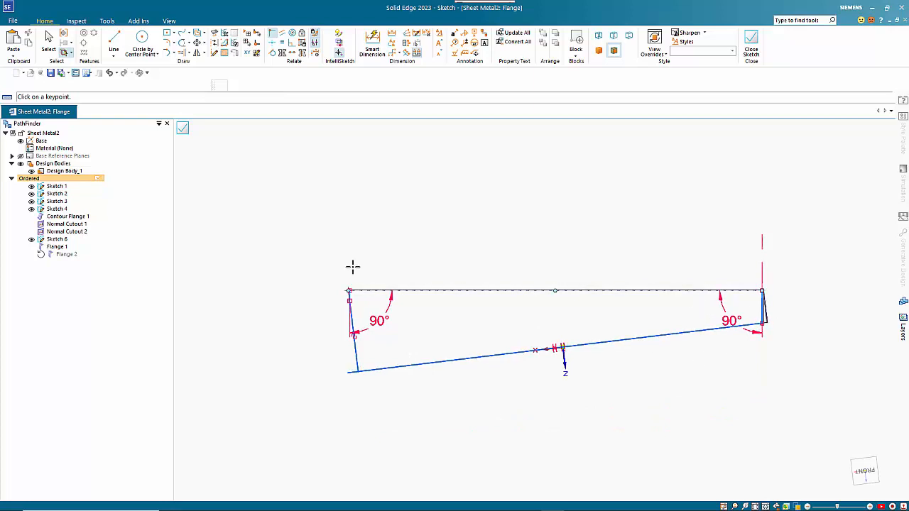
{"action": "left_click", "coordinate": [182, 43]}
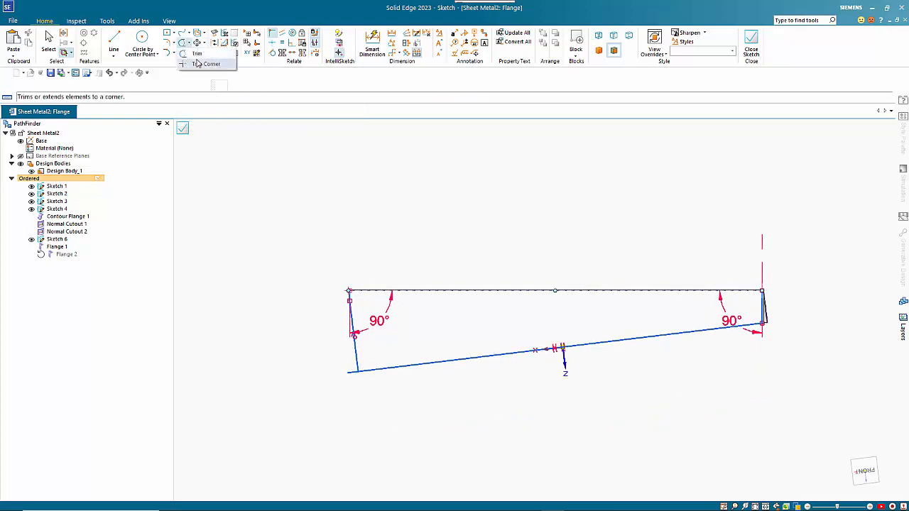
{"action": "mouse_move", "coordinate": [316, 349]}
{"action": "left_mouse_down"}
{"action": "mouse_move", "coordinate": [407, 404]}
{"action": "mouse_move", "coordinate": [428, 405]}
{"action": "left_mouse_up"}
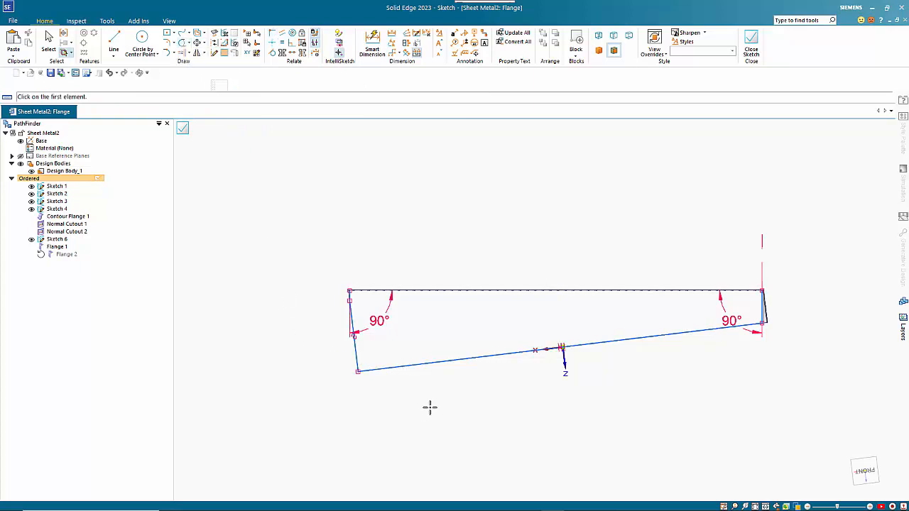
Delete the 90° angle dimension at the profile's short end and make that end line parallel to the adjacent flange
{"action": "scroll", "coordinate": [753, 324], "scroll_direction": "up", "scroll_amount": 5}
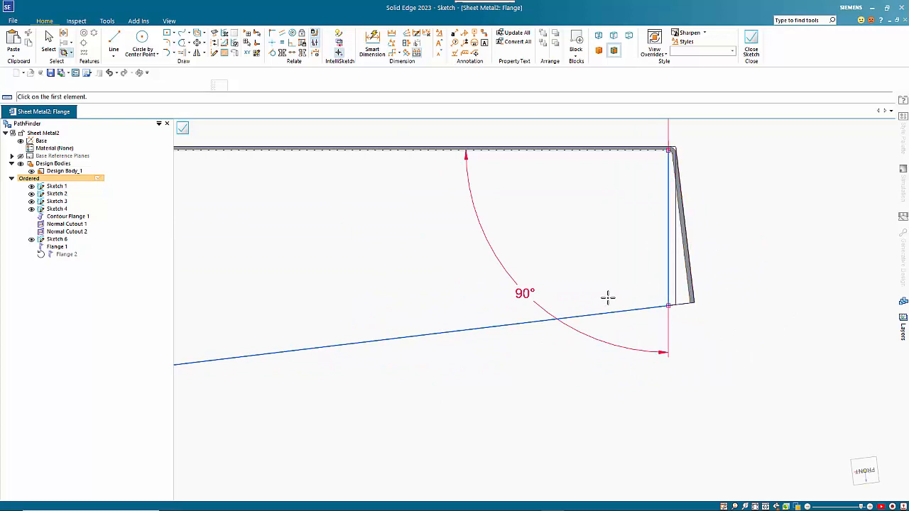
{"action": "key", "text": "Escape"}
{"action": "left_click", "coordinate": [614, 349]}
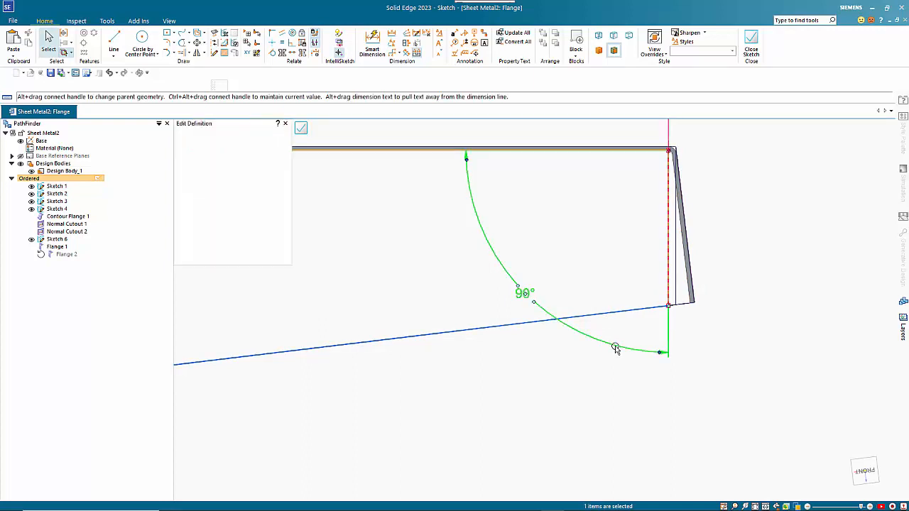
{"action": "key", "text": "Delete"}
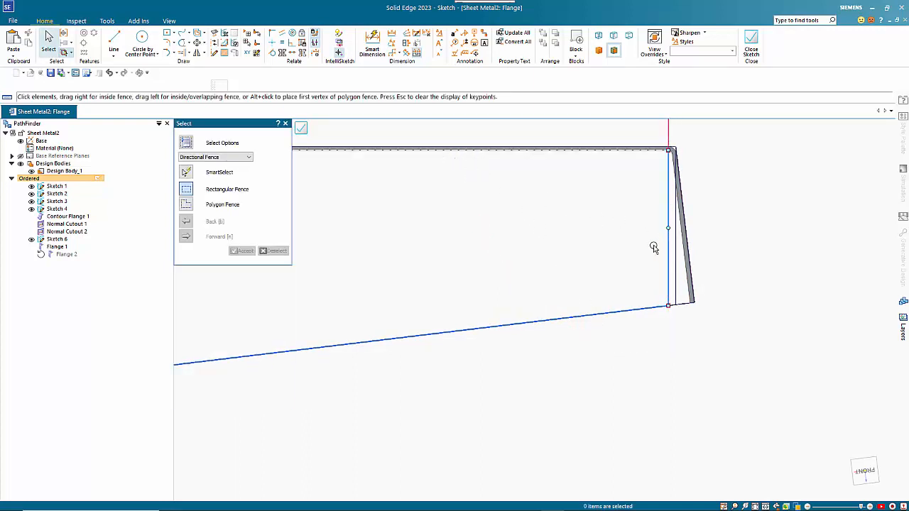
{"action": "left_click", "coordinate": [282, 32]}
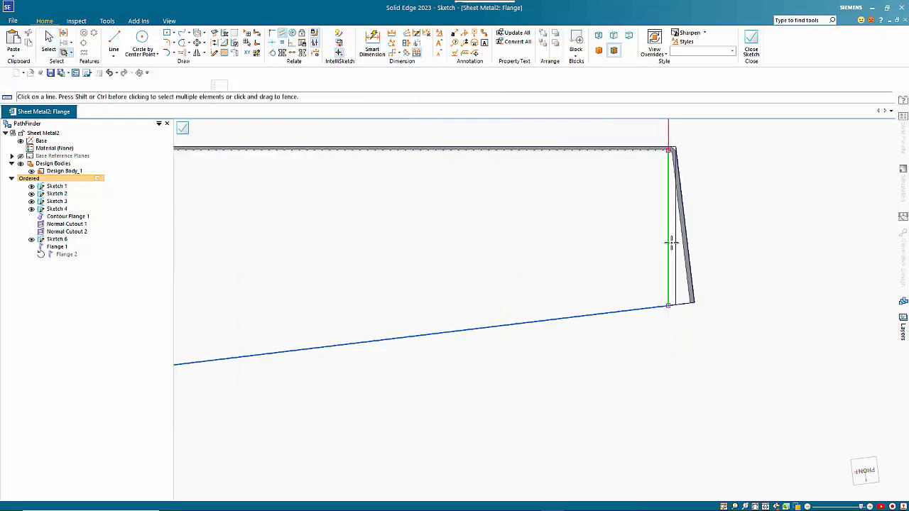
{"action": "left_click", "coordinate": [669, 239]}
{"action": "left_click", "coordinate": [683, 240]}
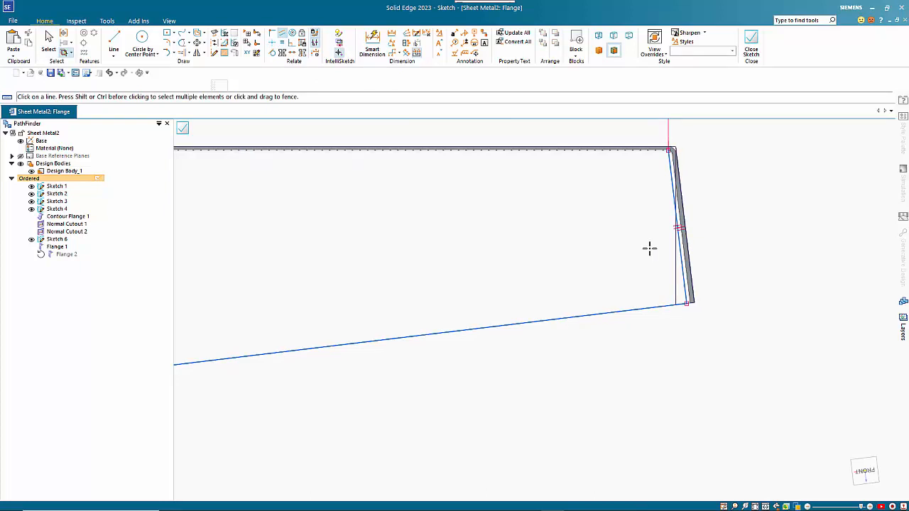
Close the edited profile, finish the long-edge flange and leave the Flange command
{"action": "left_click", "coordinate": [182, 127]}
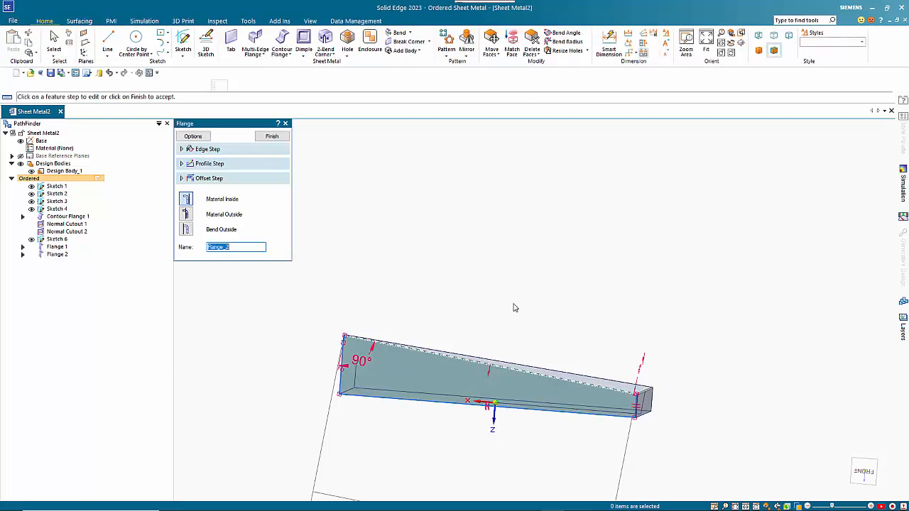
{"action": "middle_click_drag", "start_coordinate": [618, 324], "coordinate": [568, 343]}
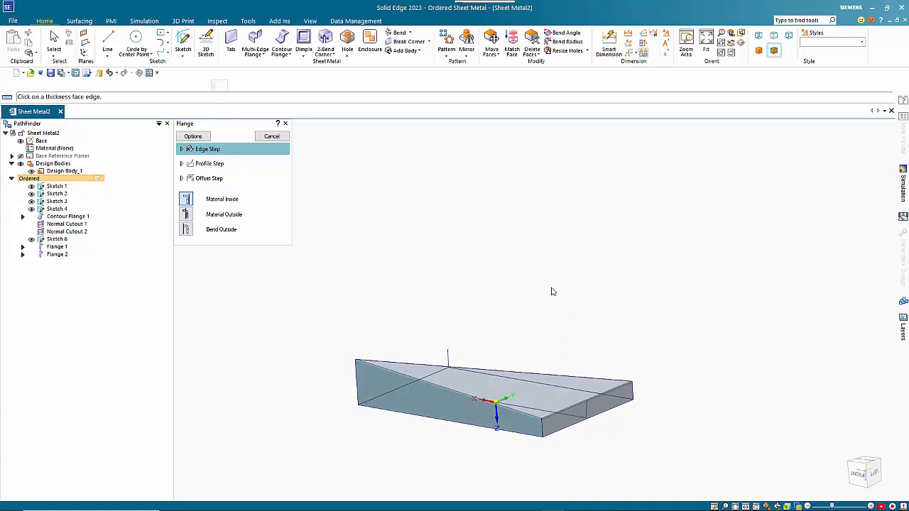
{"action": "key", "text": "Escape"}
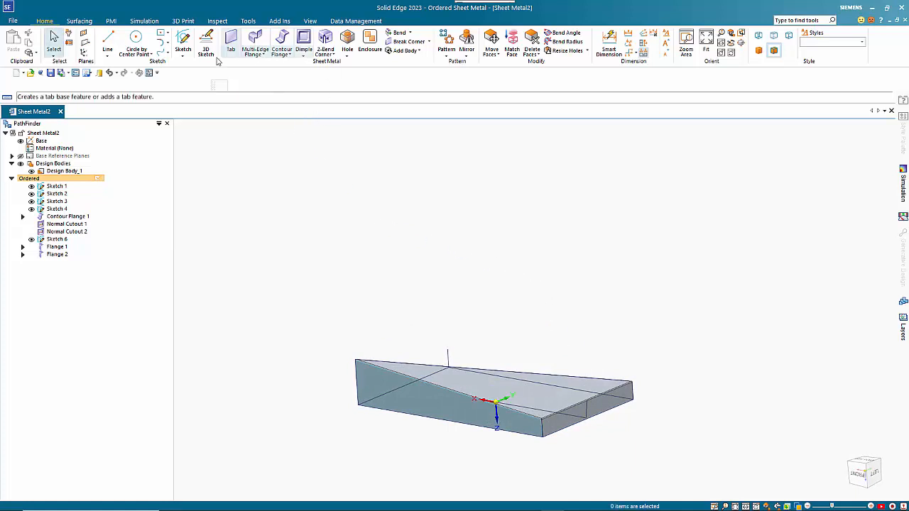
Rename the variable of the base rectangle's long side, V1117, to Length and set its value to 600 mm
{"action": "left_click", "coordinate": [153, 74]}
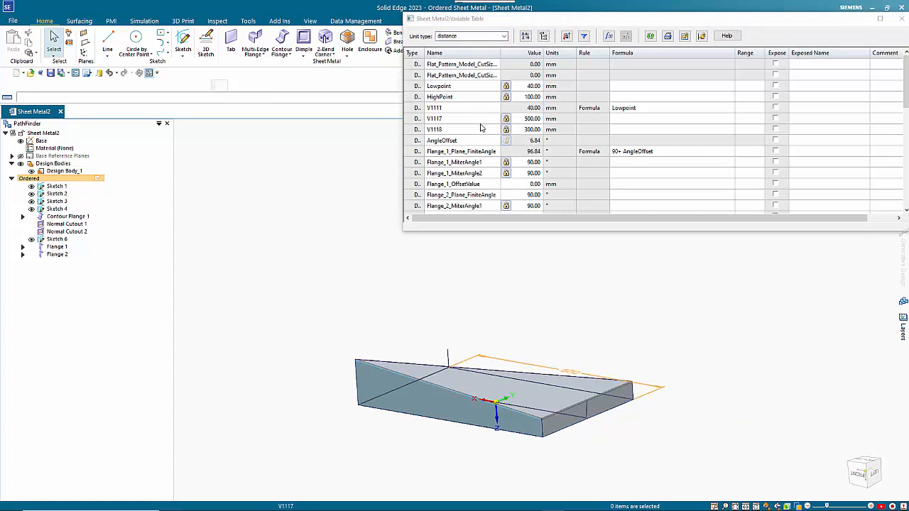
{"action": "left_click", "coordinate": [436, 120]}
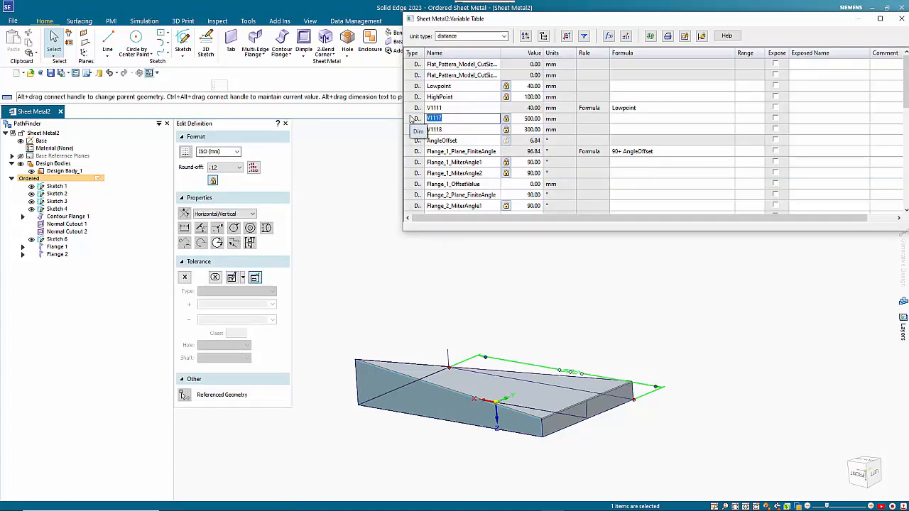
{"action": "type", "text": "Length"}
{"action": "key", "text": "Return"}
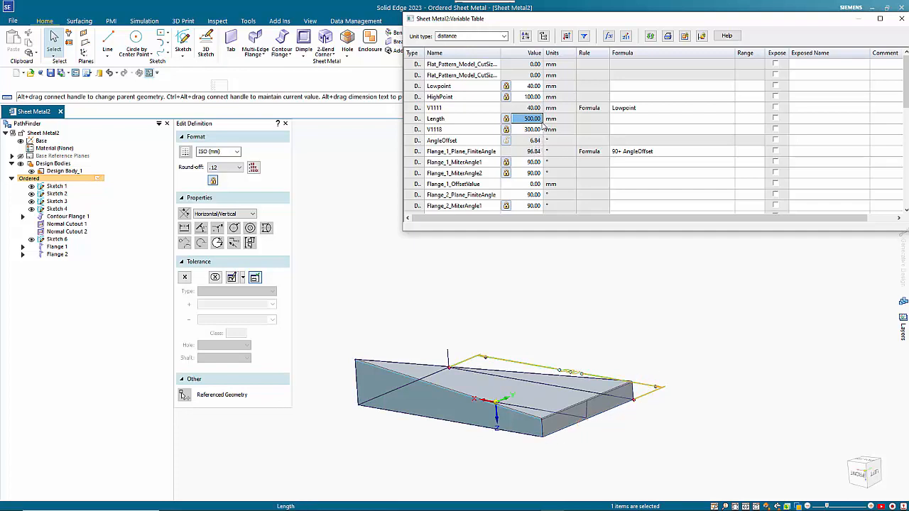
{"action": "type", "text": "600"}
{"action": "key", "text": "Return"}
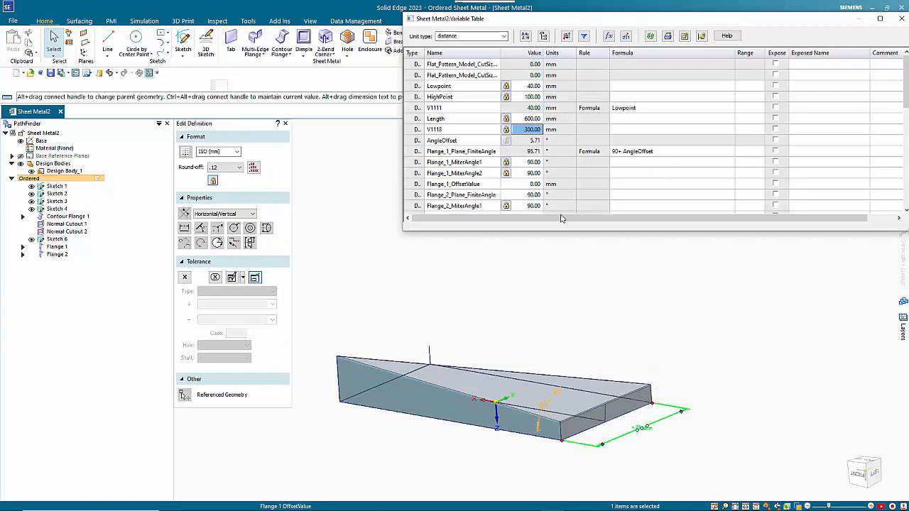
Examine the flange corner at the part's low end from the front, and check the whole resized part at an angle
{"action": "left_click", "coordinate": [859, 475]}
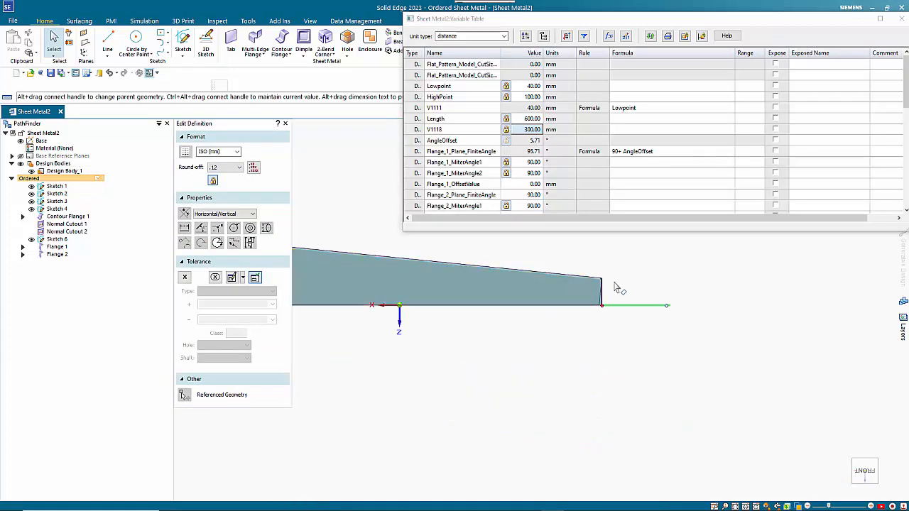
{"action": "scroll", "coordinate": [598, 290], "scroll_direction": "up", "scroll_amount": 5}
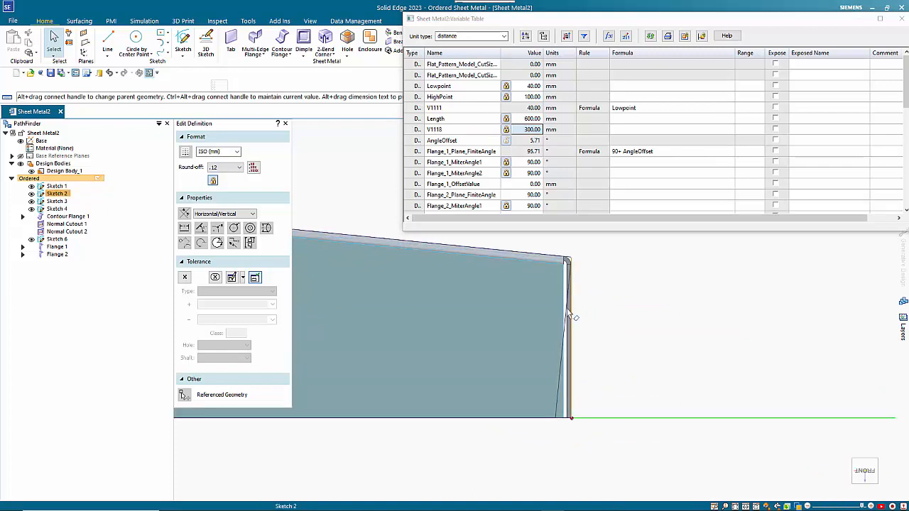
{"action": "scroll", "coordinate": [659, 391], "scroll_direction": "down", "scroll_amount": 1}
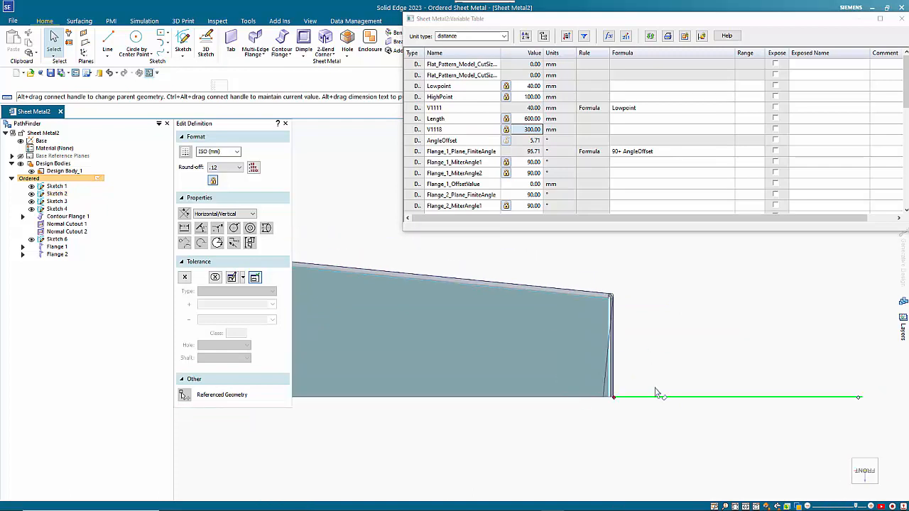
{"action": "scroll", "coordinate": [676, 442], "scroll_direction": "down", "scroll_amount": 3}
{"action": "middle_click_drag", "start_coordinate": [675, 446], "coordinate": [558, 439]}
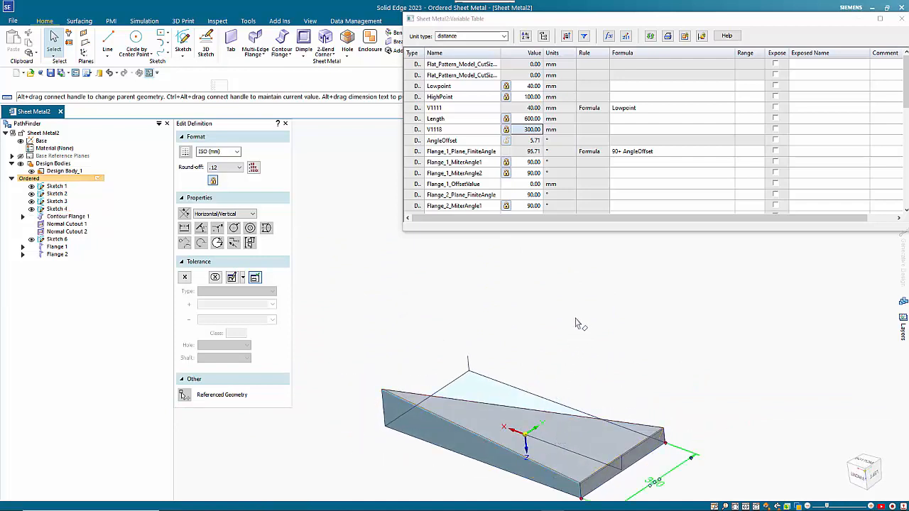
{"action": "scroll", "coordinate": [577, 324], "scroll_direction": "down", "scroll_amount": 2}
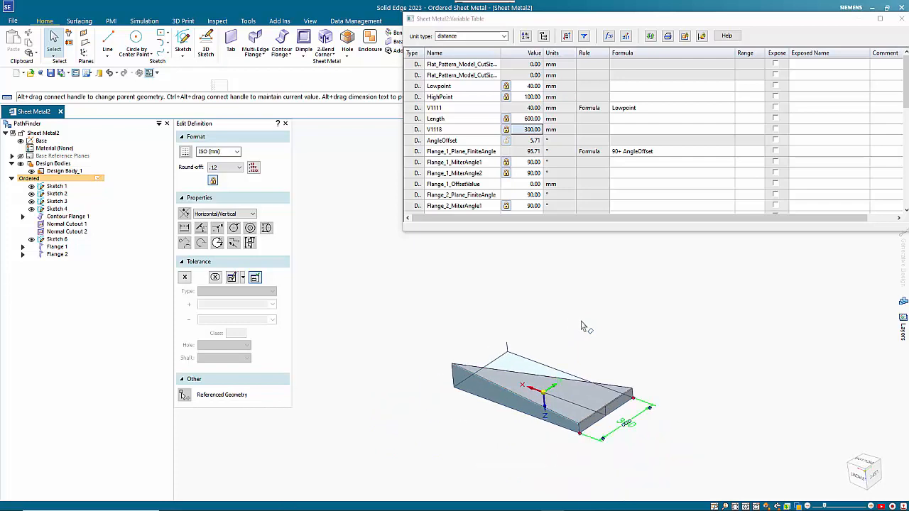